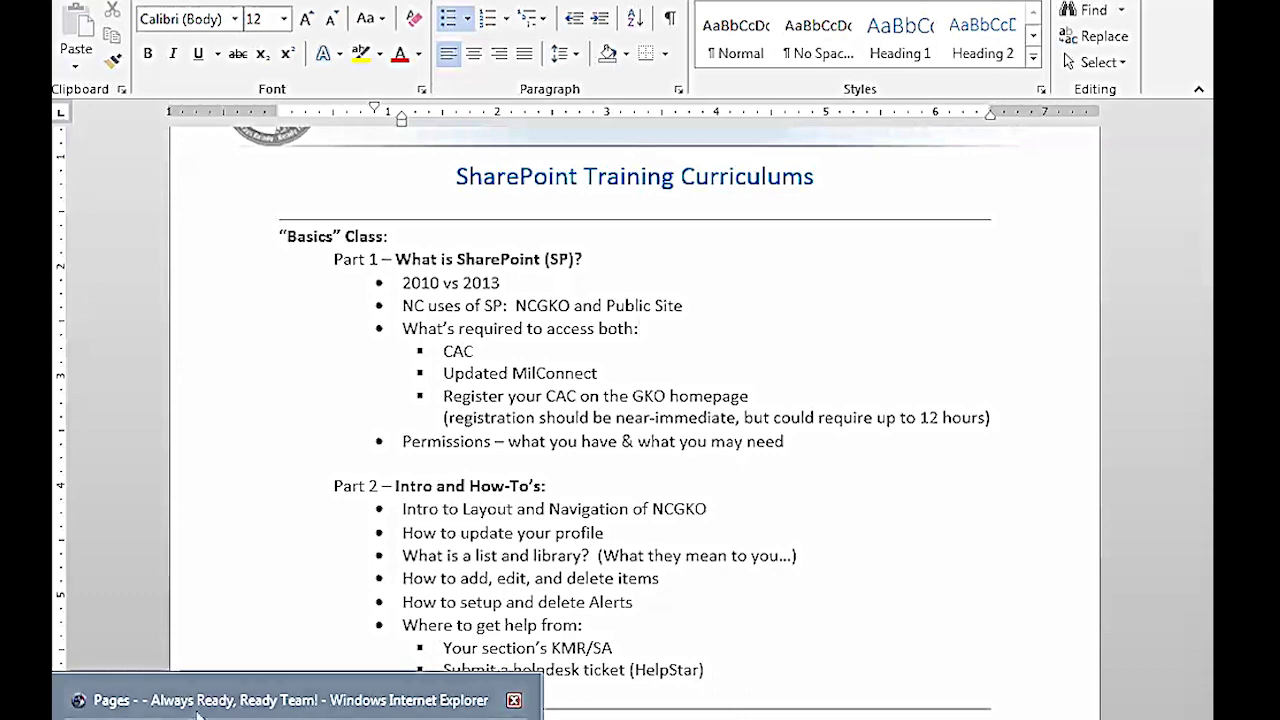
Step: Switch to Internet Explorer, open the public site bookmark from the Projects favorites in a new tab, and enter the ActivClient PIN
{"action": "left_click", "coordinate": [198, 713]}
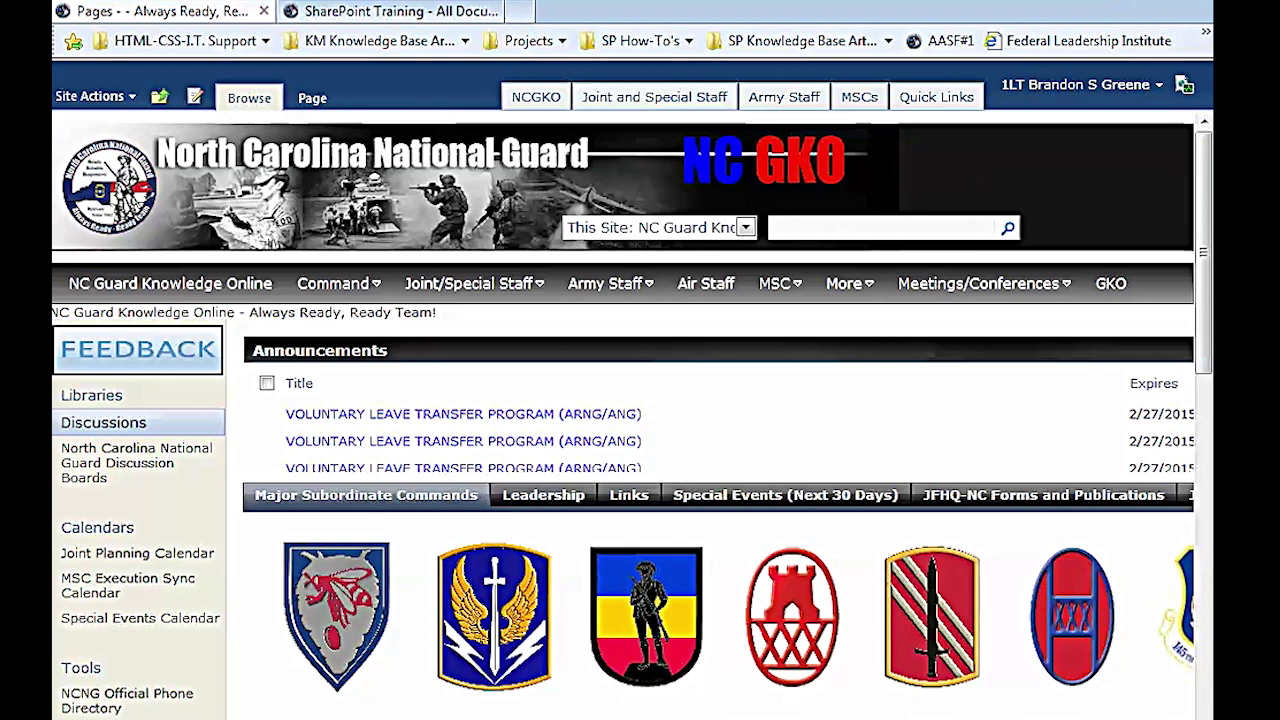
{"action": "left_click", "coordinate": [522, 12]}
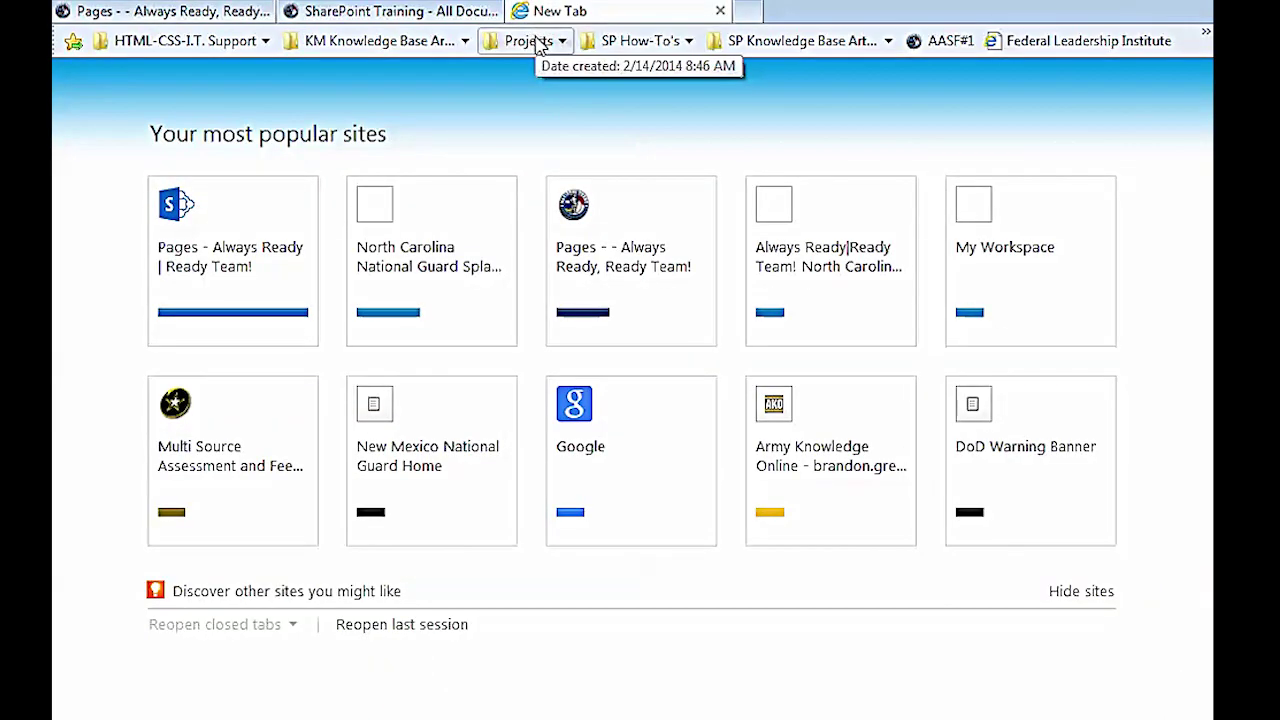
{"action": "left_click", "coordinate": [535, 41]}
{"action": "left_click", "coordinate": [563, 115]}
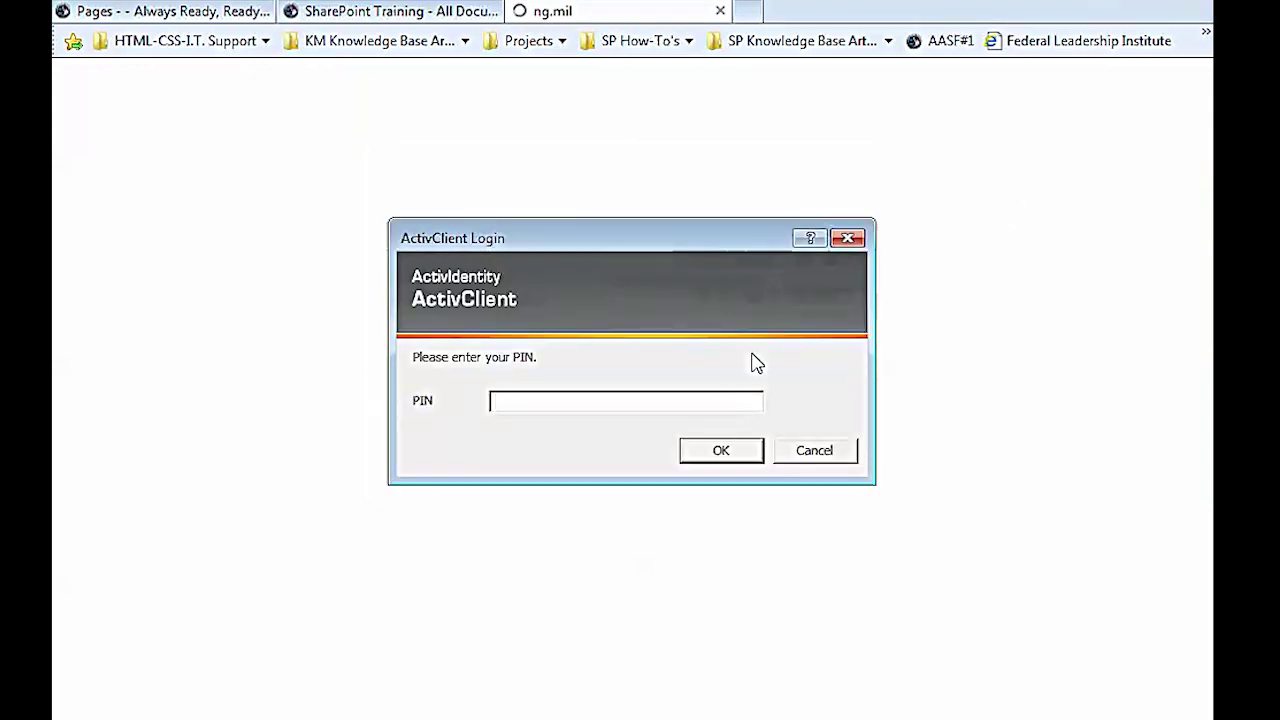
{"action": "type", "text": "******"}
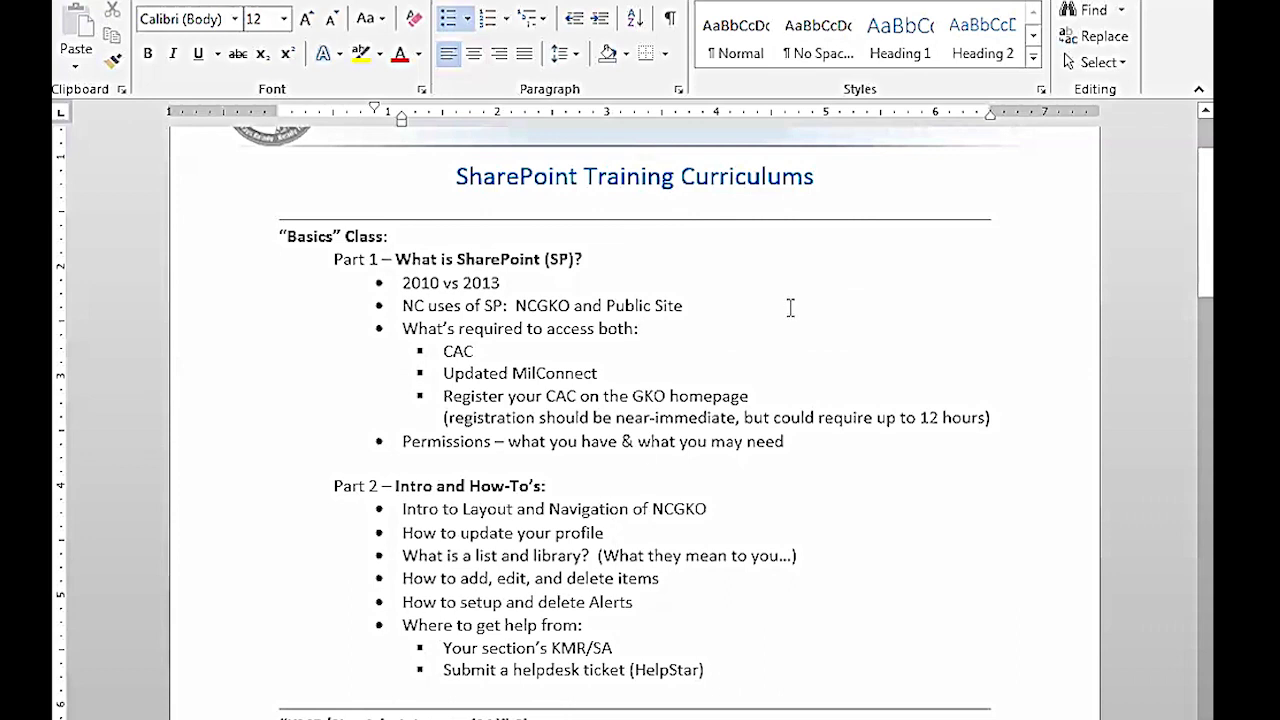
Step: Switch to the Word curriculum and review the Basics class topics, from access requirements to permissions
{"action": "left_click", "coordinate": [790, 307]}
{"action": "left_click", "coordinate": [667, 331]}
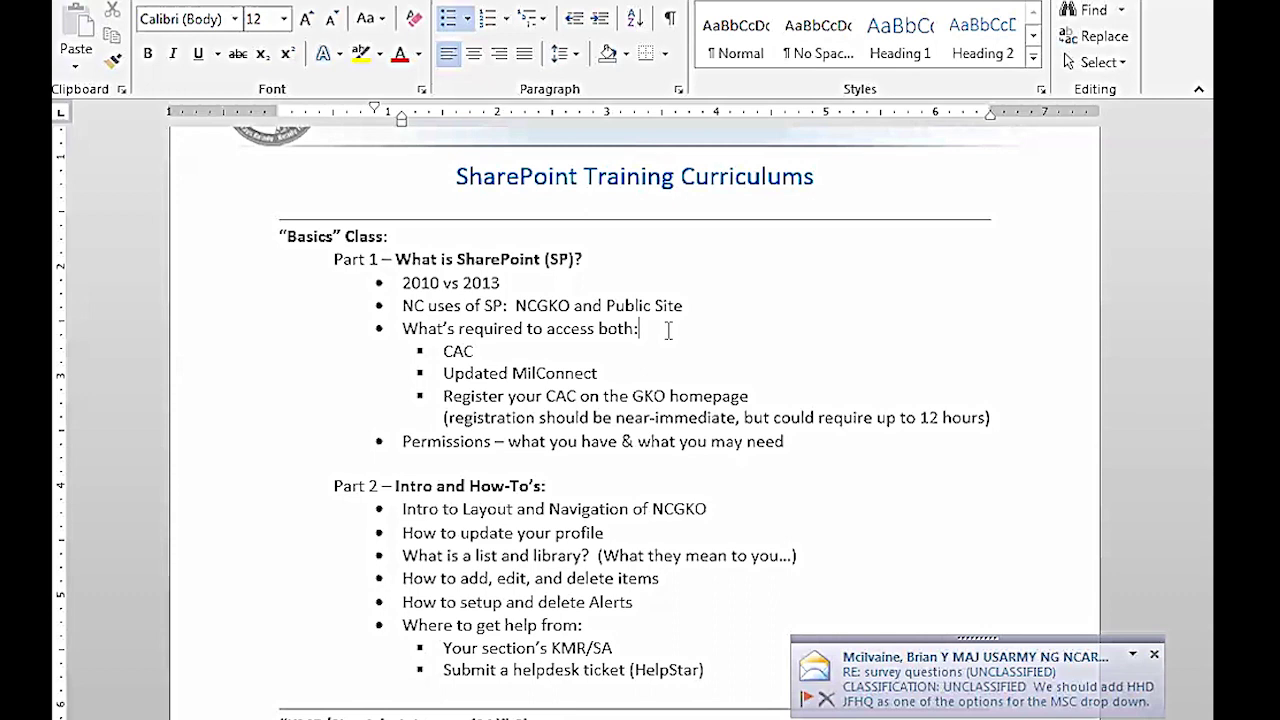
{"action": "key", "text": "Down"}
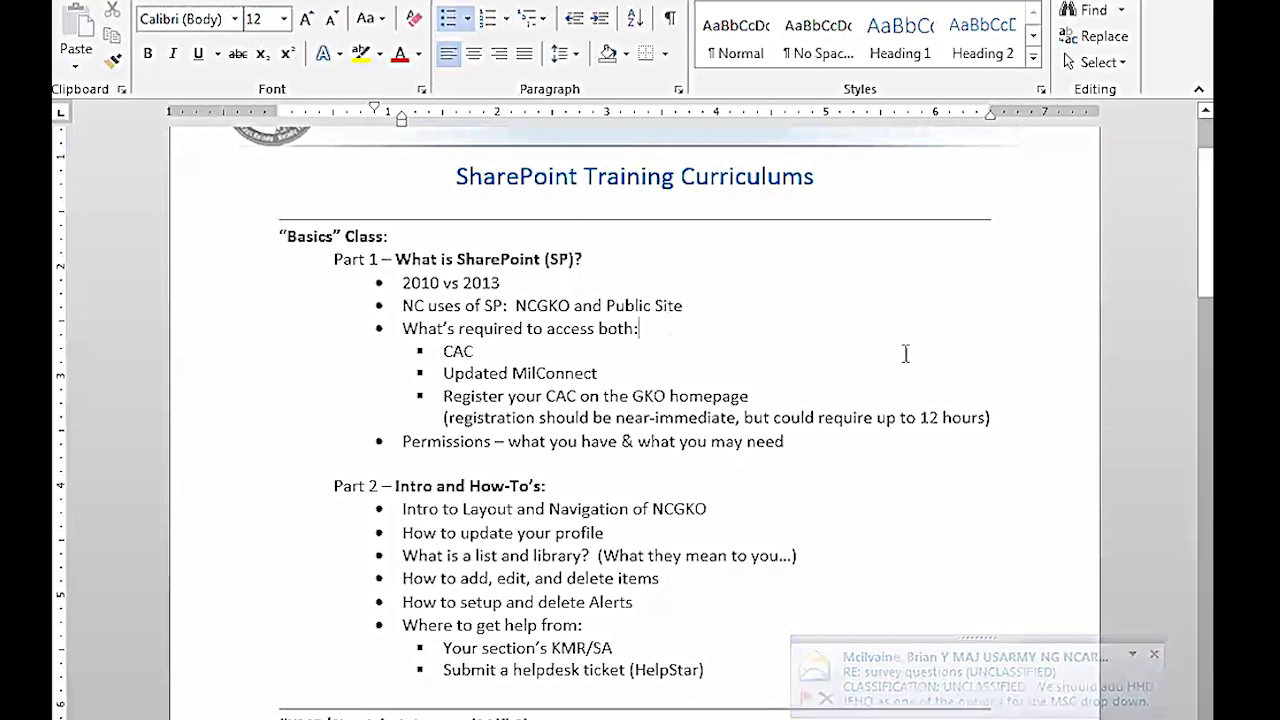
{"action": "scroll", "coordinate": [905, 442], "scroll_direction": "down", "scroll_amount": 3}
{"action": "scroll", "coordinate": [881, 450], "scroll_direction": "up", "scroll_amount": 1}
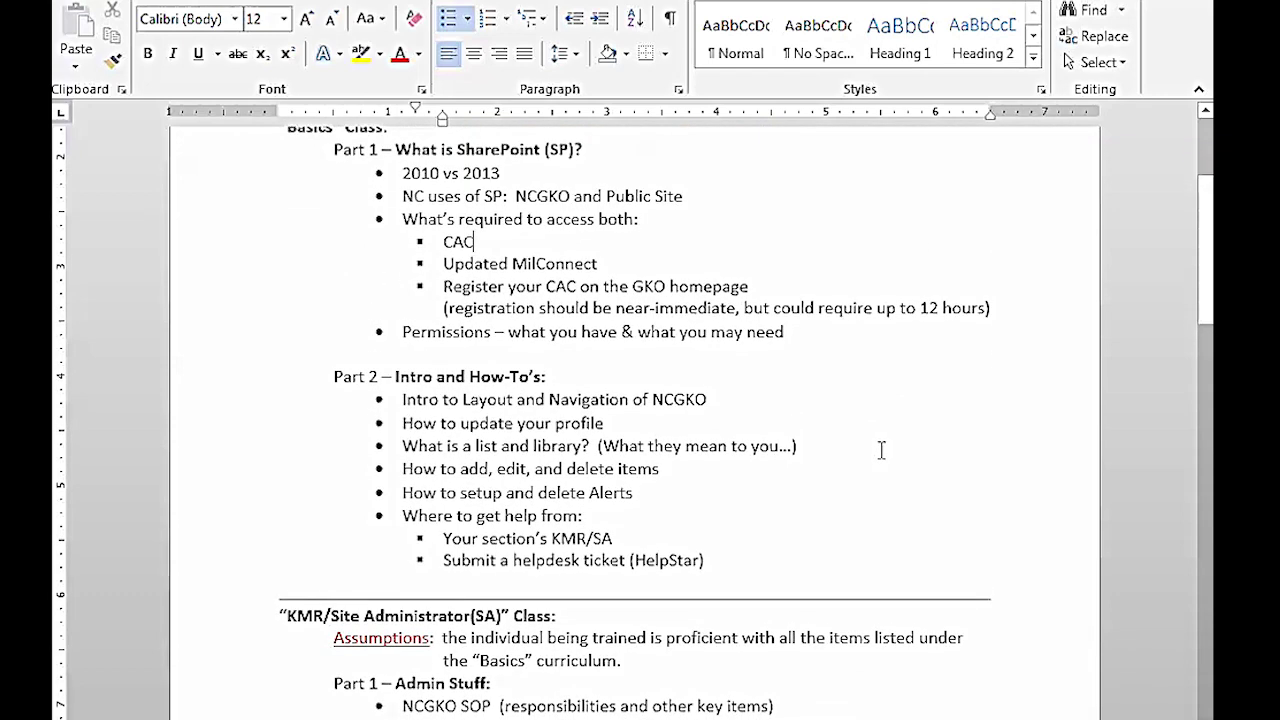
{"action": "left_click", "coordinate": [902, 331]}
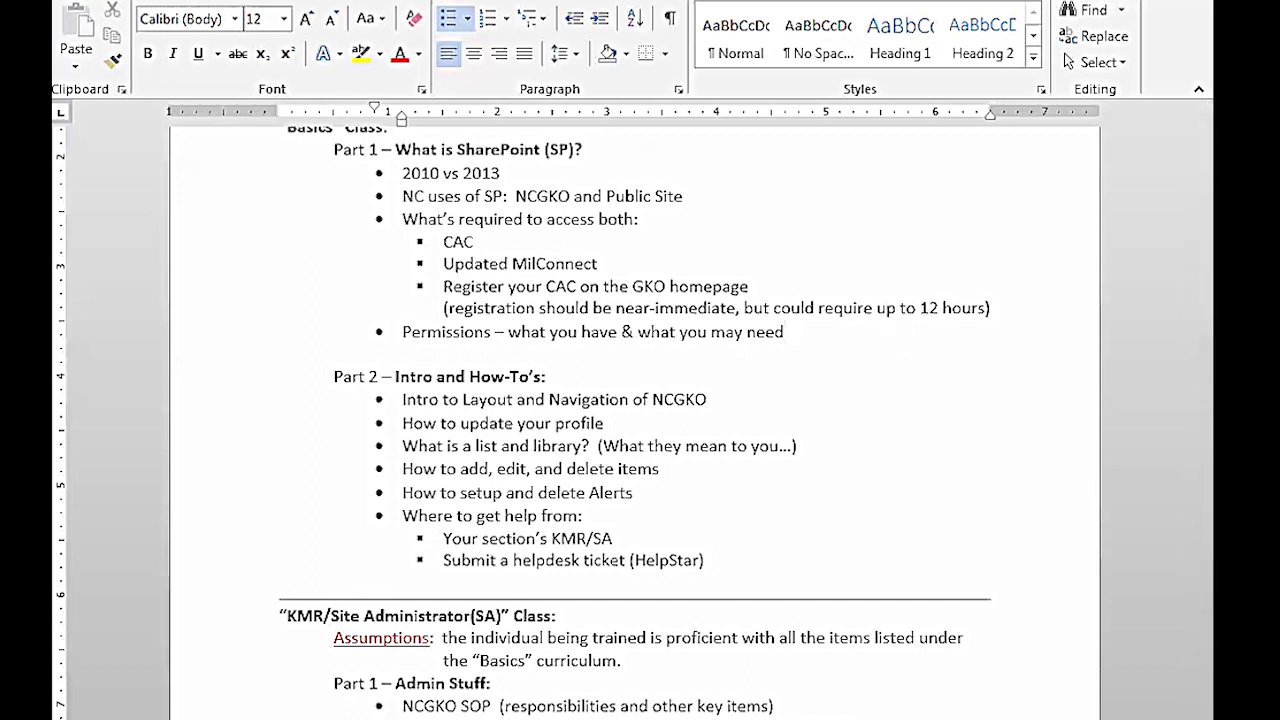
Step: Switch back to the browser and examine the whole public North Carolina National Guard home page at a smaller zoom
{"action": "left_click", "coordinate": [229, 660]}
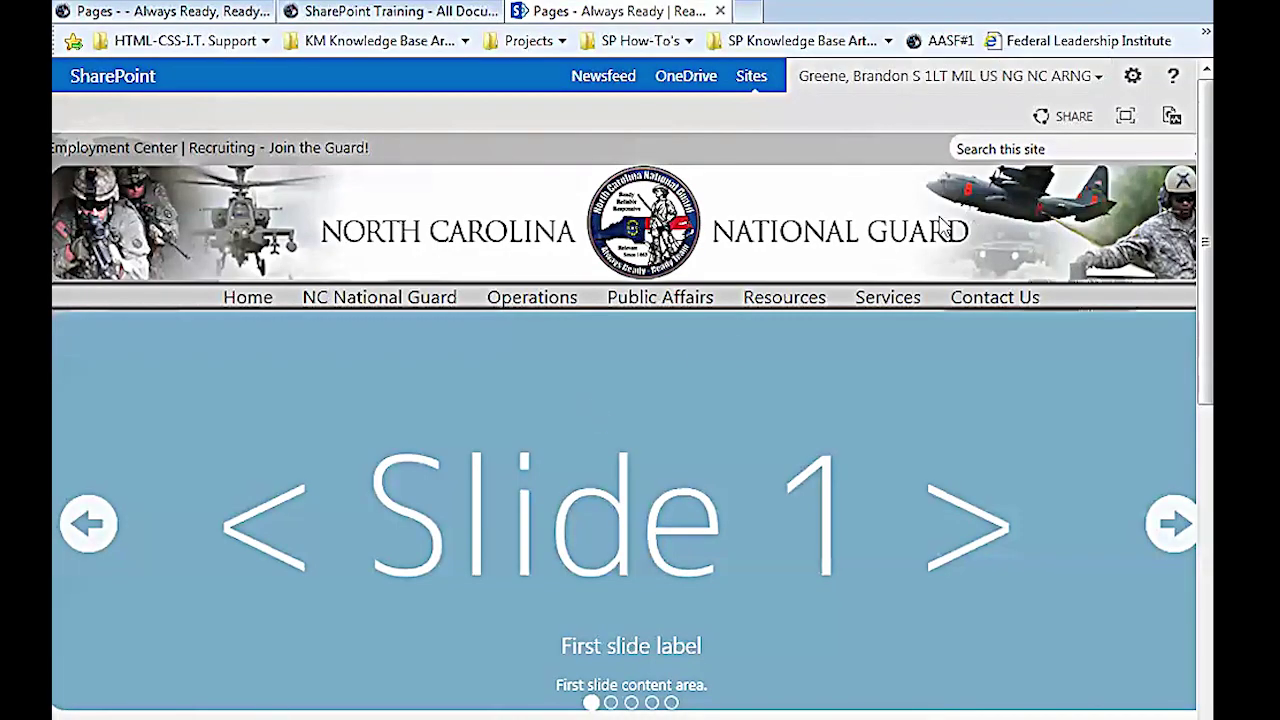
{"action": "key", "text": "ctrl+minus"}
{"action": "mouse_move", "coordinate": [868, 226]}
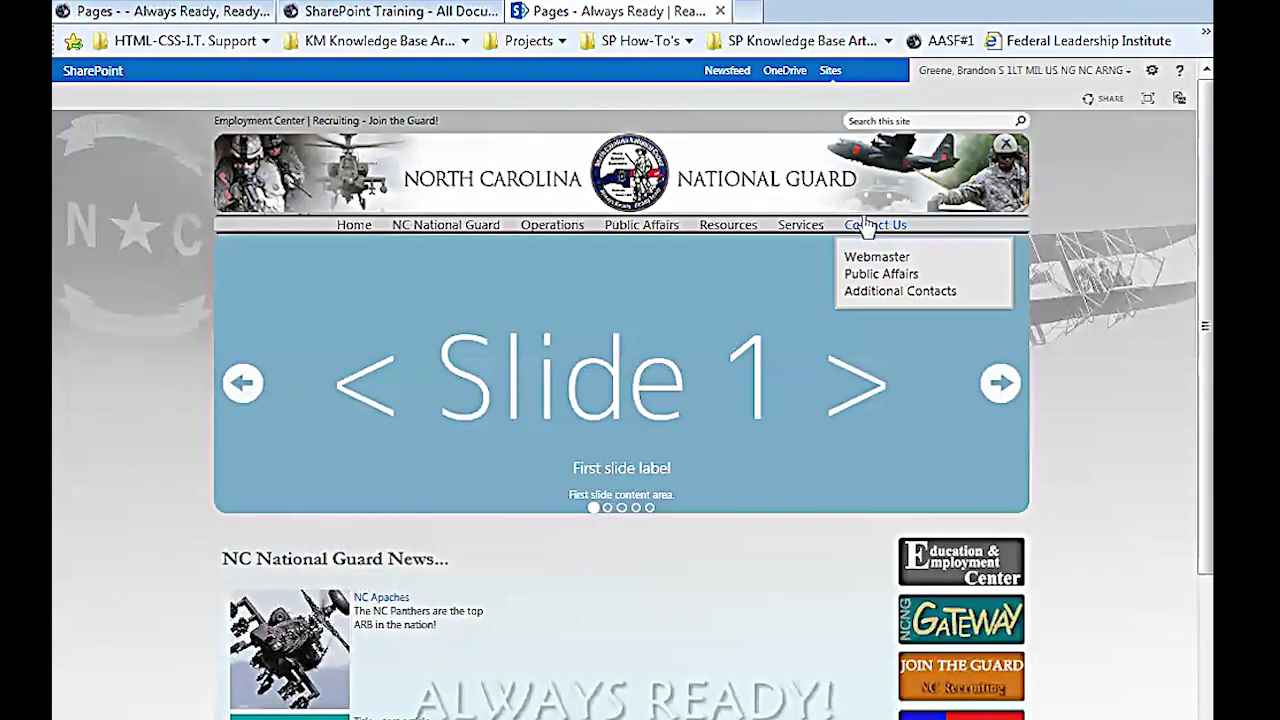
{"action": "scroll", "coordinate": [1085, 210], "scroll_direction": "down", "scroll_amount": 3}
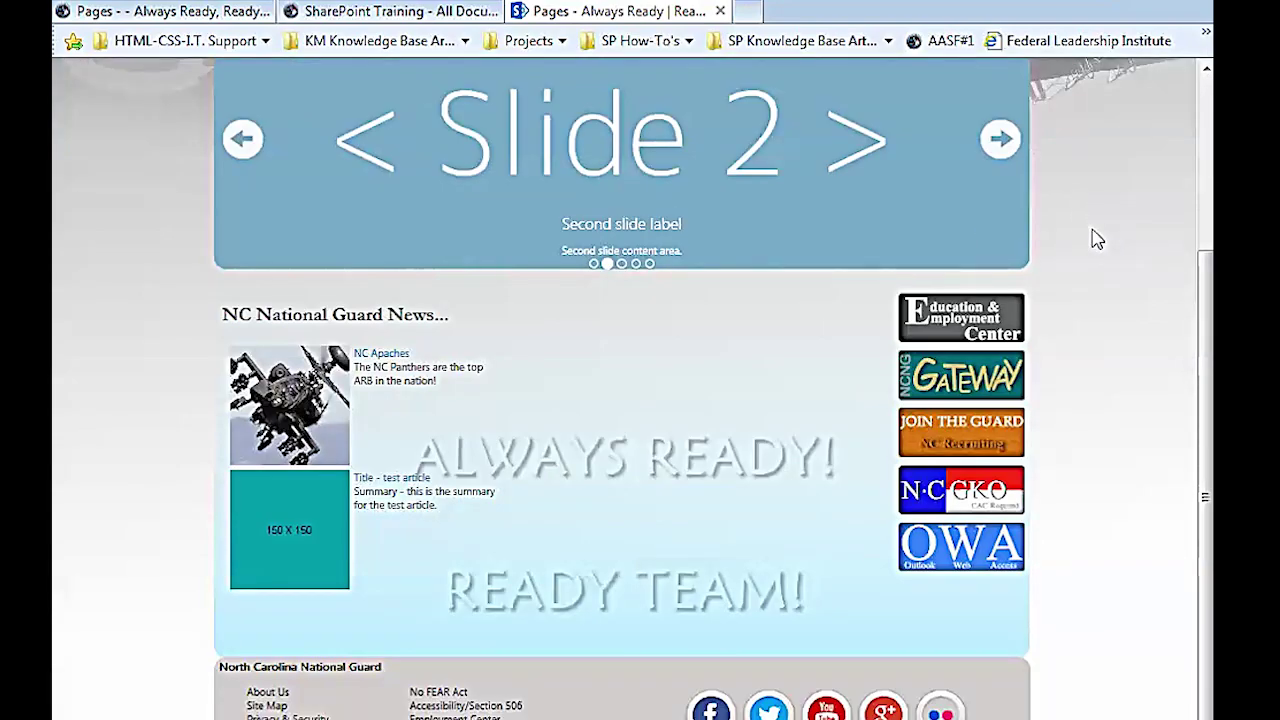
{"action": "scroll", "coordinate": [1103, 231], "scroll_direction": "up", "scroll_amount": 3}
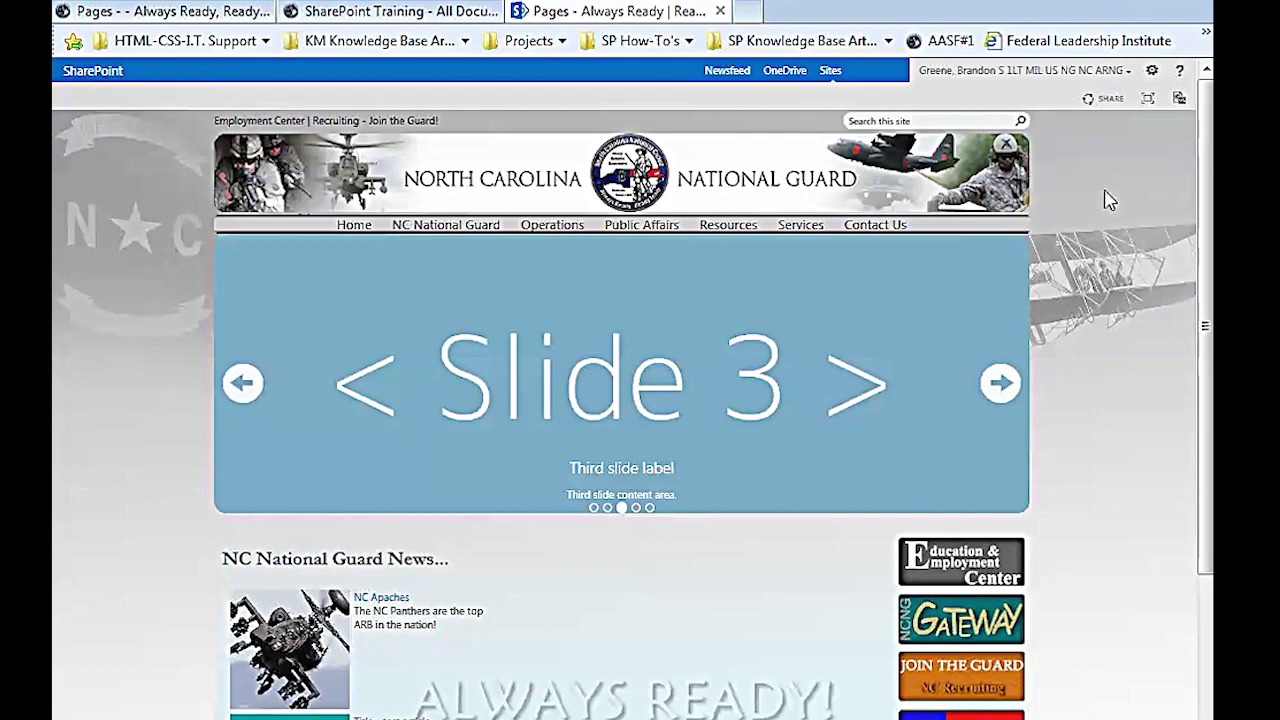
{"action": "scroll", "coordinate": [1090, 240], "scroll_direction": "down", "scroll_amount": 3}
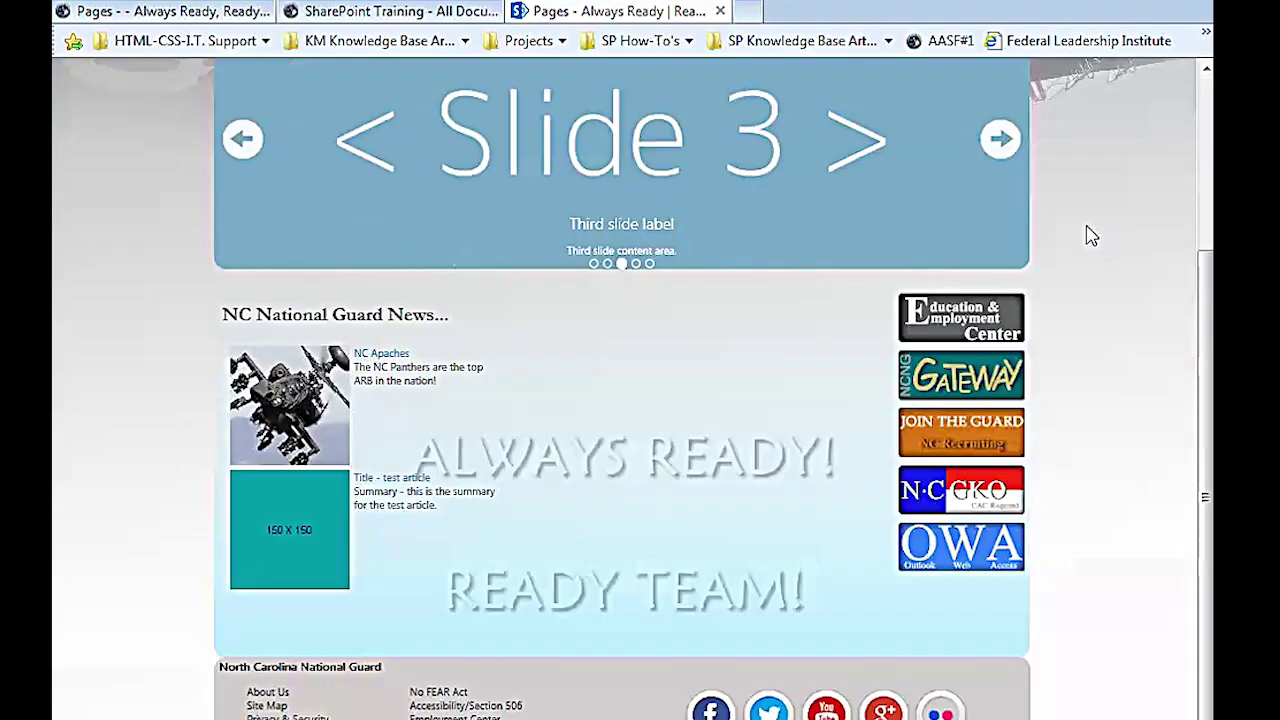
Step: Close the public site's page and examine the NCGKO home page's main site navigation and Announcements list
{"action": "left_click", "coordinate": [234, 14]}
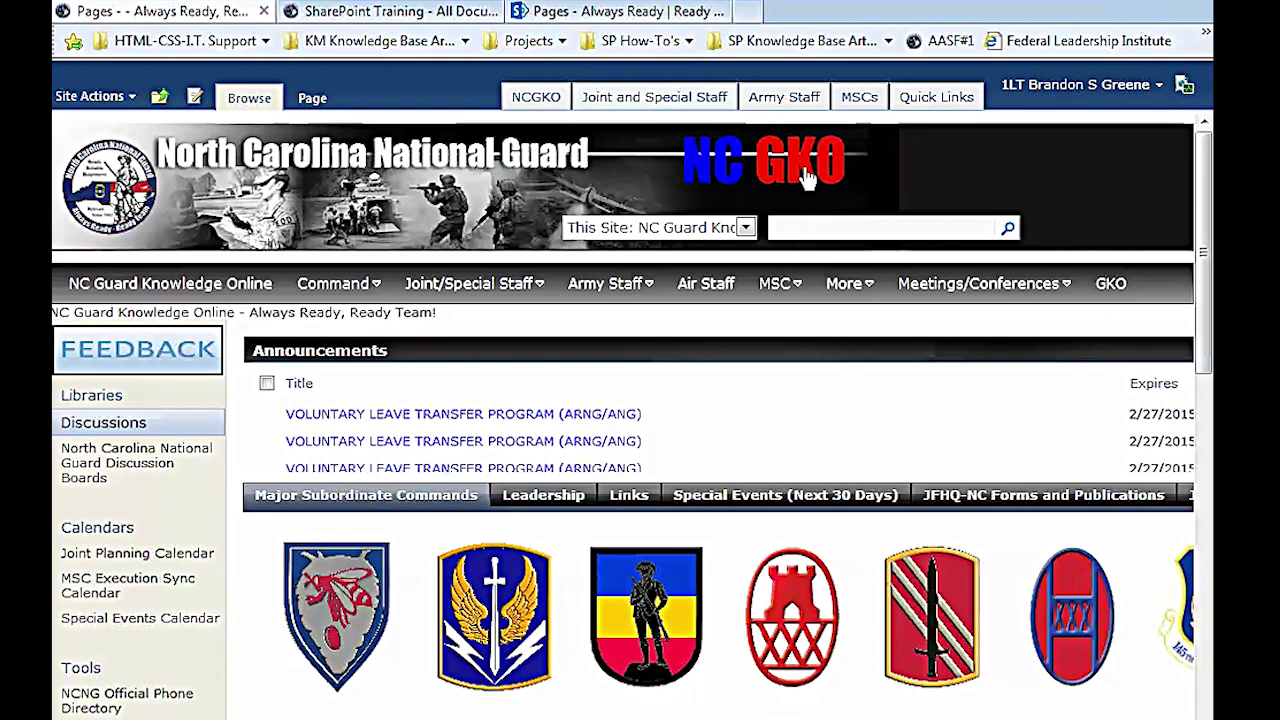
{"action": "left_click", "coordinate": [716, 12]}
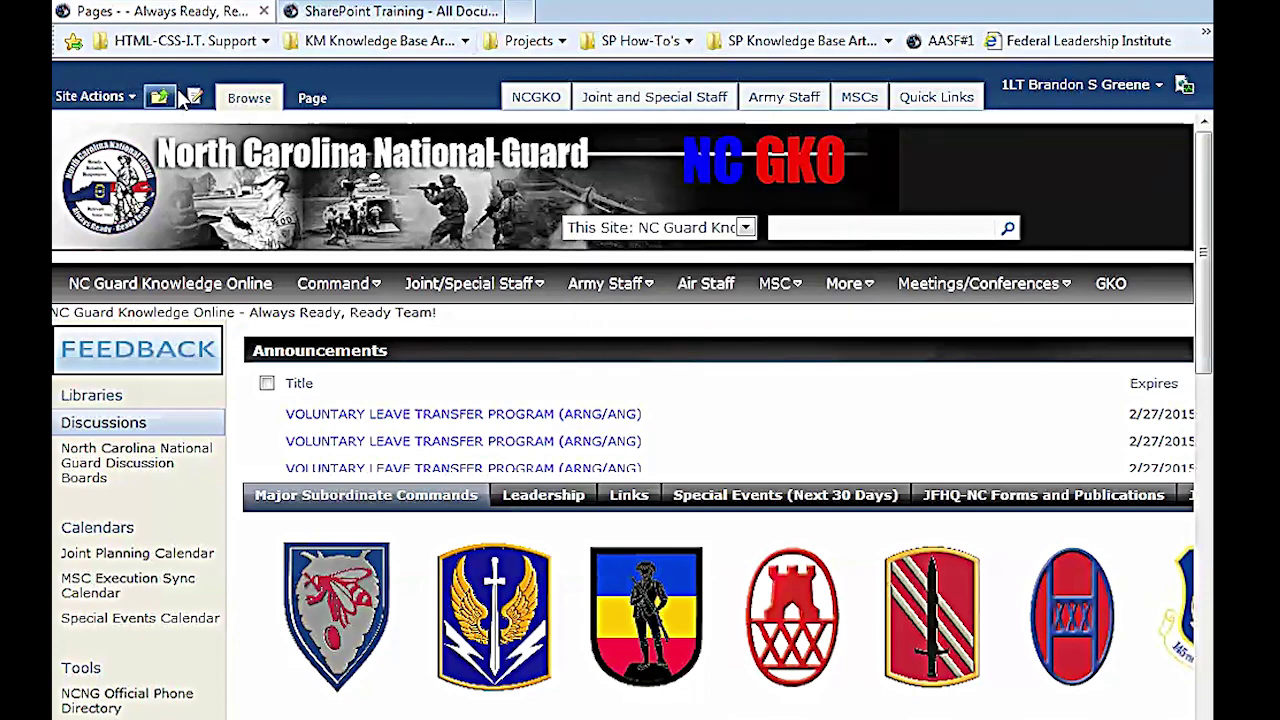
{"action": "mouse_move", "coordinate": [510, 288]}
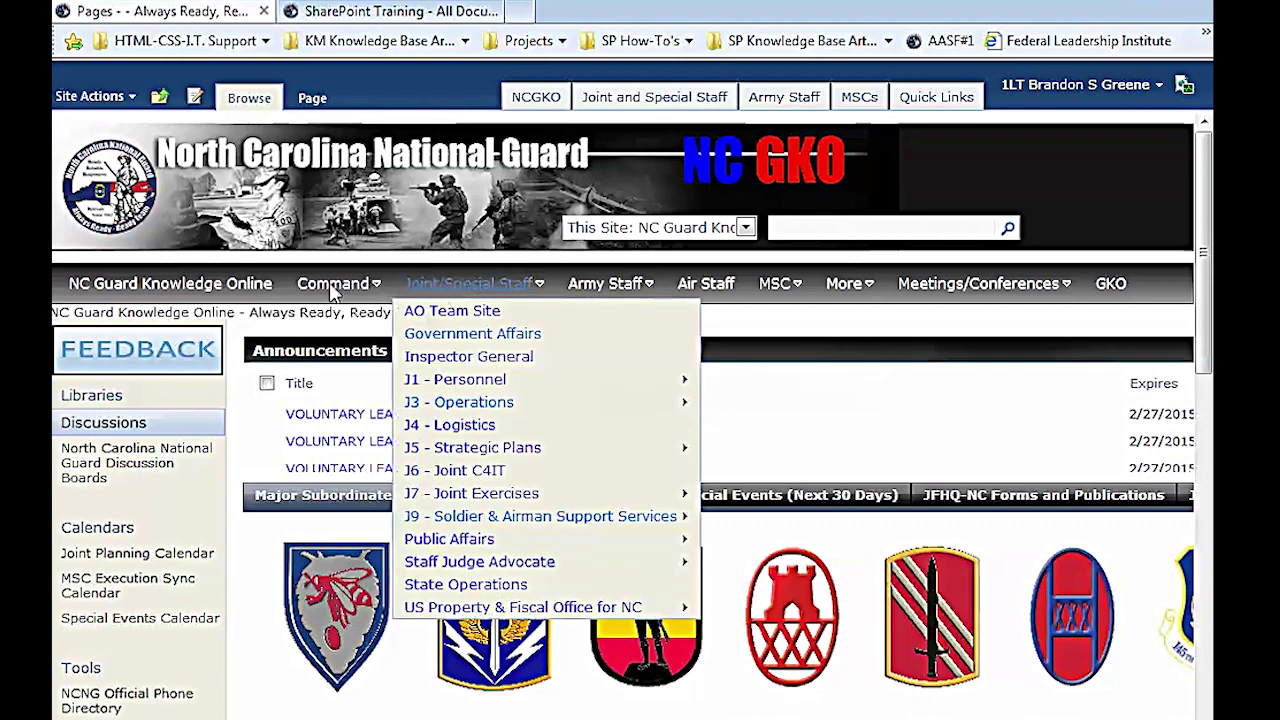
{"action": "mouse_move", "coordinate": [385, 288]}
{"action": "mouse_move", "coordinate": [955, 280]}
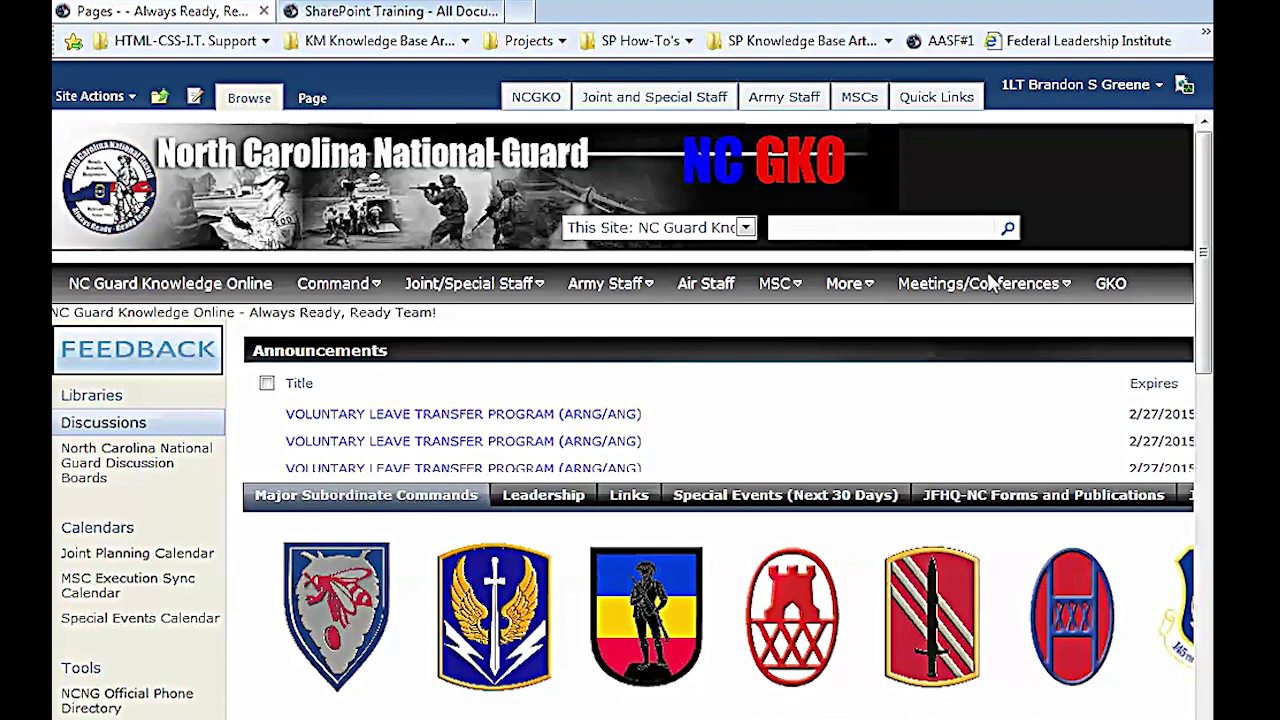
{"action": "scroll", "coordinate": [560, 366], "scroll_direction": "down", "scroll_amount": 1}
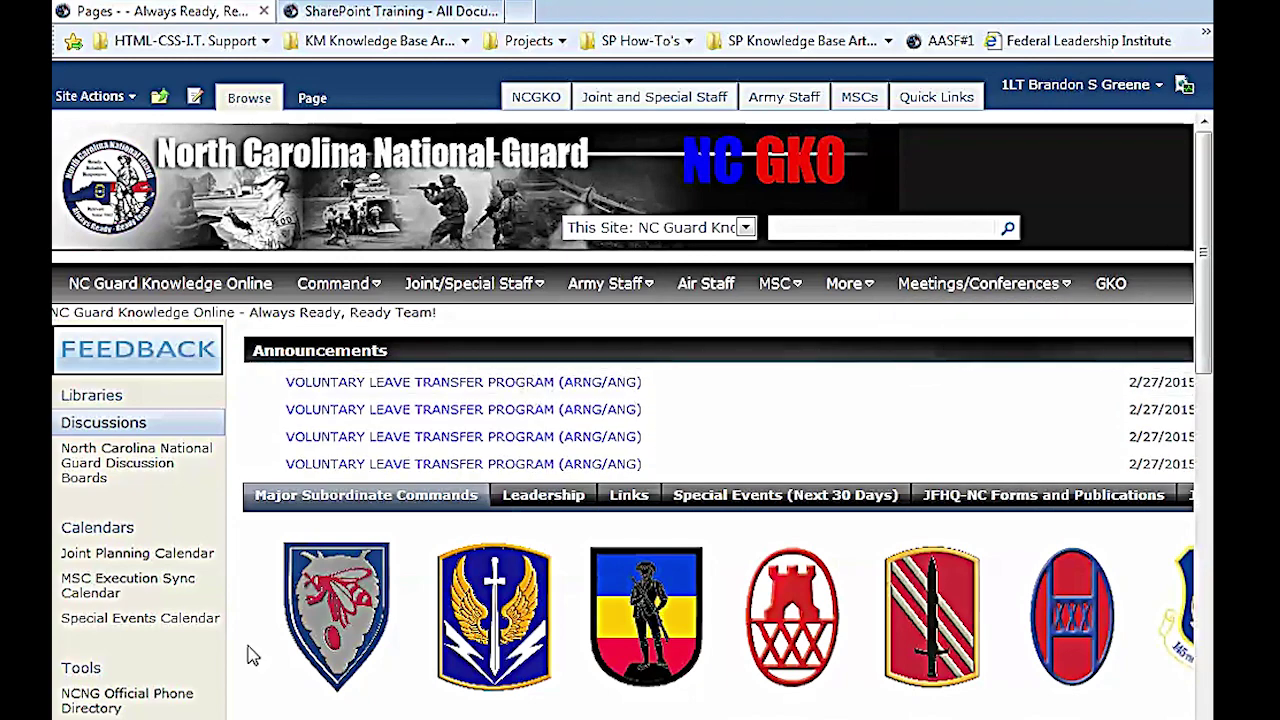
Step: Consult the "Intro to Layout and Navigation of NCGKO" topic in the Word curriculum and return to the NCGKO home page
{"action": "key", "text": "alt+Tab"}
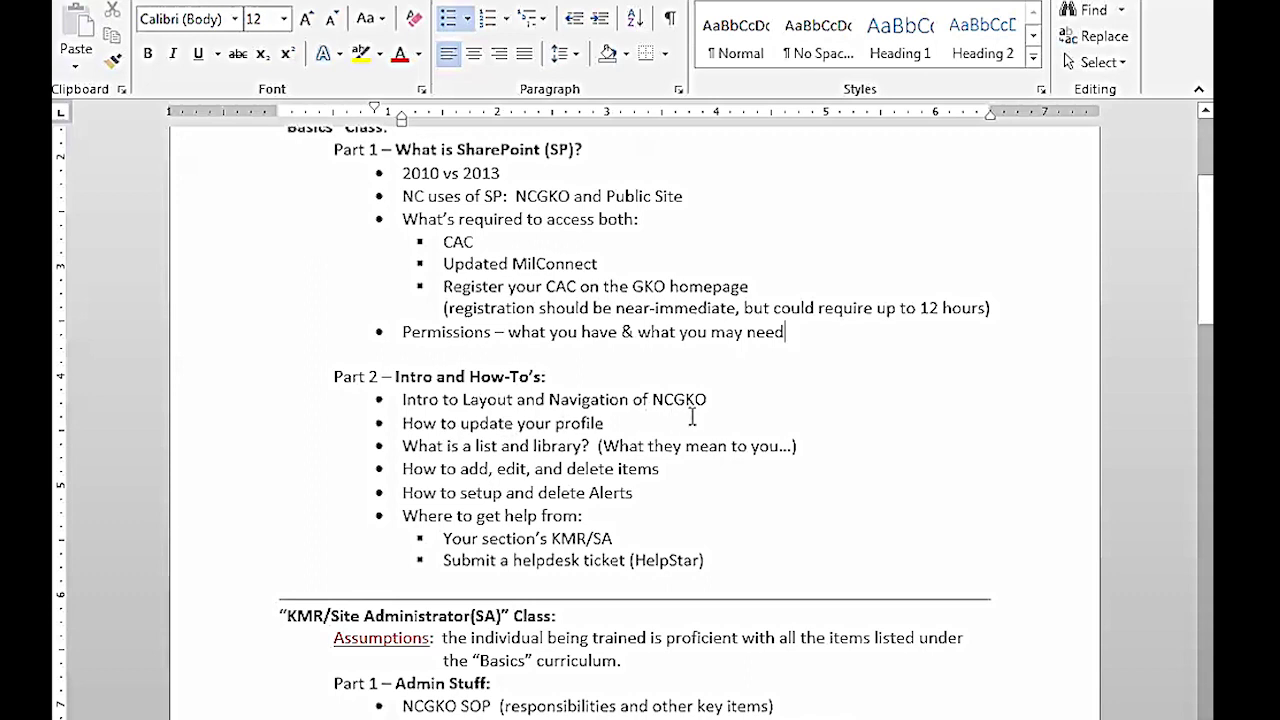
{"action": "left_click", "coordinate": [727, 398]}
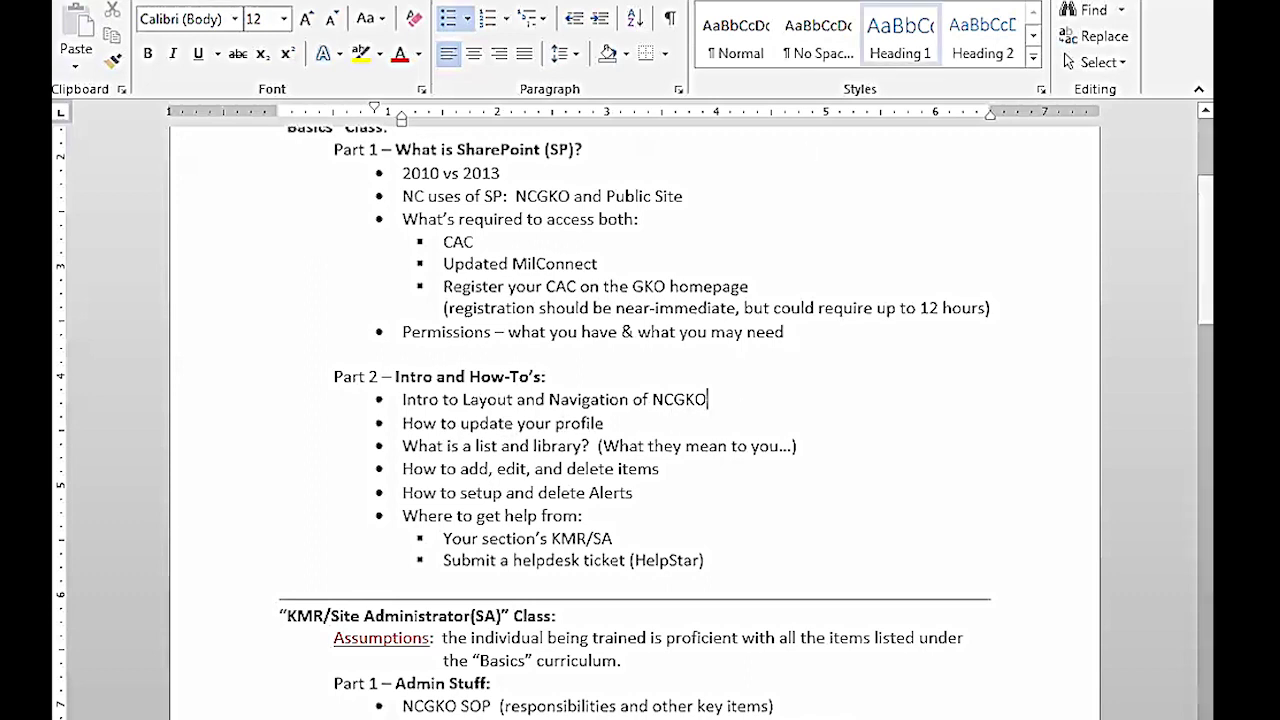
{"action": "key", "text": "alt+Tab"}
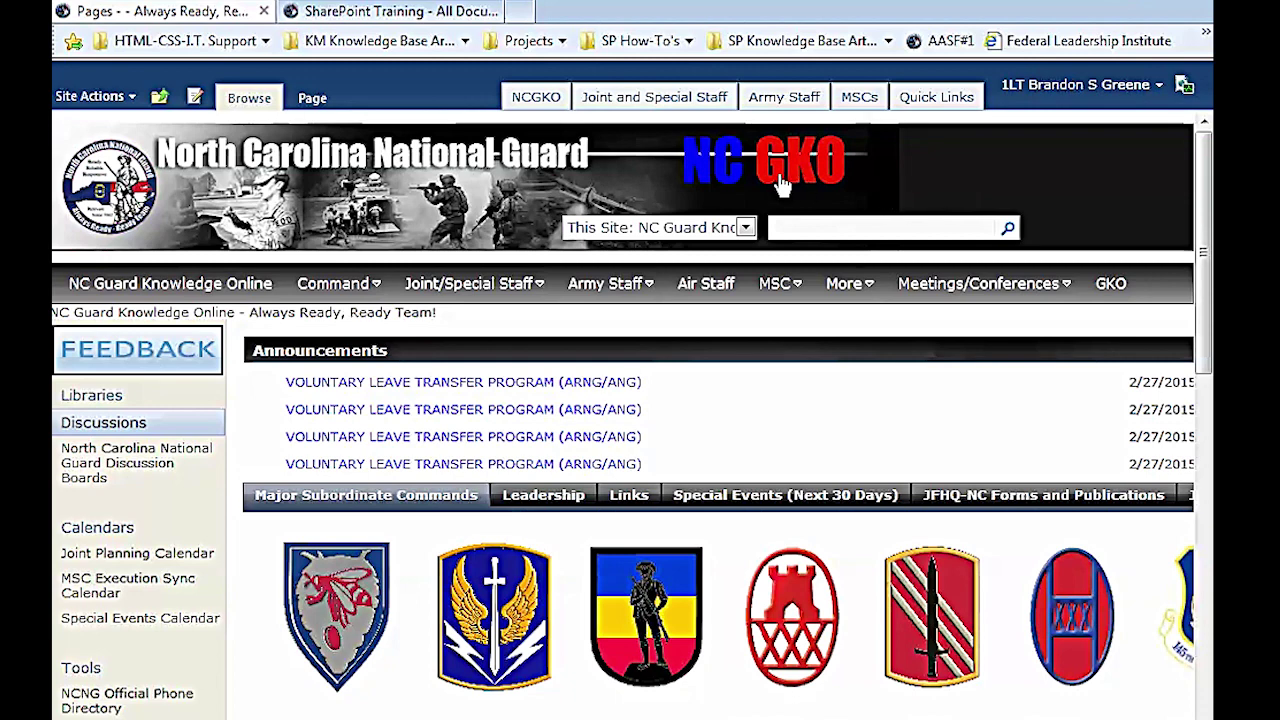
Step: Dismiss the network message and examine the NCGKO header link groups, including NCGKO, Joint and Special Staff, and Quick Links
{"action": "mouse_move", "coordinate": [843, 283]}
{"action": "mouse_move", "coordinate": [540, 105]}
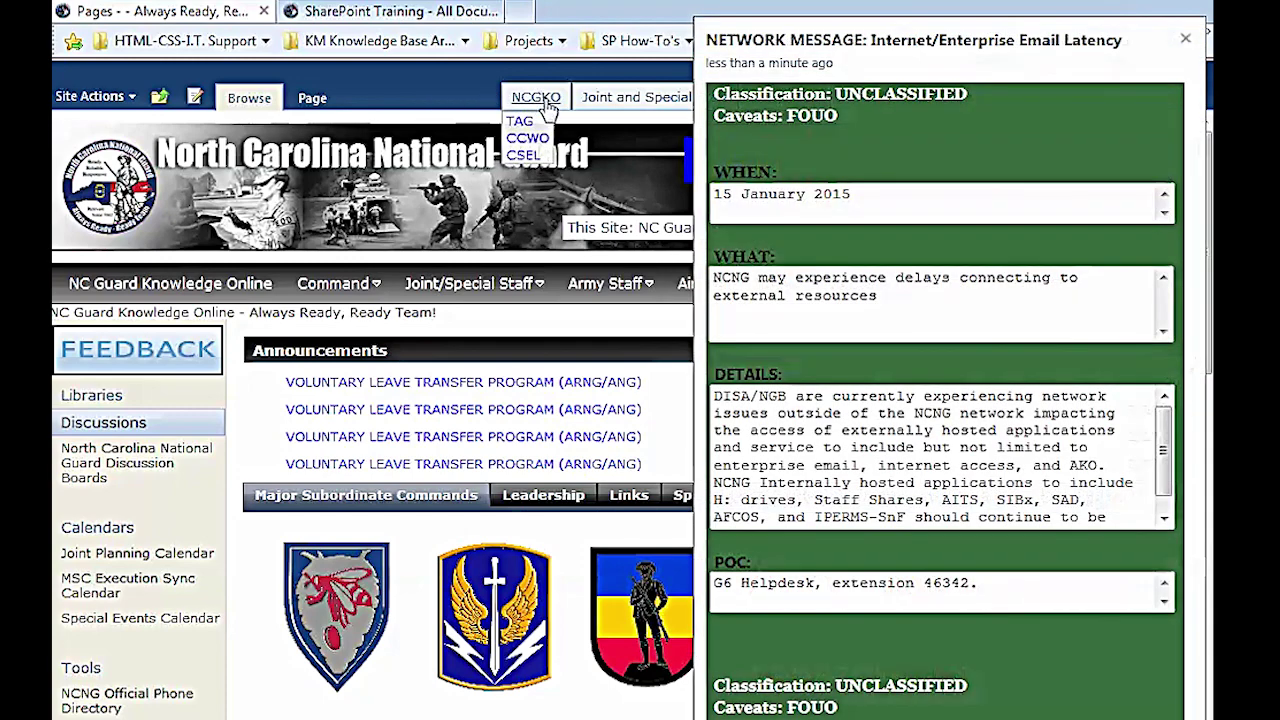
{"action": "left_click", "coordinate": [1185, 38]}
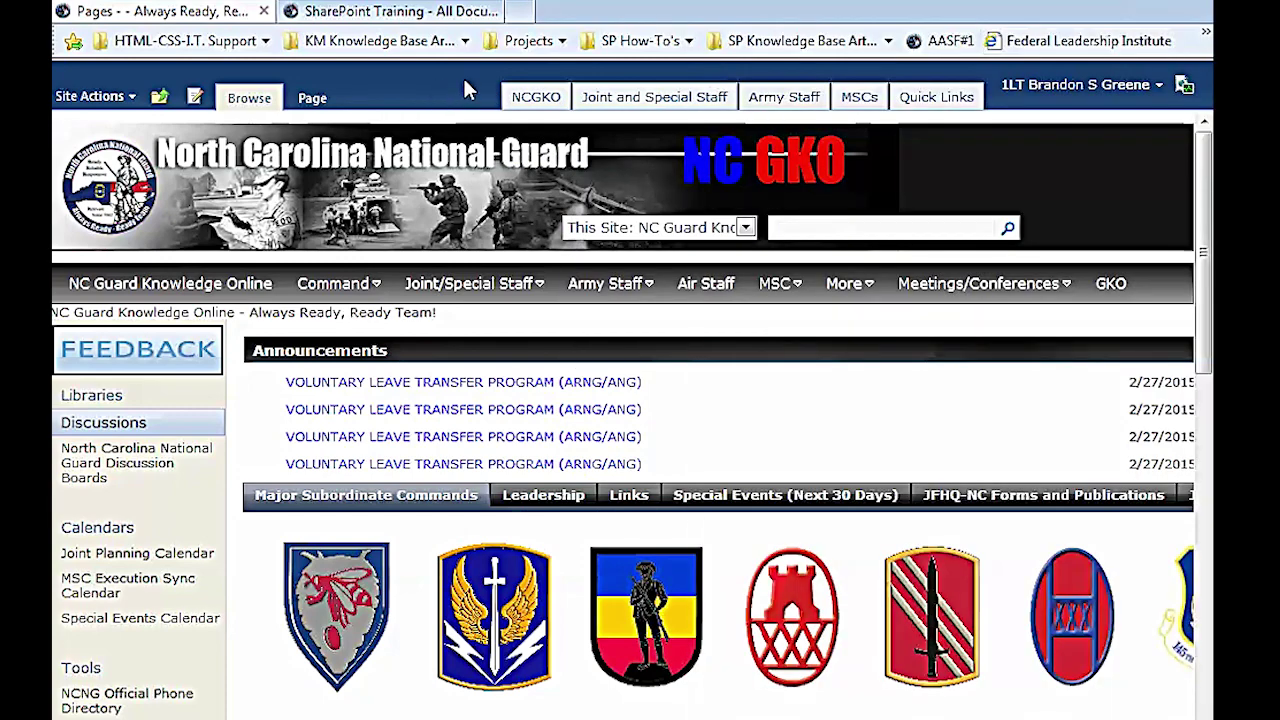
{"action": "mouse_move", "coordinate": [516, 106]}
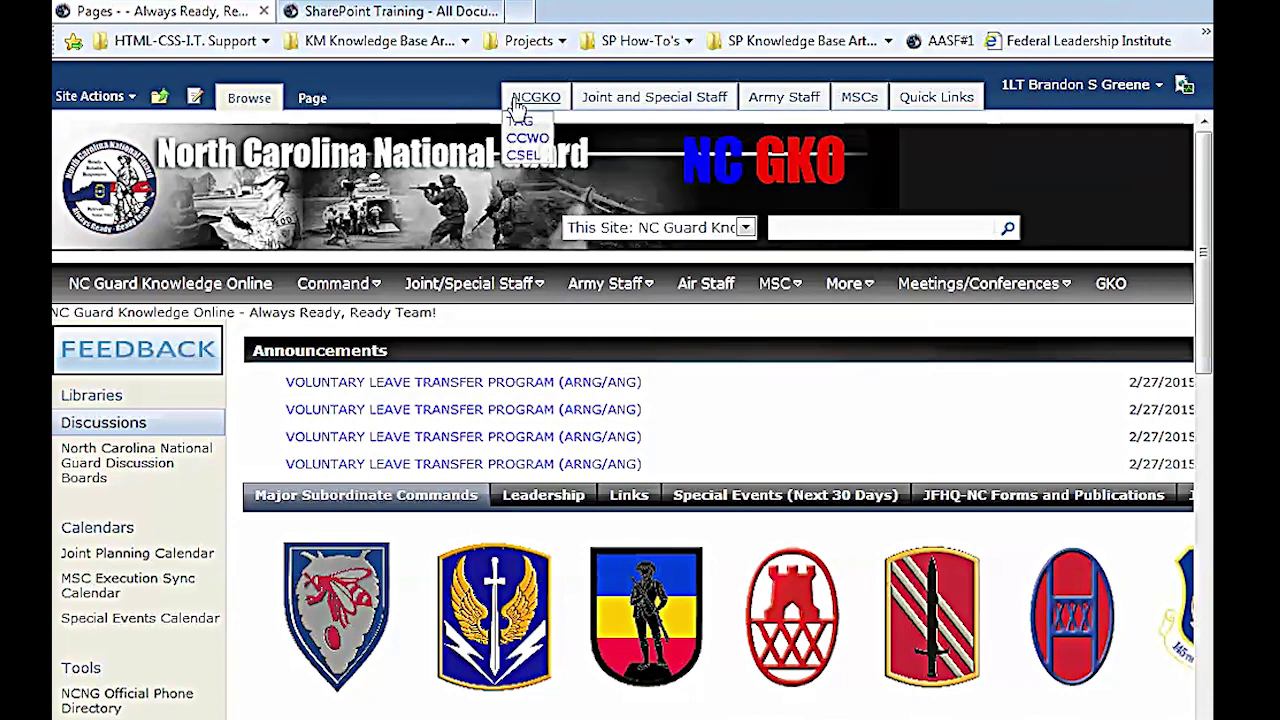
{"action": "mouse_move", "coordinate": [718, 106]}
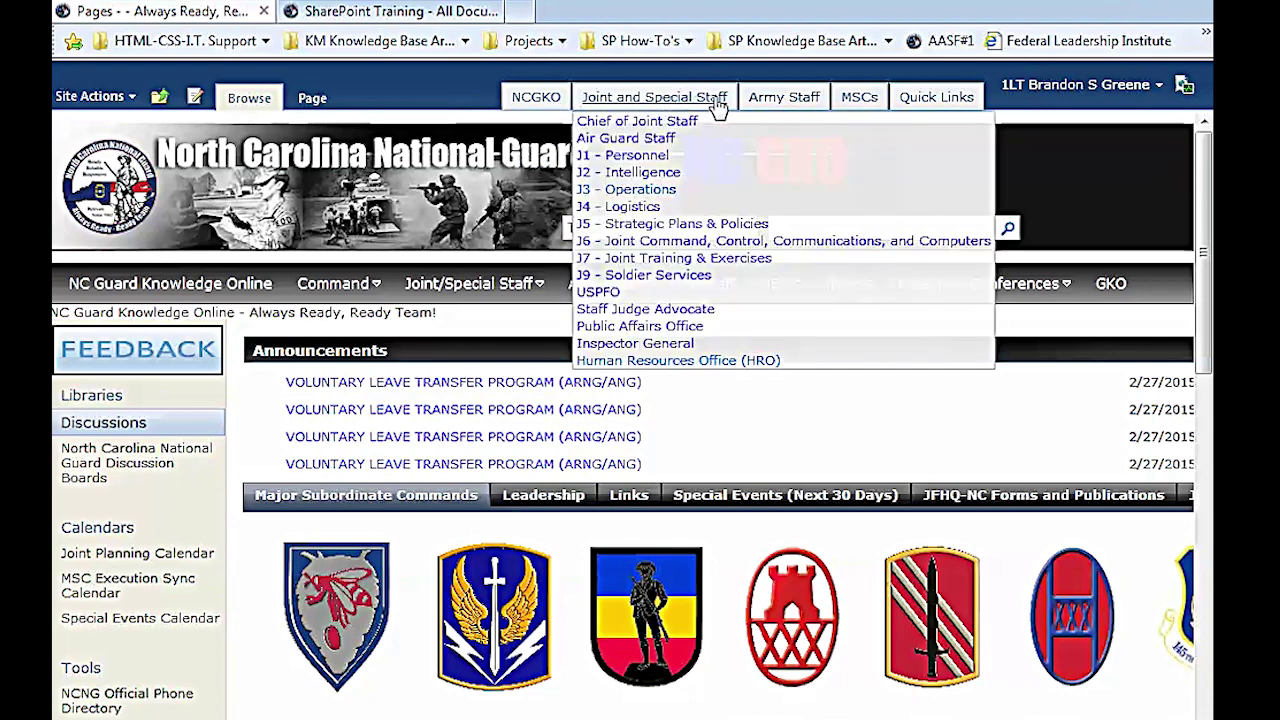
{"action": "mouse_move", "coordinate": [888, 108]}
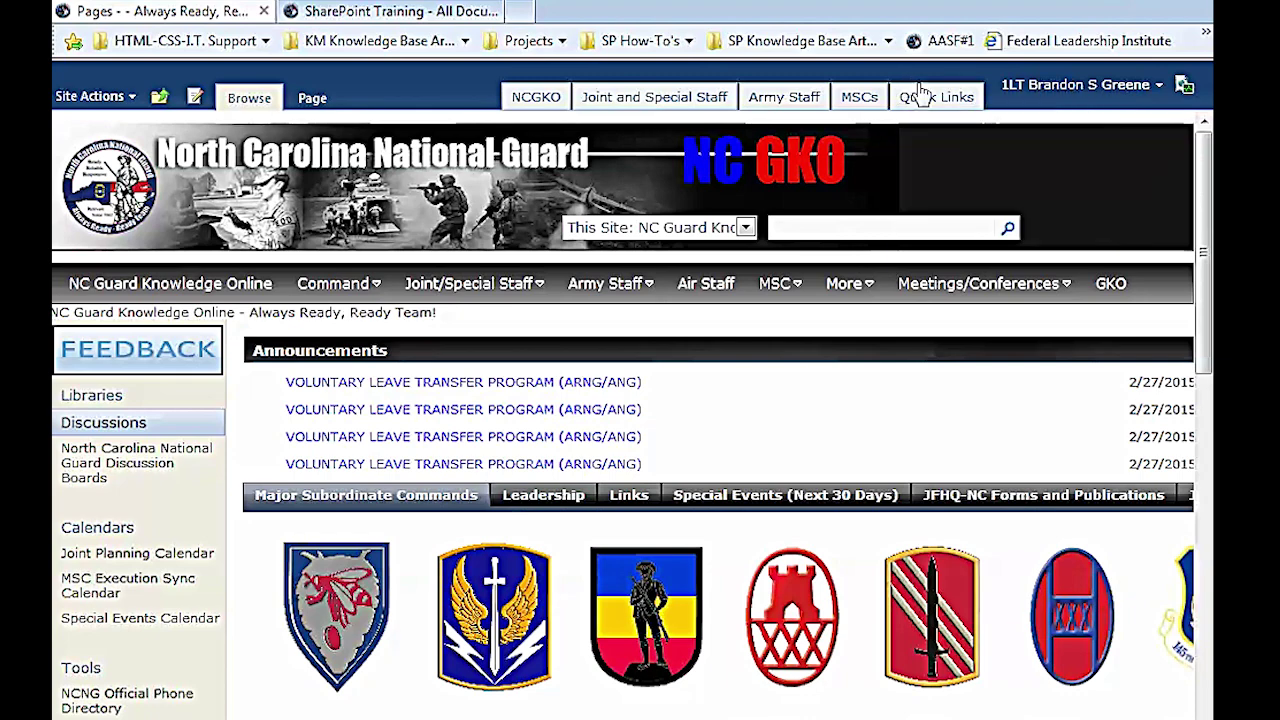
{"action": "mouse_move", "coordinate": [930, 96]}
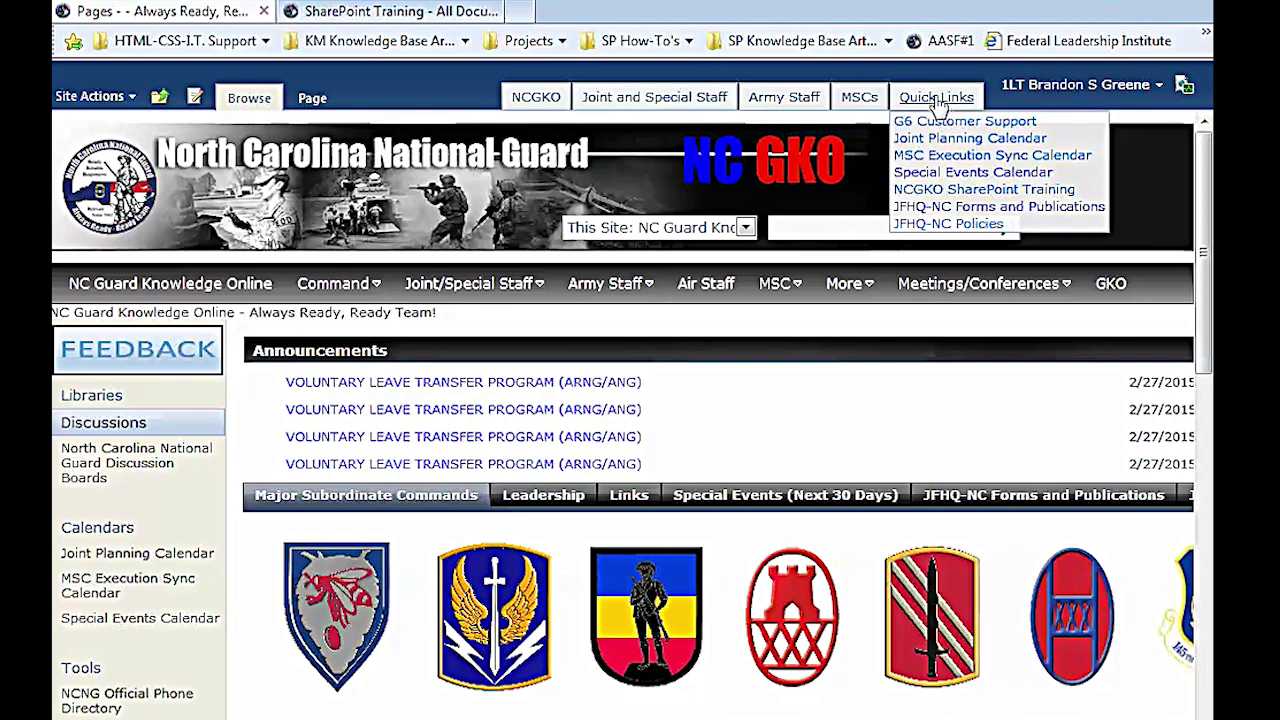
{"action": "mouse_move", "coordinate": [555, 104]}
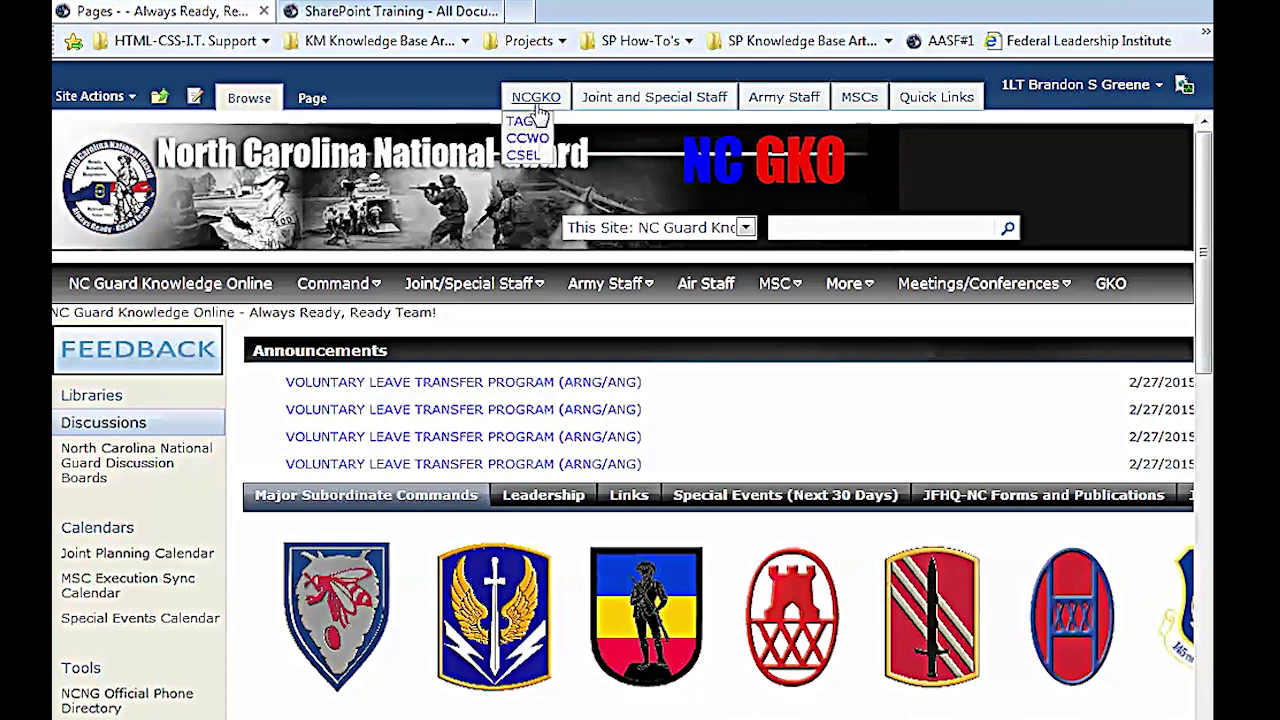
{"action": "mouse_move", "coordinate": [704, 106]}
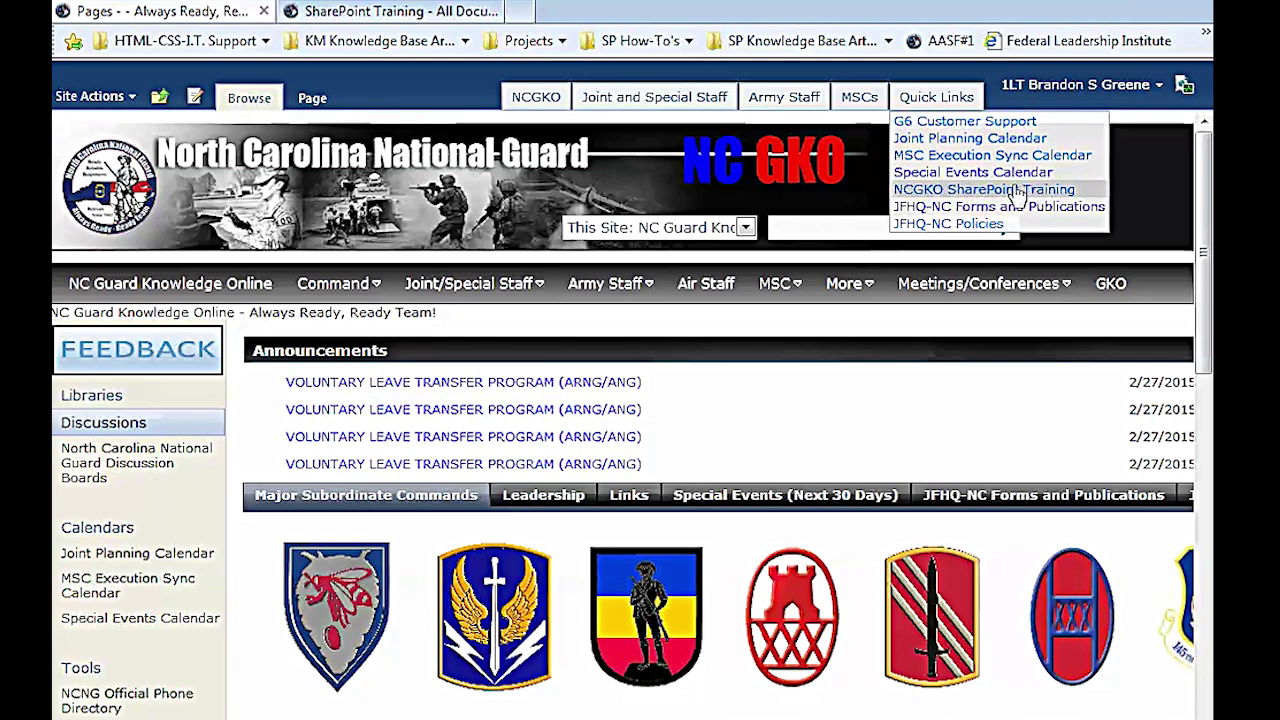
Step: Open the NCGKO SharePoint Training site from the Quick Links group and bring its topic navigation into view
{"action": "left_click", "coordinate": [1010, 195]}
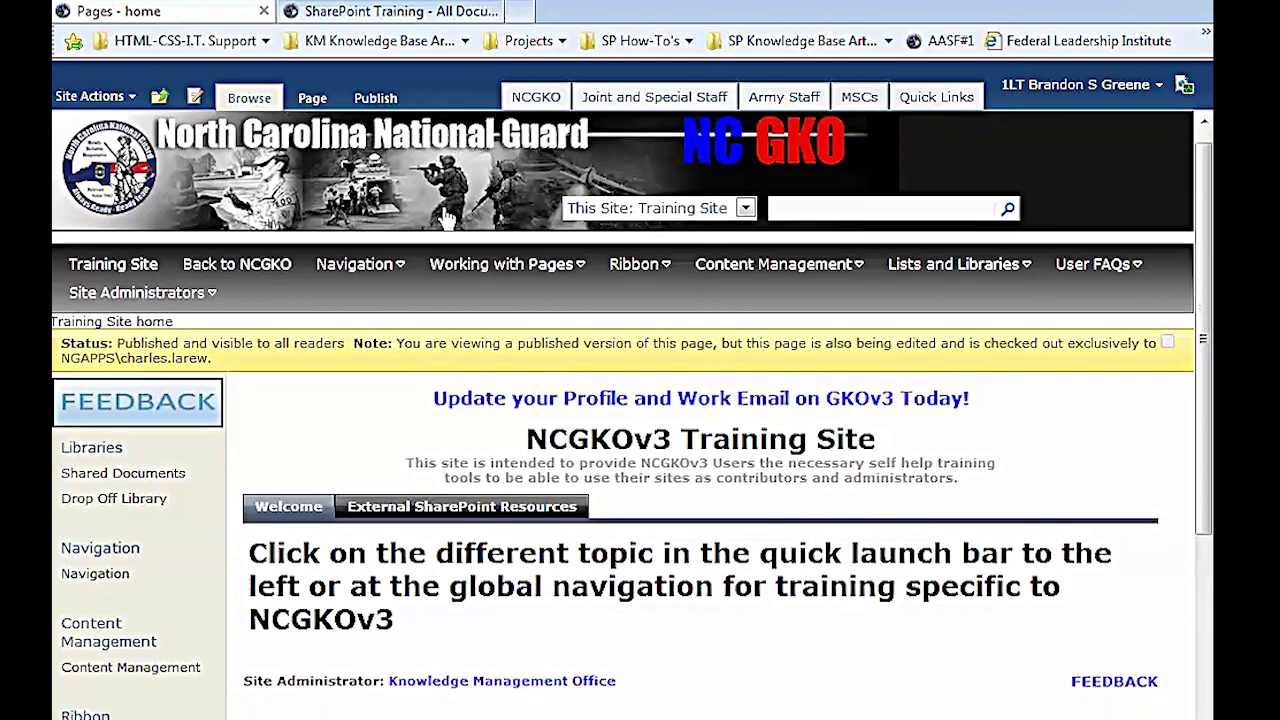
{"action": "scroll", "coordinate": [449, 218], "scroll_direction": "down", "scroll_amount": 3}
{"action": "scroll", "coordinate": [449, 218], "scroll_direction": "up", "scroll_amount": 1}
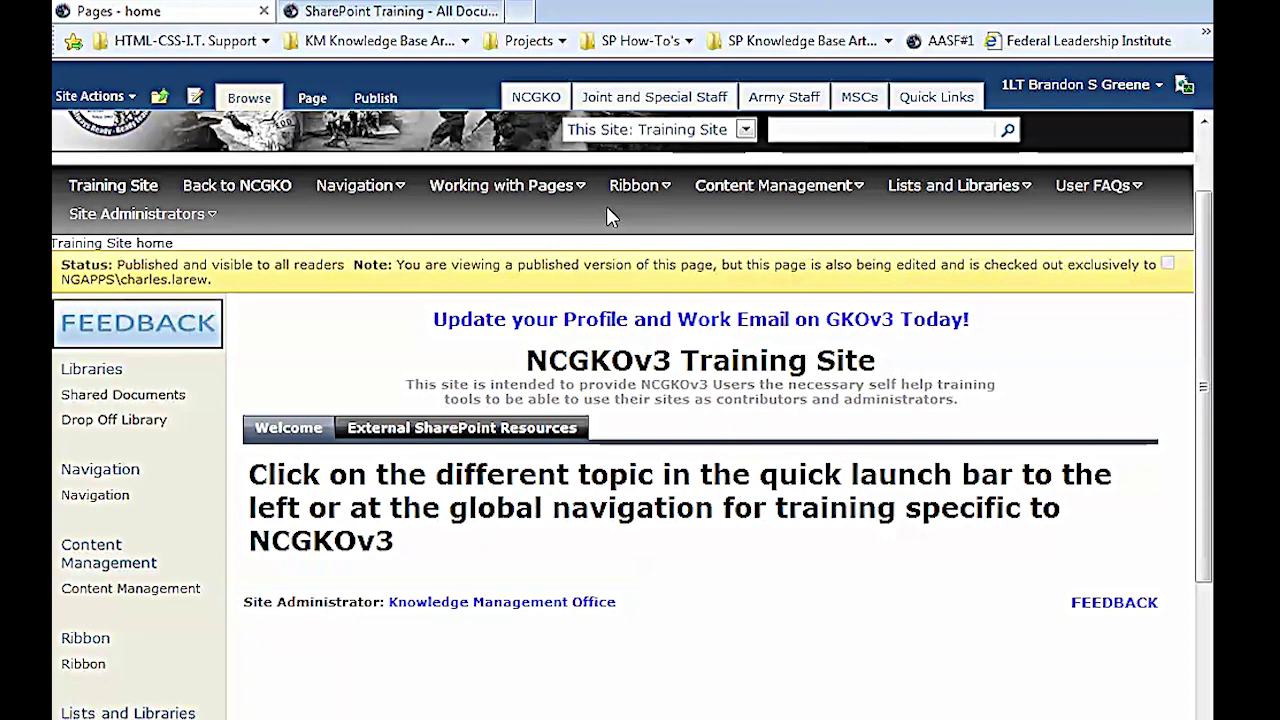
Step: Examine the training site's topic menus, including Navigation, Working with Pages and Content Management, and its quick launch topics
{"action": "mouse_move", "coordinate": [1098, 186]}
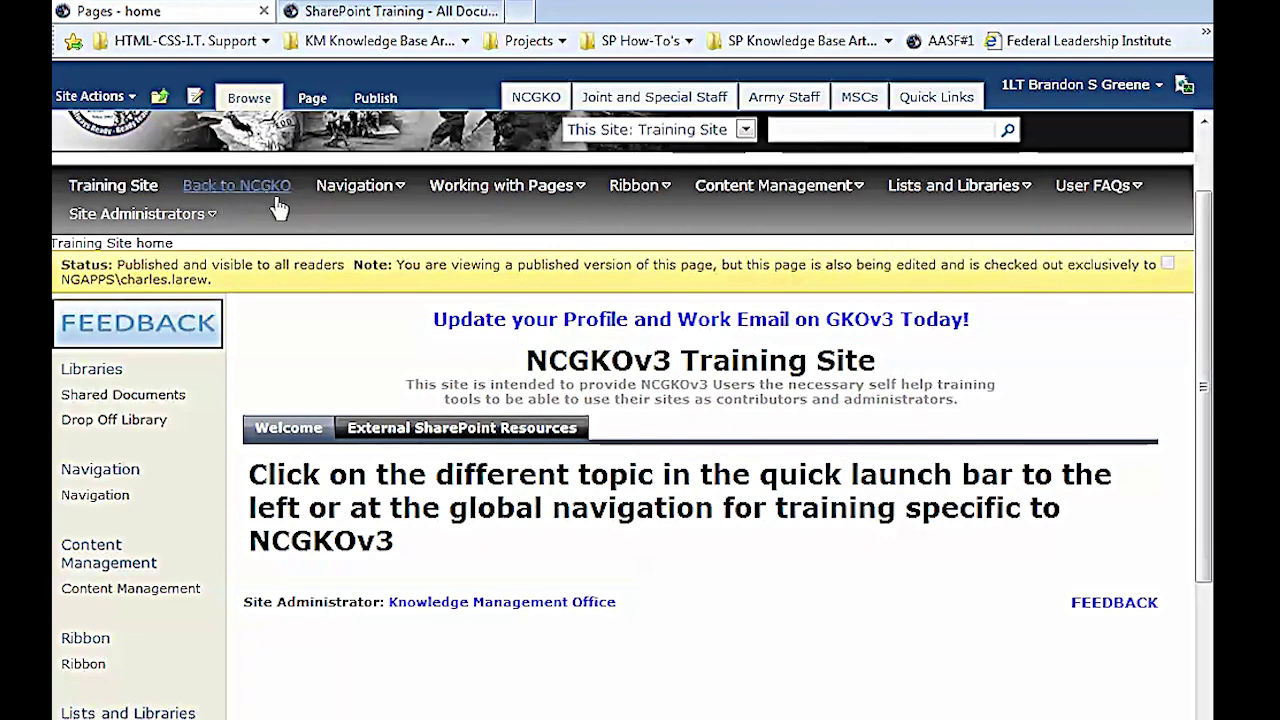
{"action": "mouse_move", "coordinate": [385, 190]}
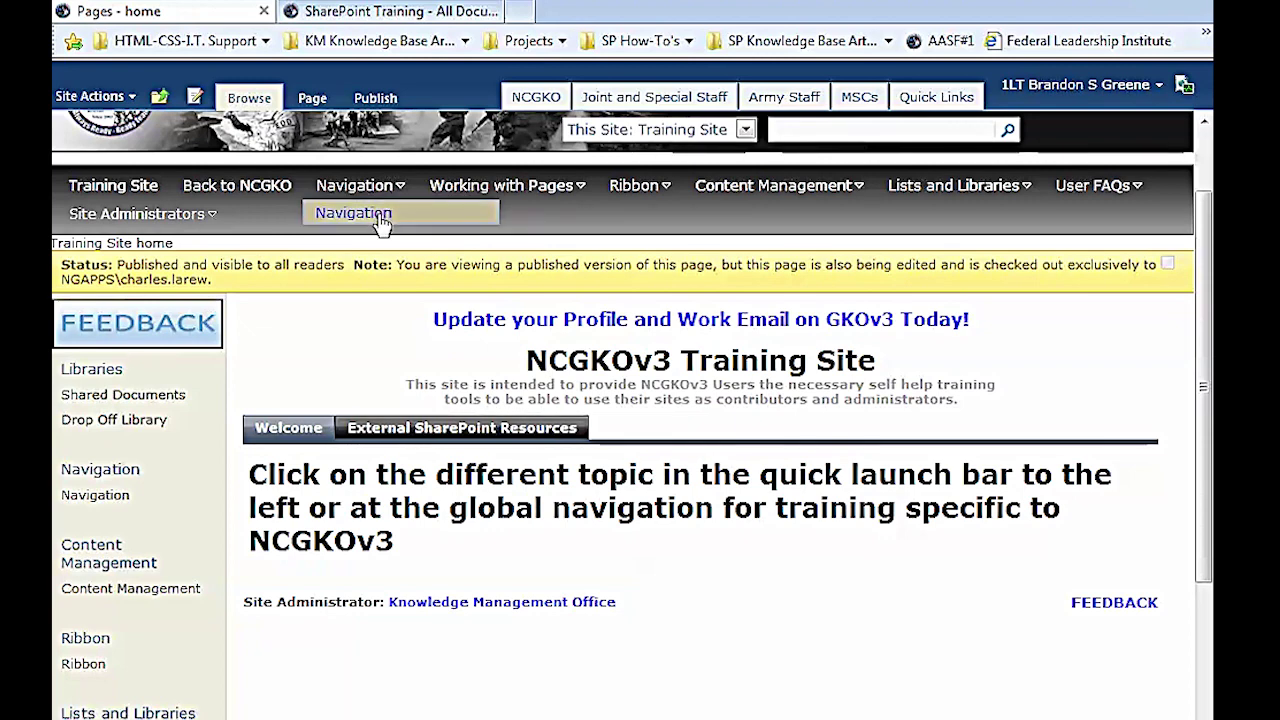
{"action": "mouse_move", "coordinate": [538, 188]}
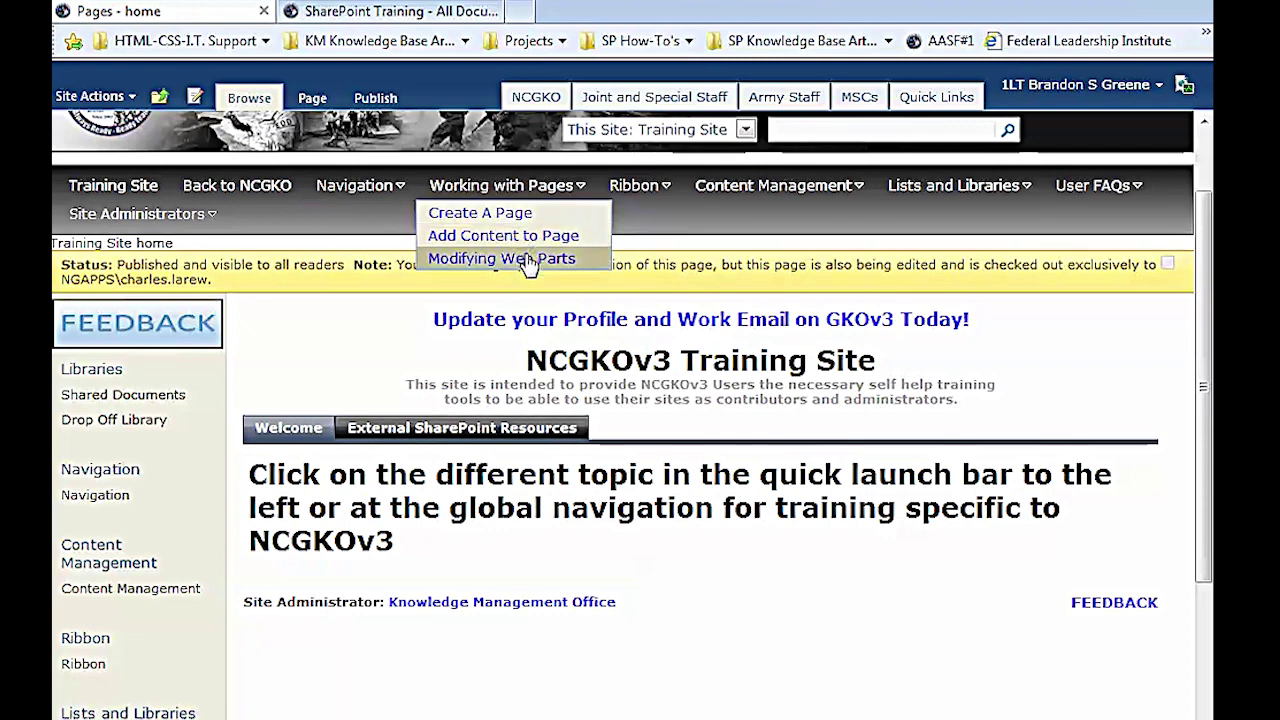
{"action": "mouse_move", "coordinate": [645, 186]}
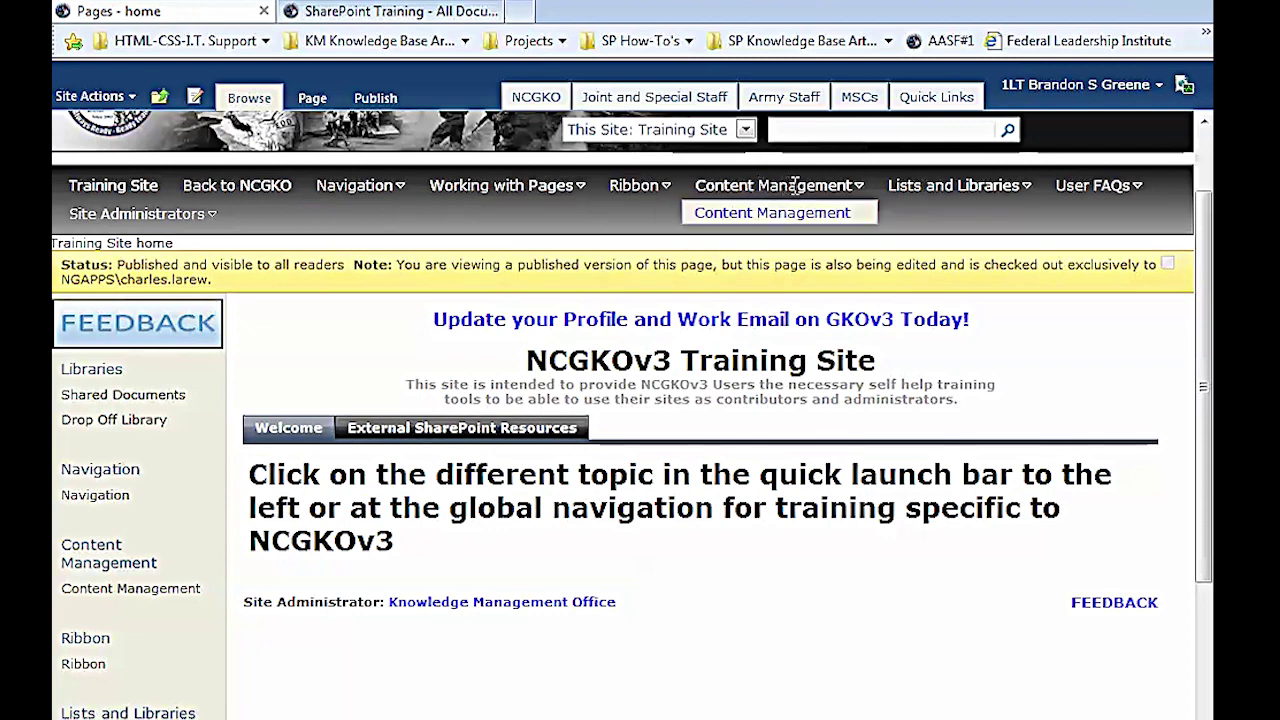
{"action": "mouse_move", "coordinate": [938, 177]}
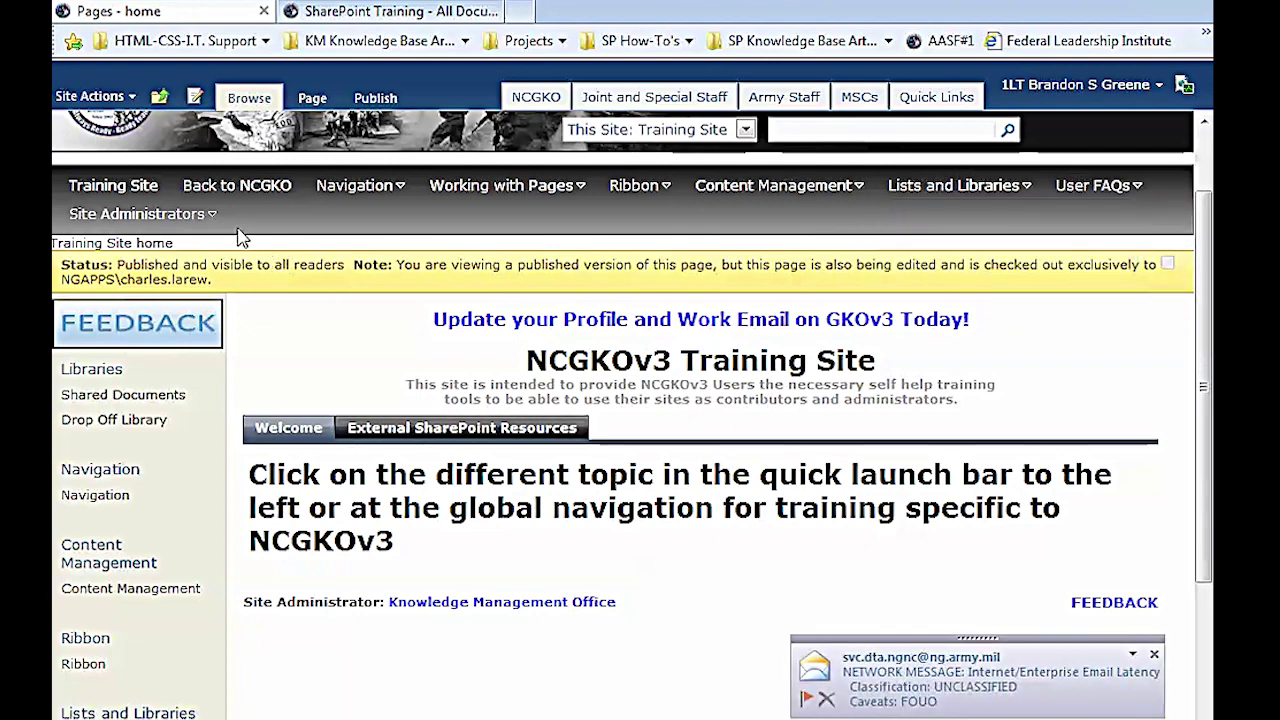
{"action": "mouse_move", "coordinate": [240, 224]}
{"action": "scroll", "coordinate": [262, 230], "scroll_direction": "down", "scroll_amount": 3}
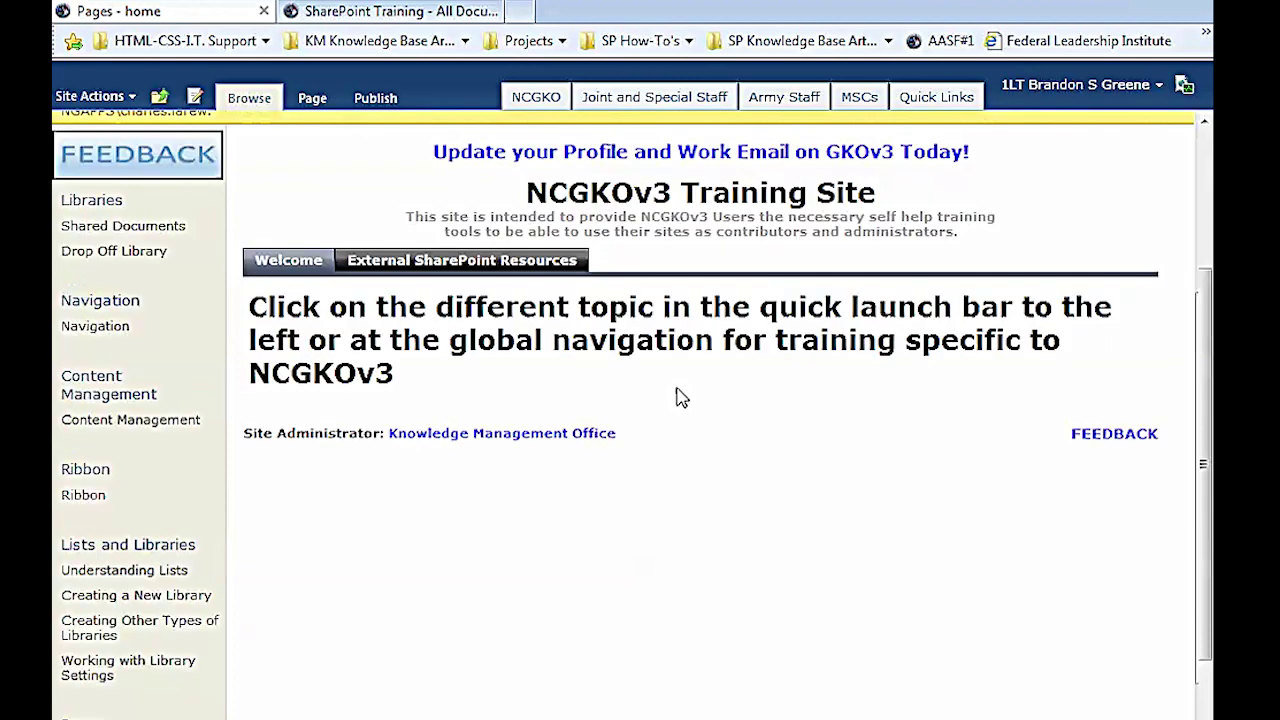
{"action": "scroll", "coordinate": [680, 397], "scroll_direction": "up", "scroll_amount": 4}
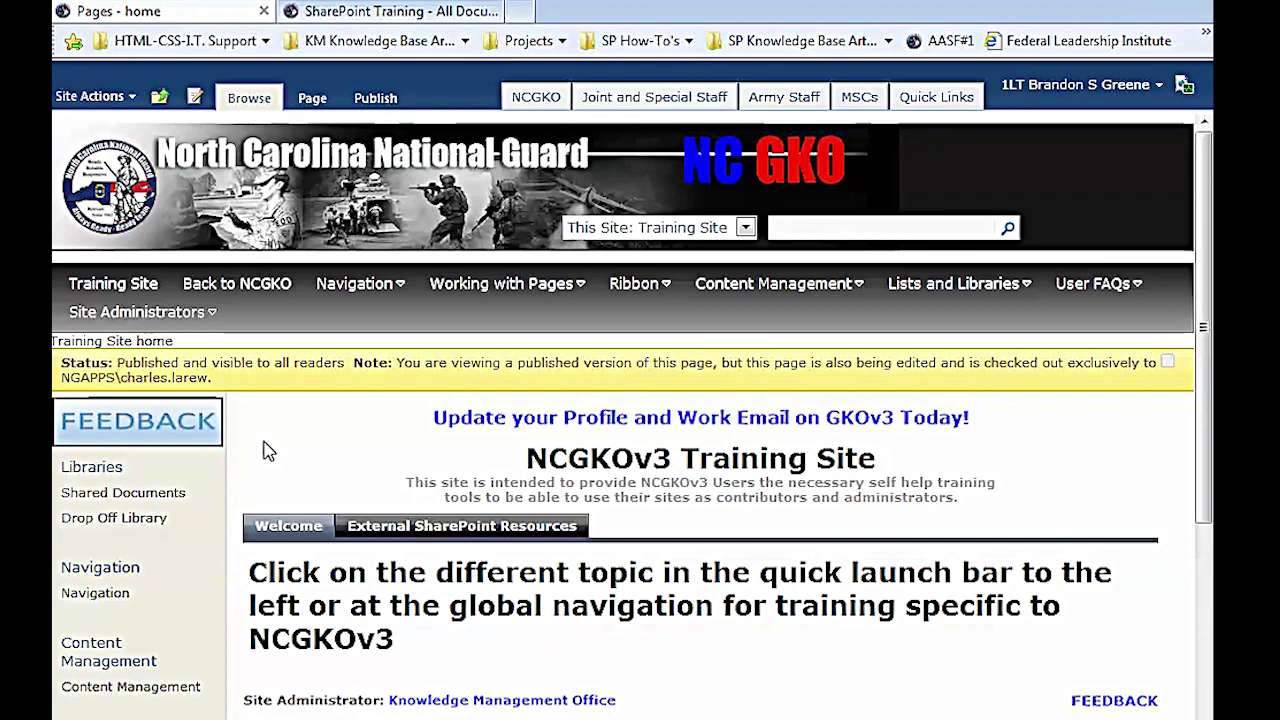
Step: Consult the "Create A Page" topic under Working with Pages and return through the training site home to the NCGKO home page
{"action": "mouse_move", "coordinate": [550, 280]}
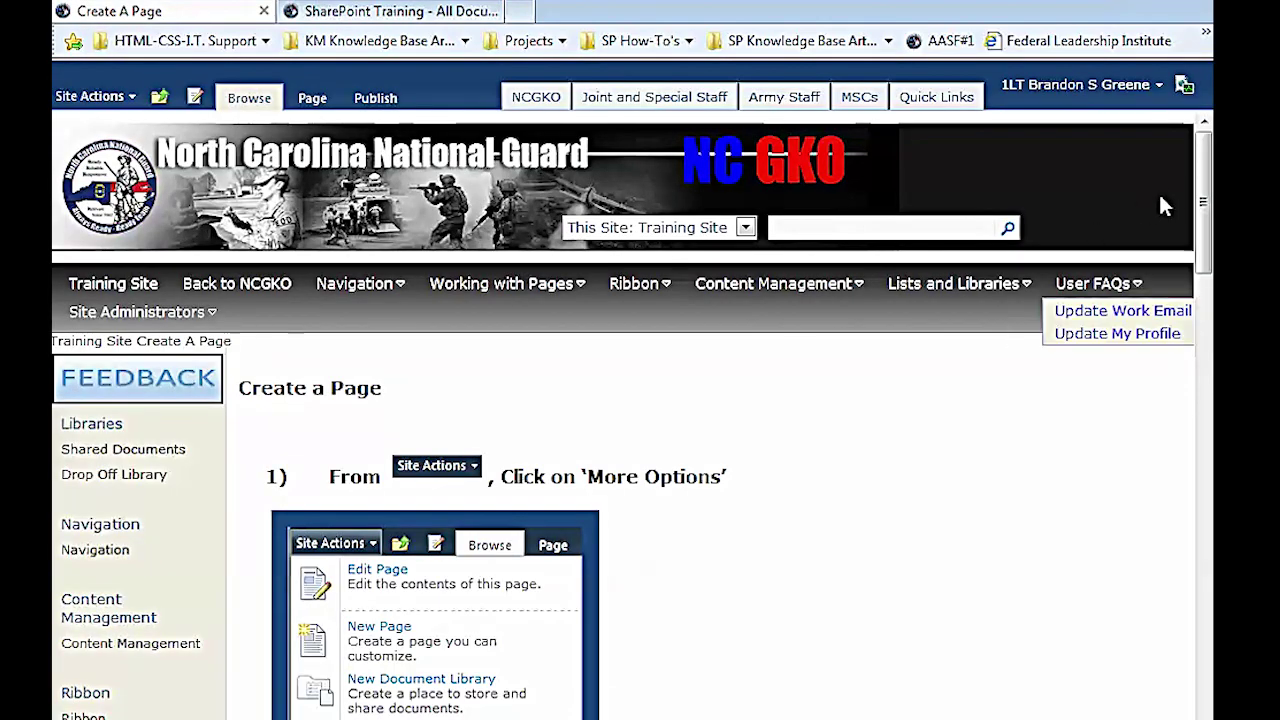
{"action": "left_click_drag", "start_coordinate": [1203, 202], "coordinate": [1200, 150]}
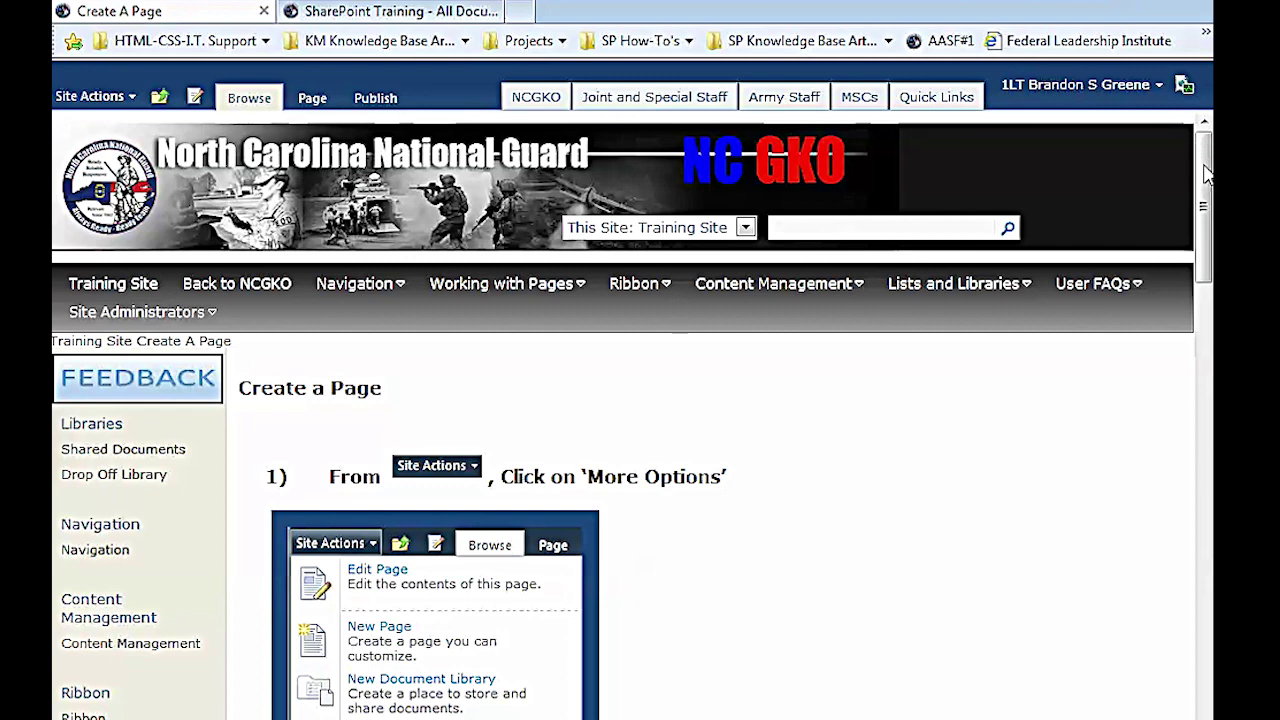
{"action": "mouse_move", "coordinate": [1207, 174]}
{"action": "left_mouse_down"}
{"action": "mouse_move", "coordinate": [1207, 190]}
{"action": "mouse_move", "coordinate": [1207, 174]}
{"action": "left_mouse_up"}
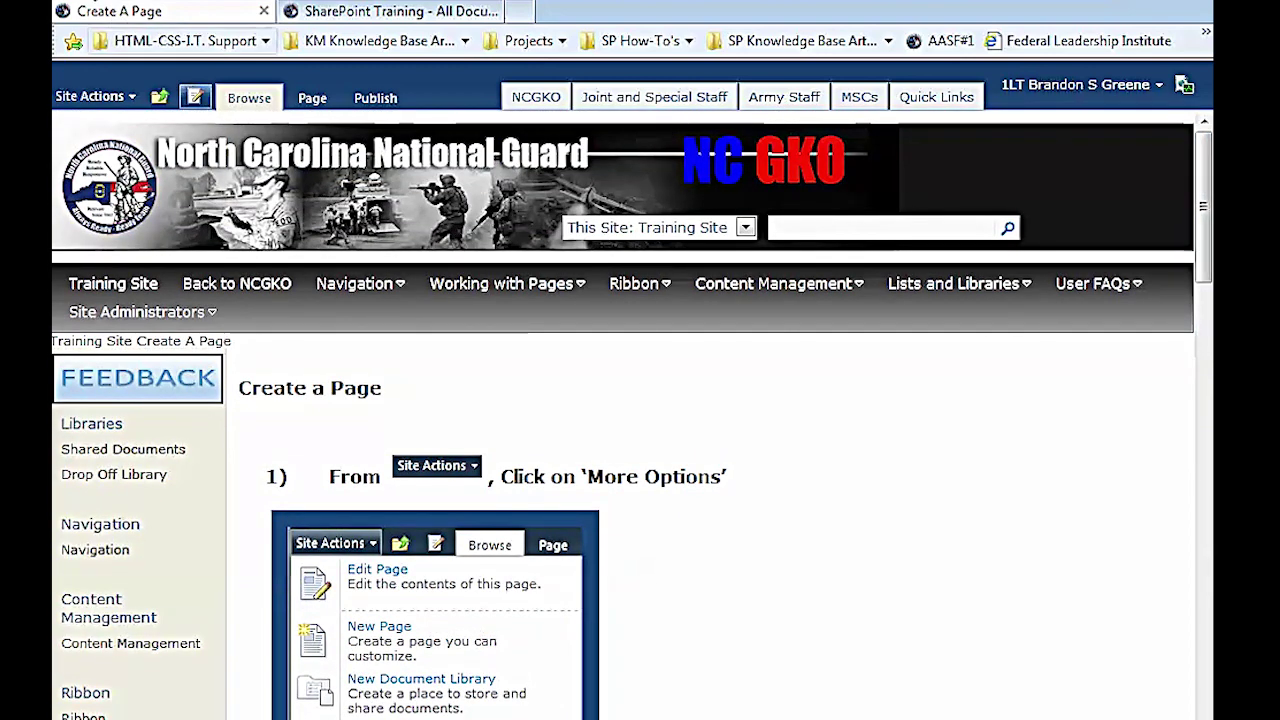
{"action": "left_click", "coordinate": [195, 96]}
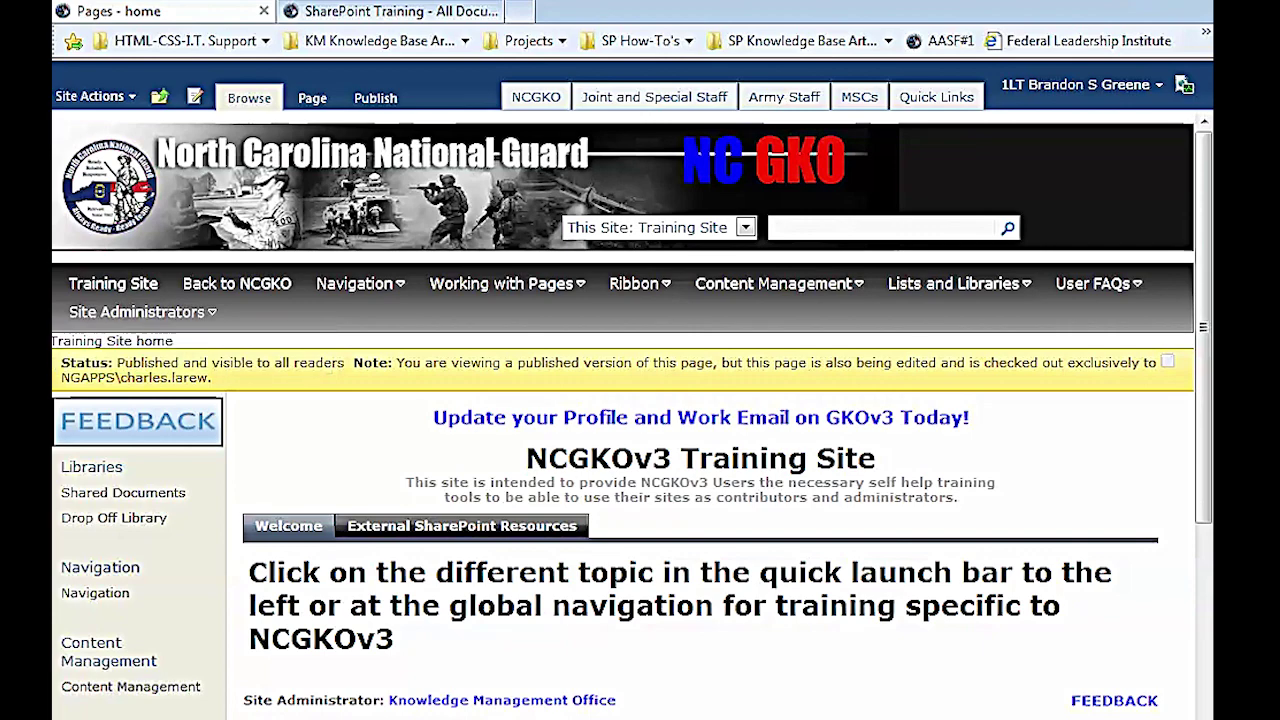
{"action": "left_click", "coordinate": [237, 283]}
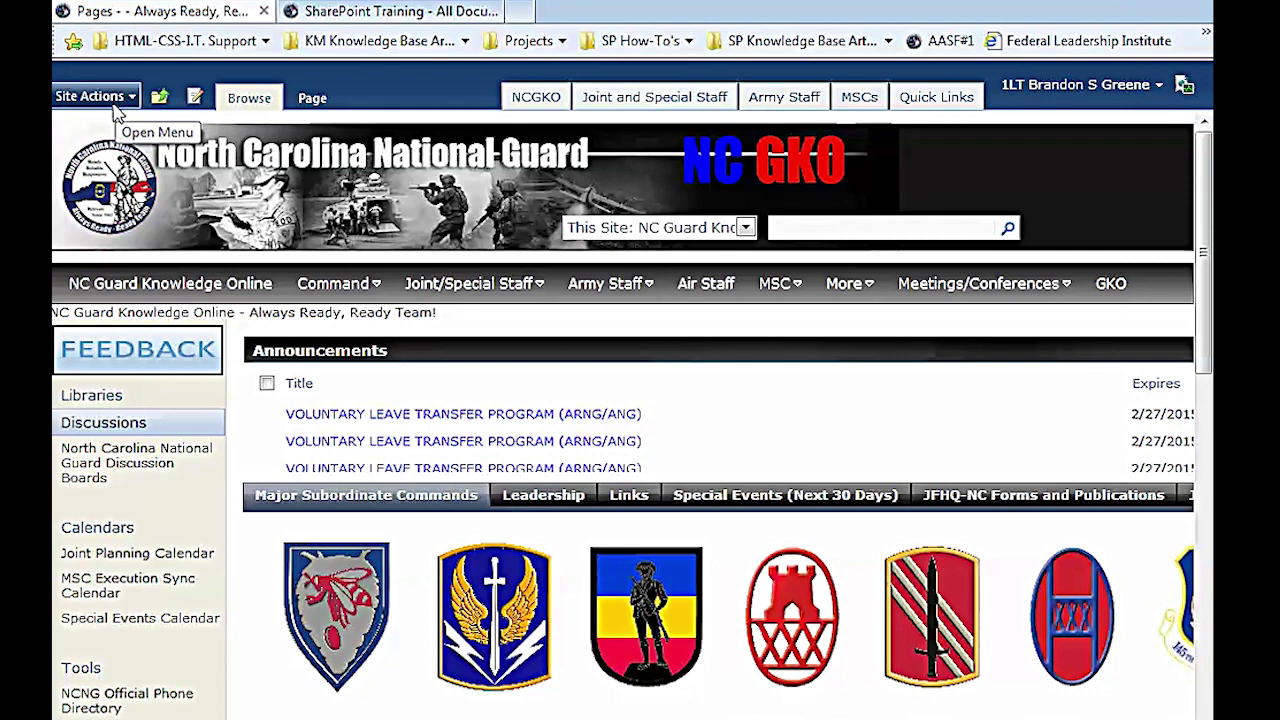
Step: Examine the Site Actions options and the Page ribbon commands available on the NCGKO home page
{"action": "left_click", "coordinate": [114, 104]}
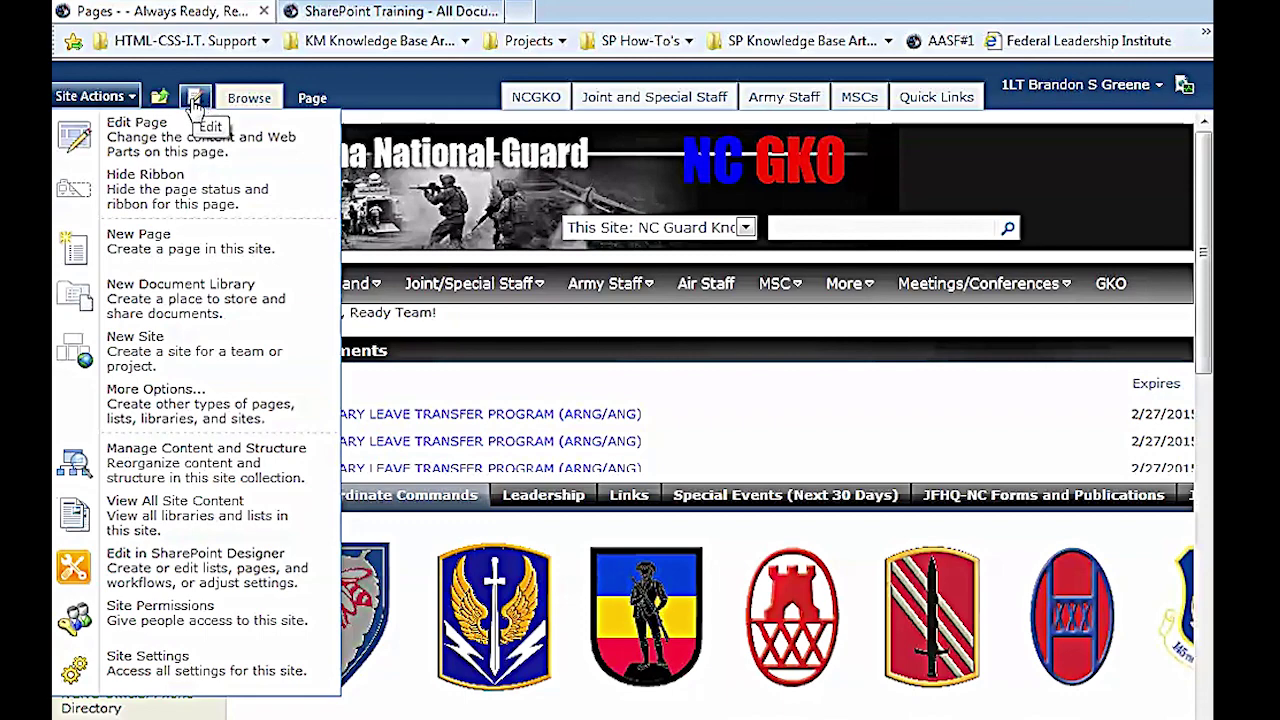
{"action": "left_click", "coordinate": [310, 98]}
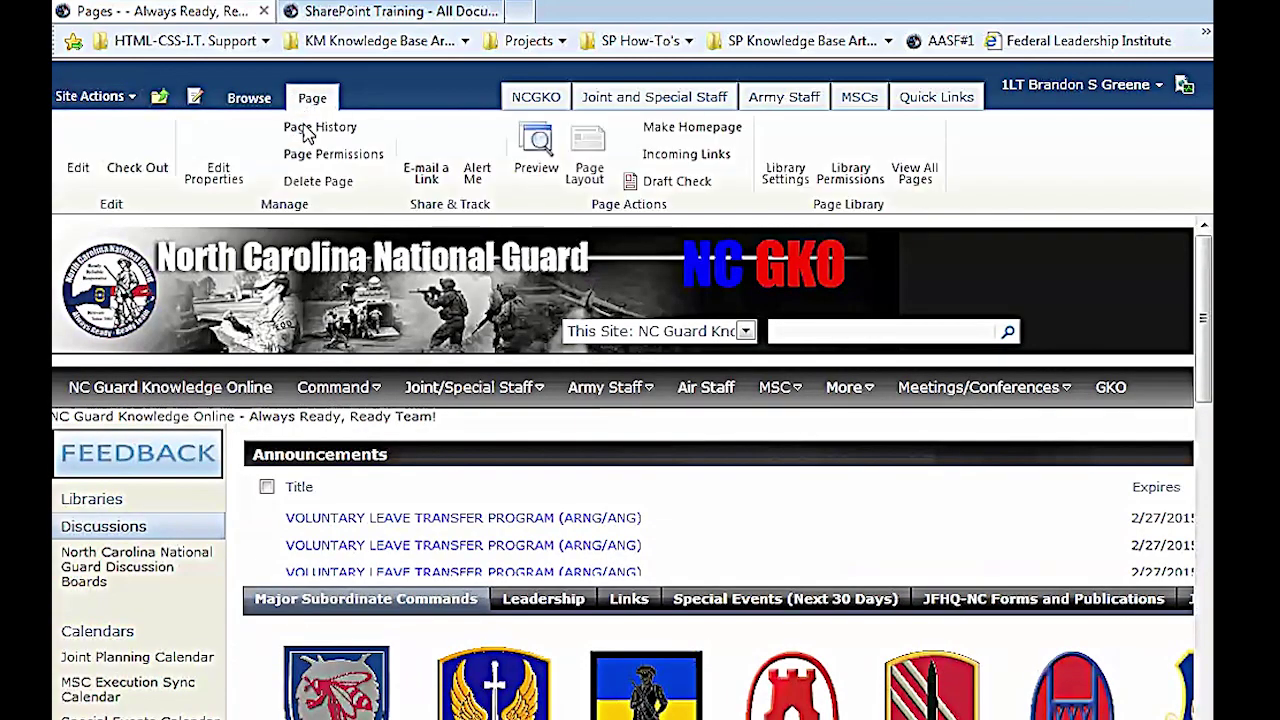
{"action": "mouse_move", "coordinate": [338, 387]}
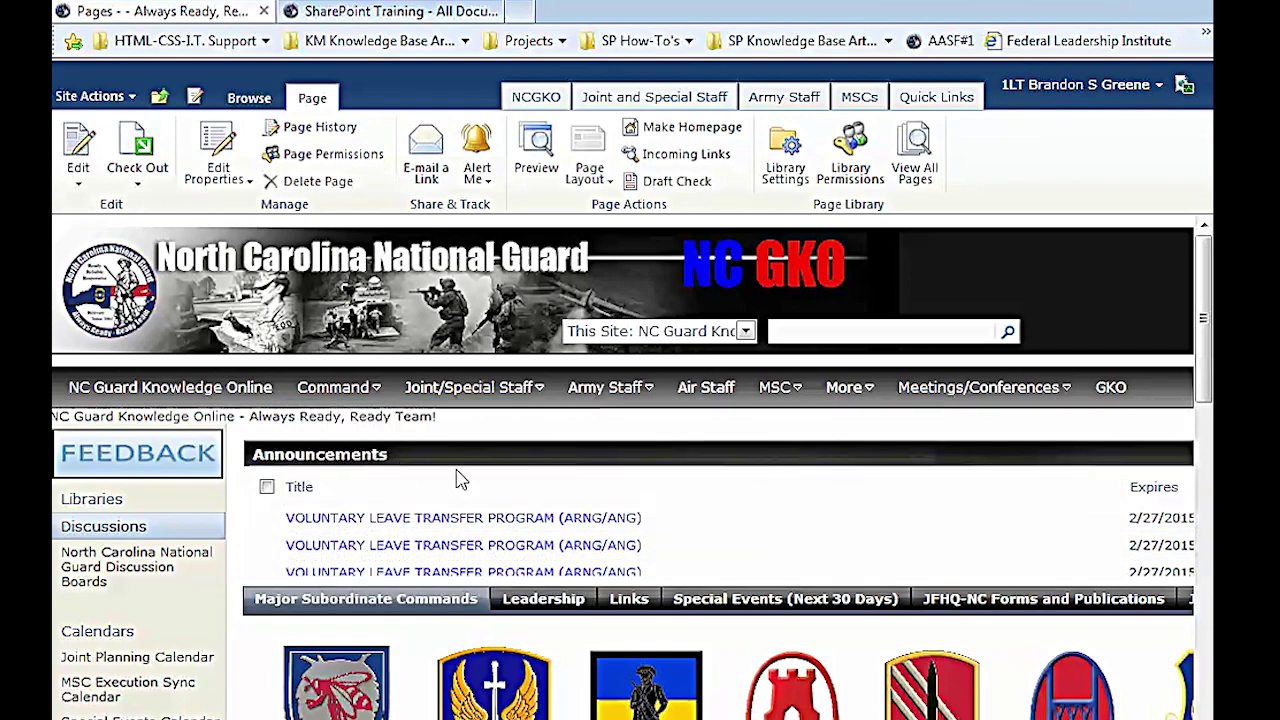
{"action": "mouse_move", "coordinate": [1005, 382]}
Step: Select the first announcement, examine its Items and List ribbon commands, and return the page to Browse mode
{"action": "scroll", "coordinate": [1197, 296], "scroll_direction": "down", "scroll_amount": 2}
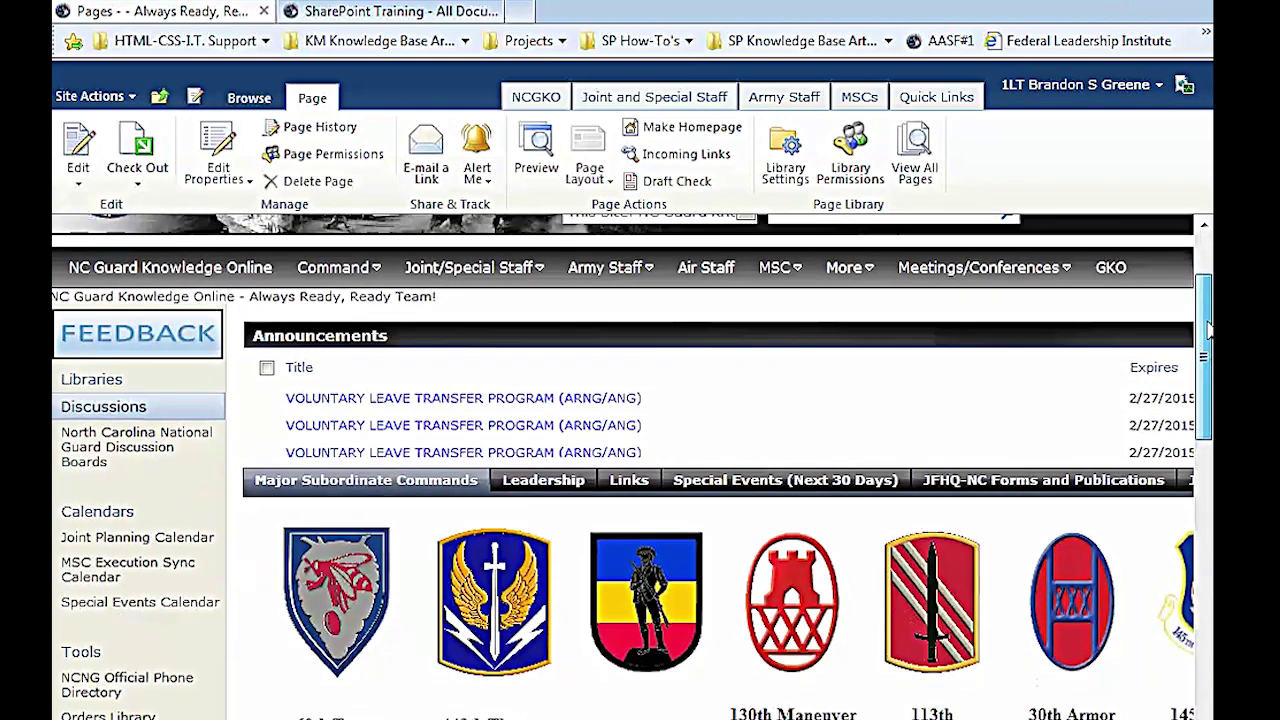
{"action": "left_click", "coordinate": [266, 399]}
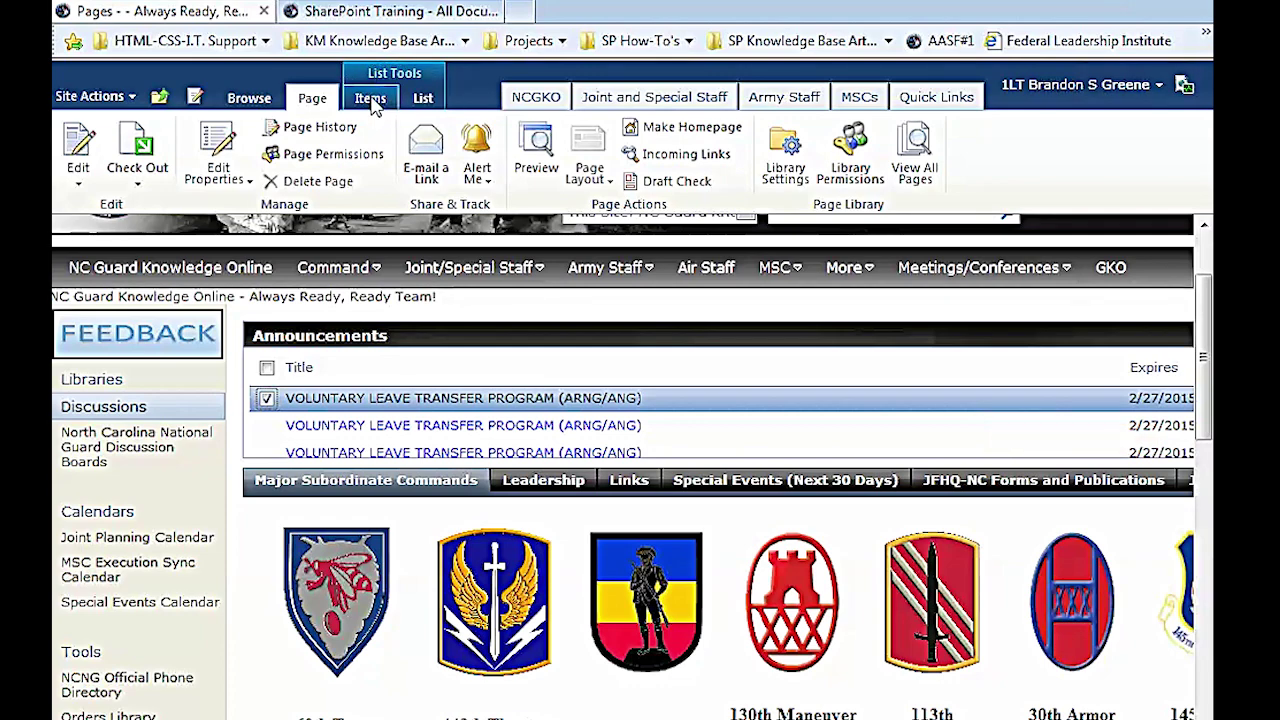
{"action": "left_click", "coordinate": [370, 97]}
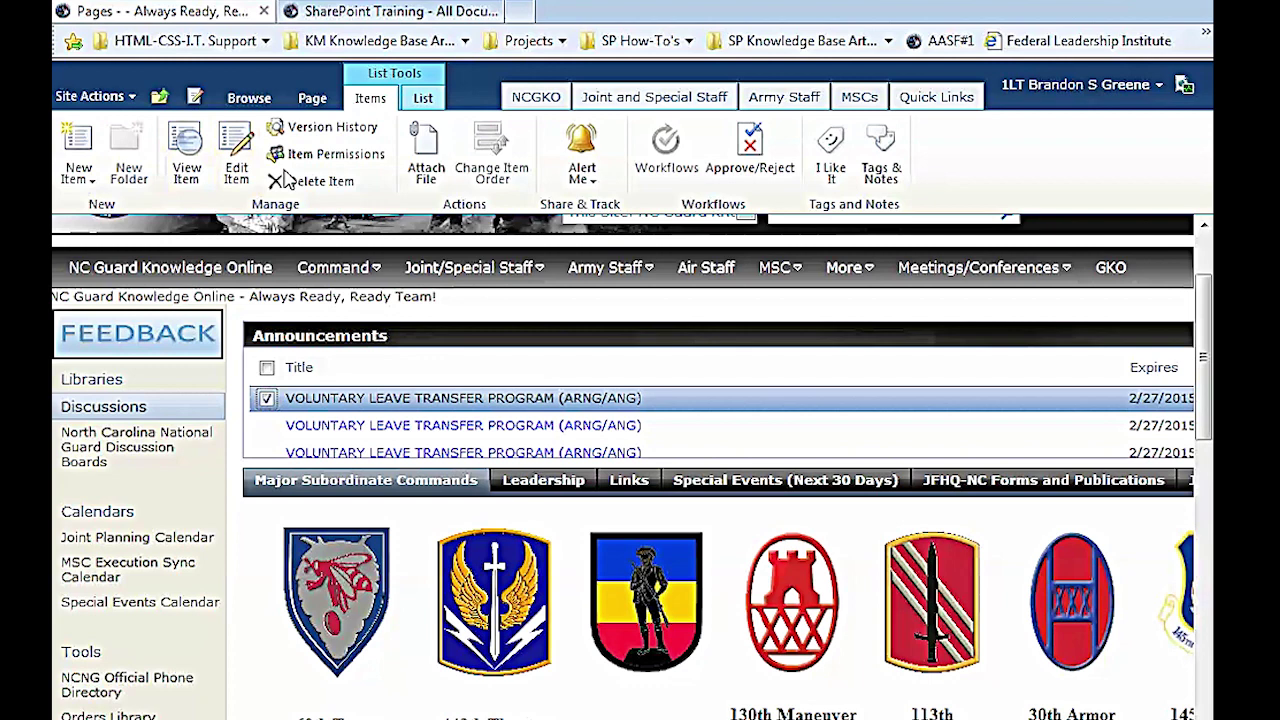
{"action": "left_click", "coordinate": [423, 97]}
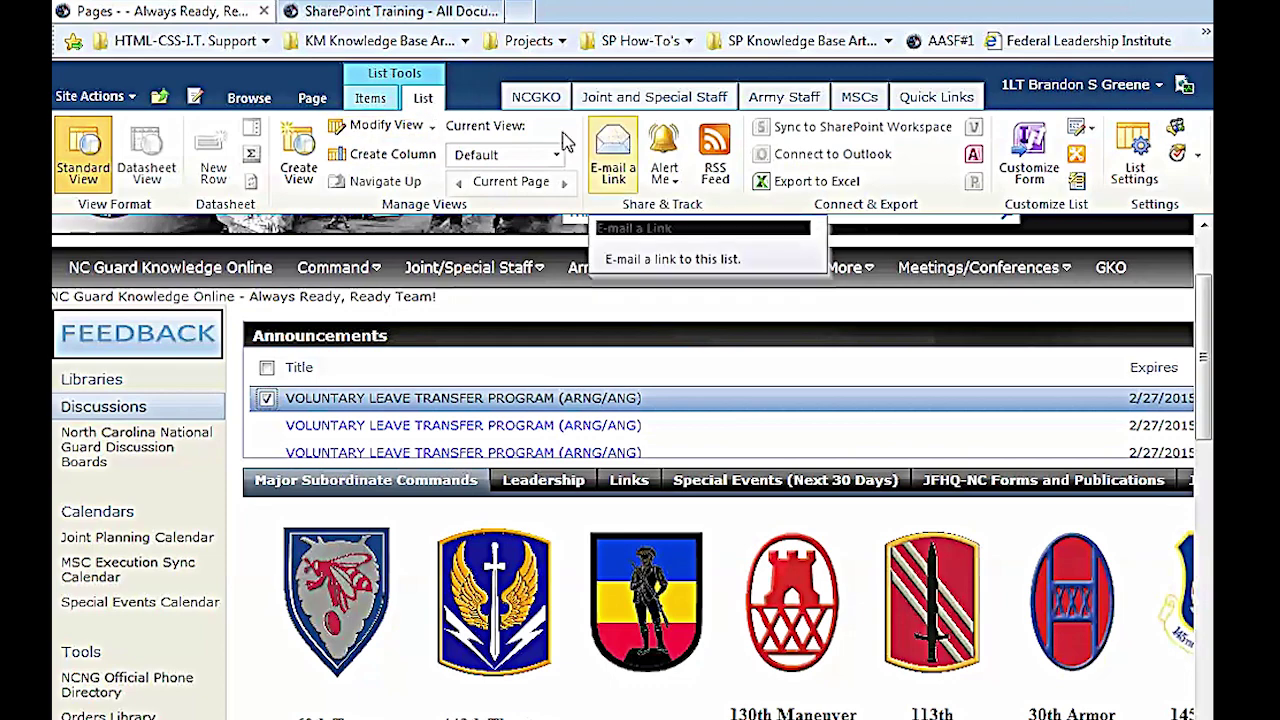
{"action": "left_click", "coordinate": [312, 97]}
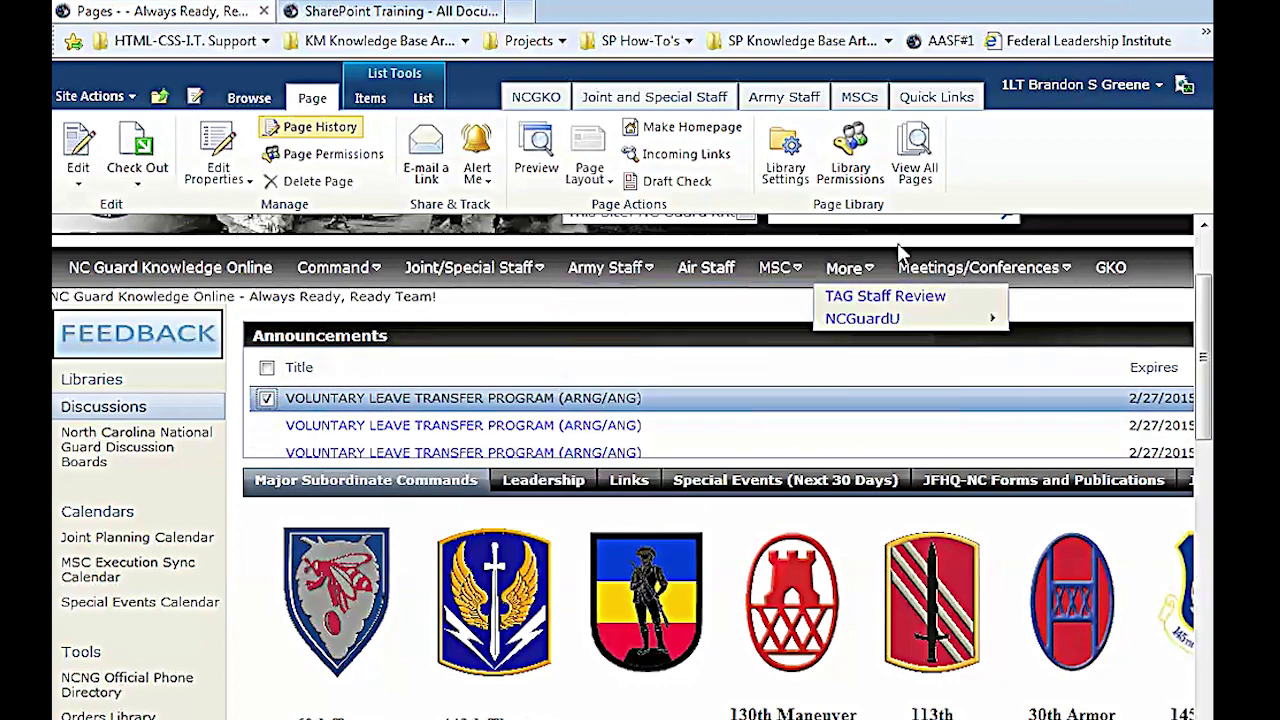
{"action": "left_click", "coordinate": [249, 98]}
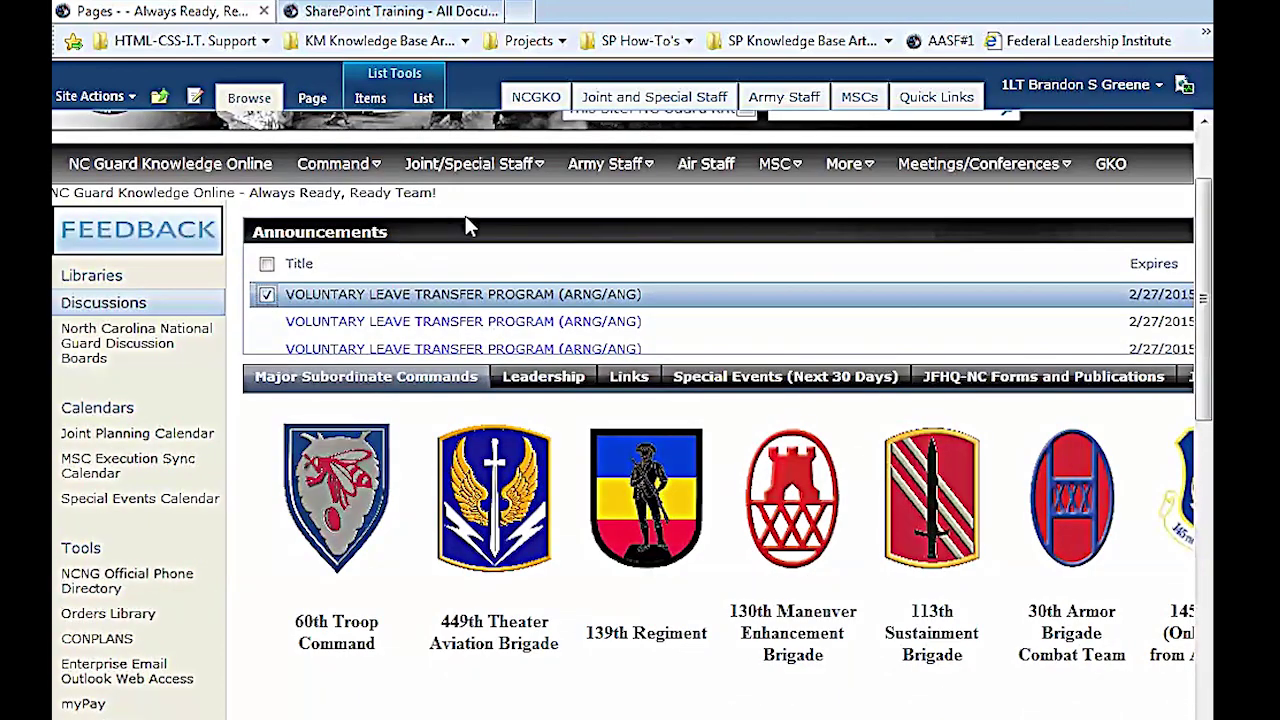
Step: Check the home page's location with Navigate Up and reload the NC Guard Knowledge Online home page
{"action": "scroll", "coordinate": [468, 218], "scroll_direction": "up", "scroll_amount": 3}
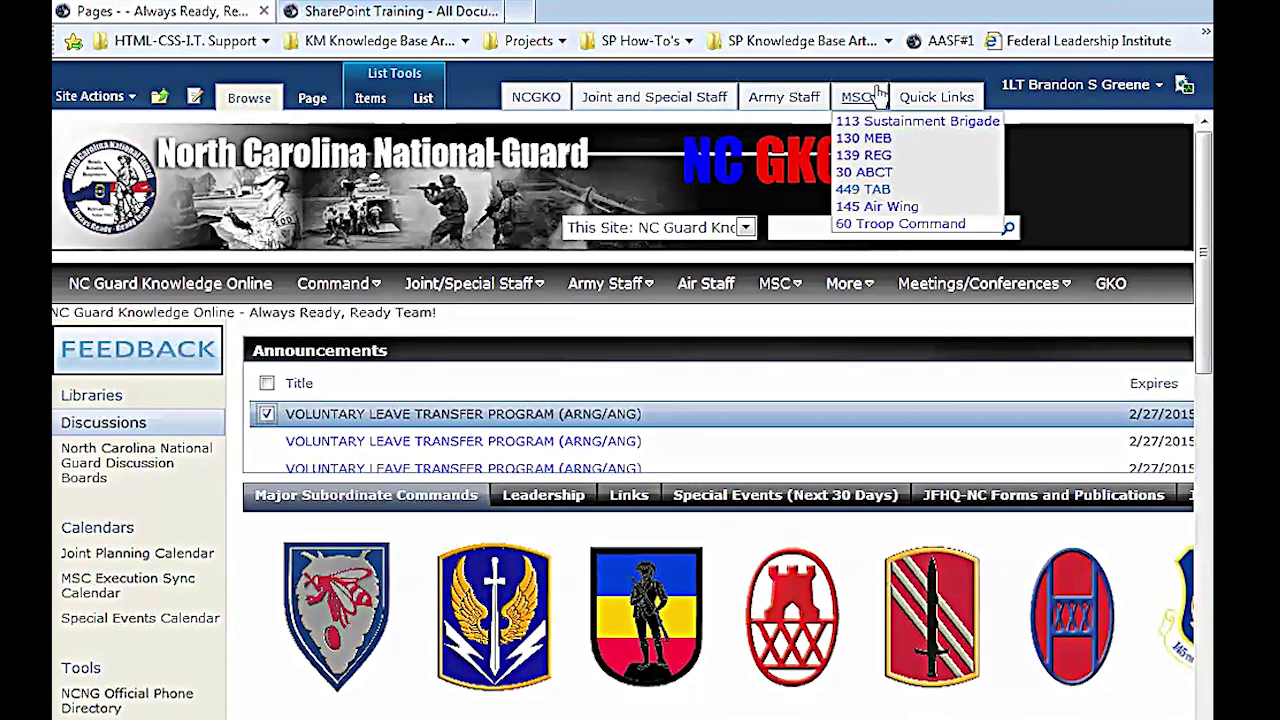
{"action": "mouse_move", "coordinate": [910, 100]}
{"action": "left_click", "coordinate": [160, 98]}
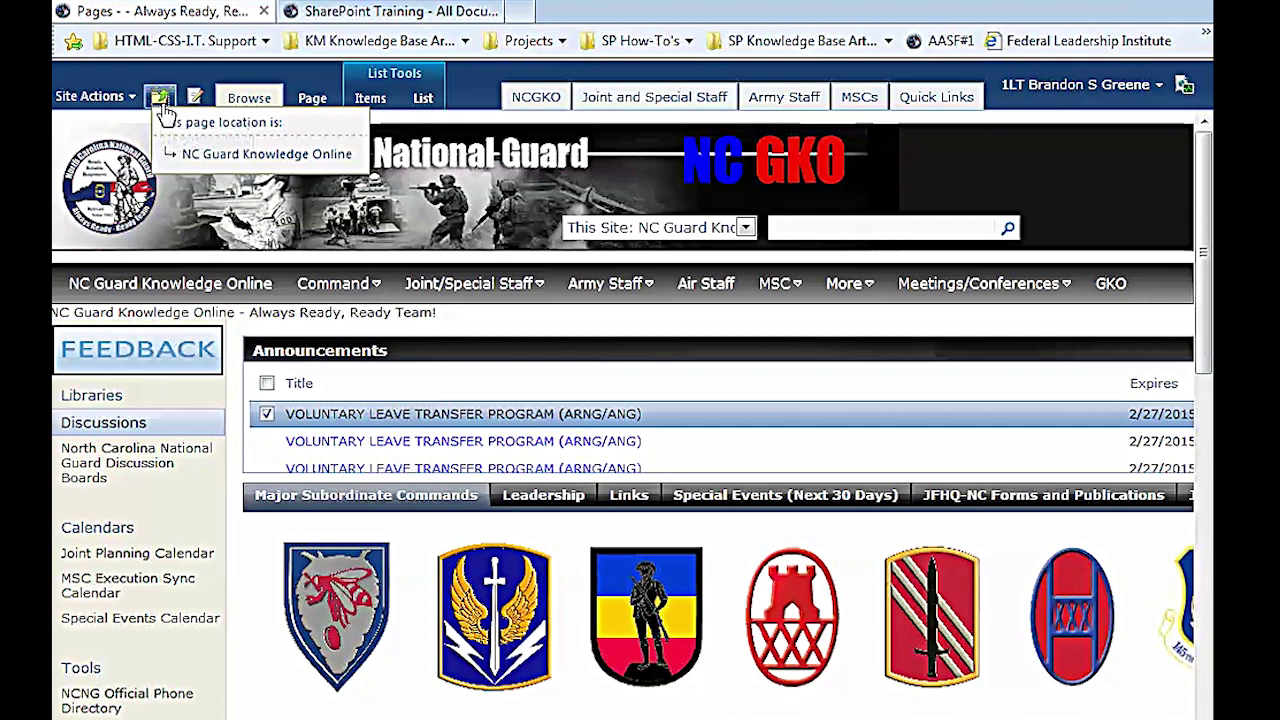
{"action": "left_click", "coordinate": [160, 98]}
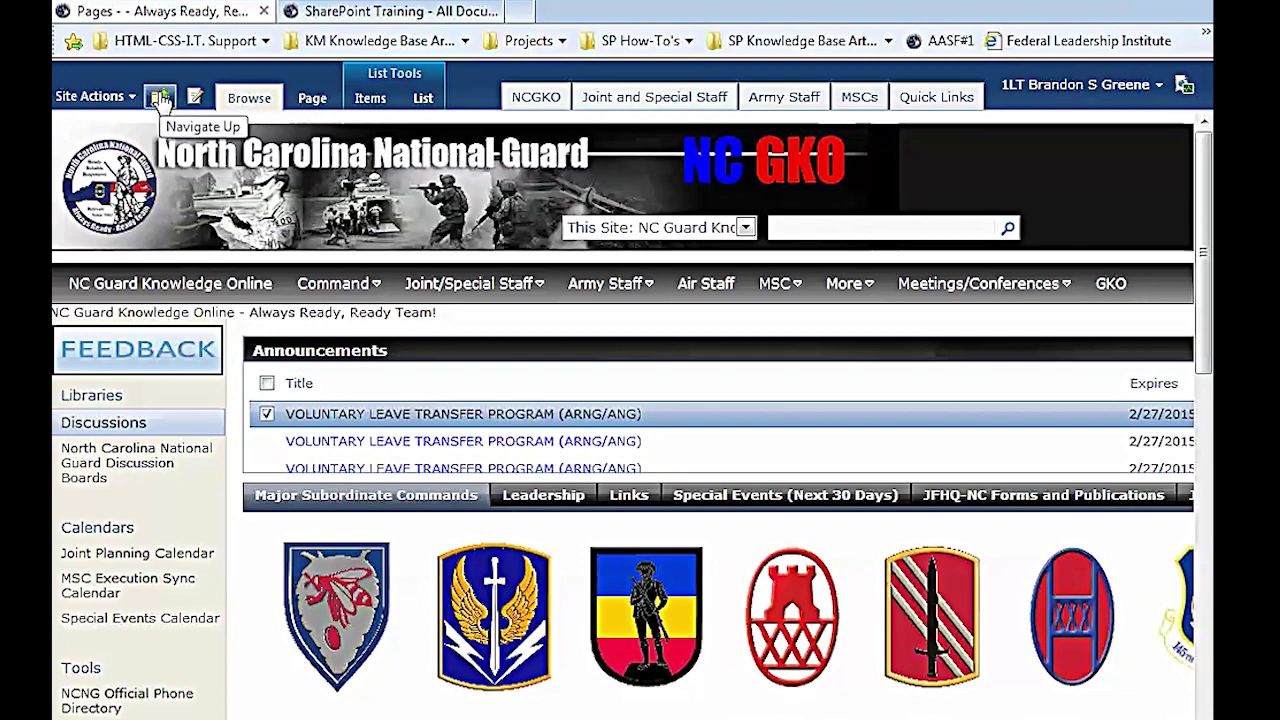
{"action": "left_click", "coordinate": [160, 98]}
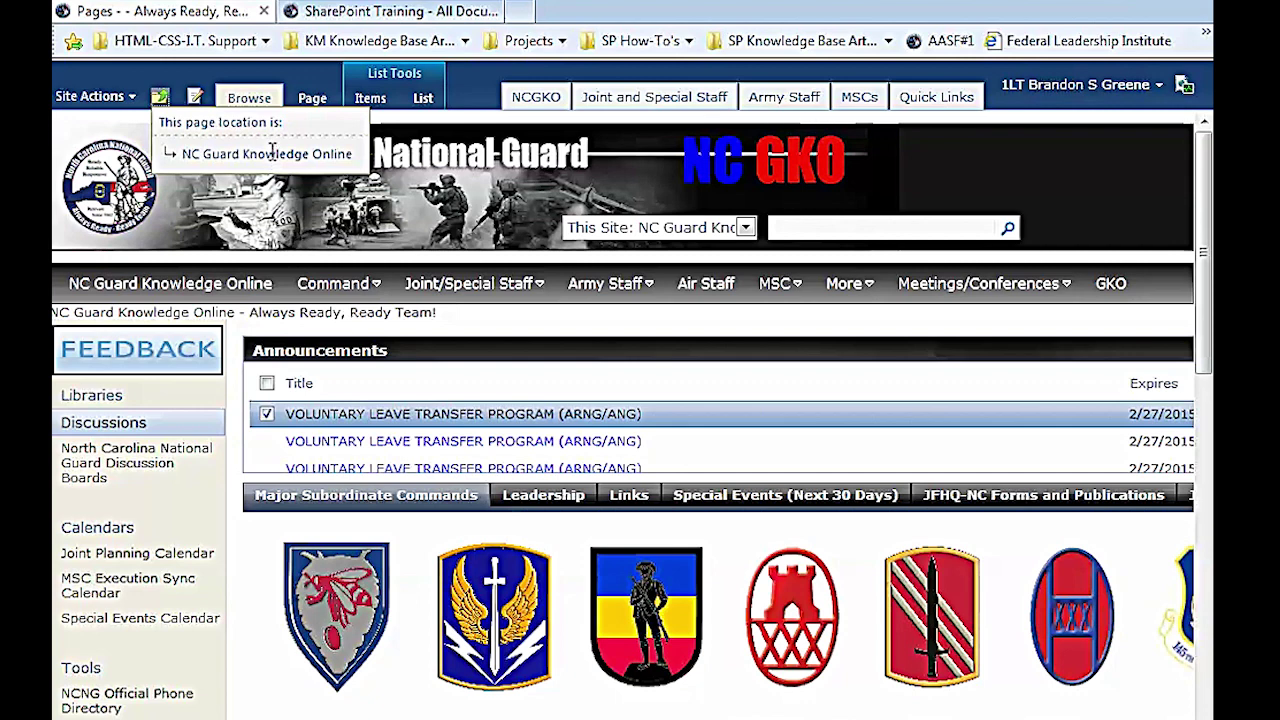
{"action": "left_click", "coordinate": [608, 76]}
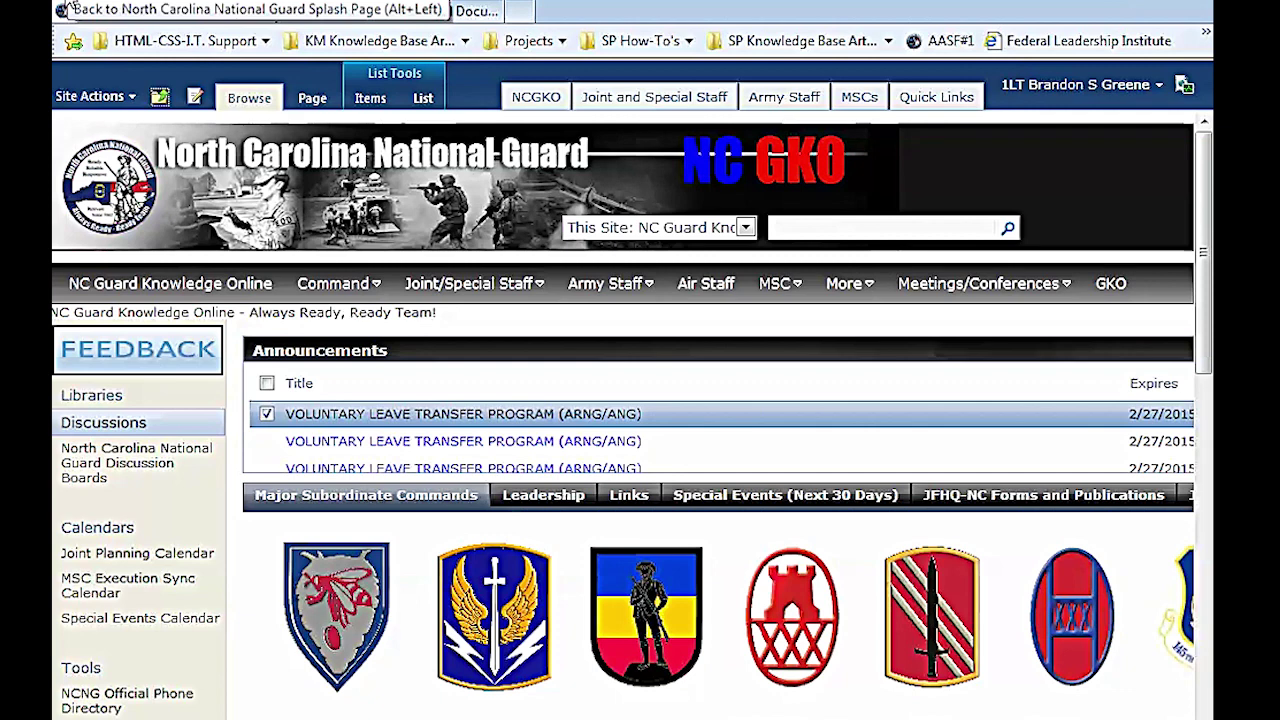
{"action": "left_click", "coordinate": [160, 96]}
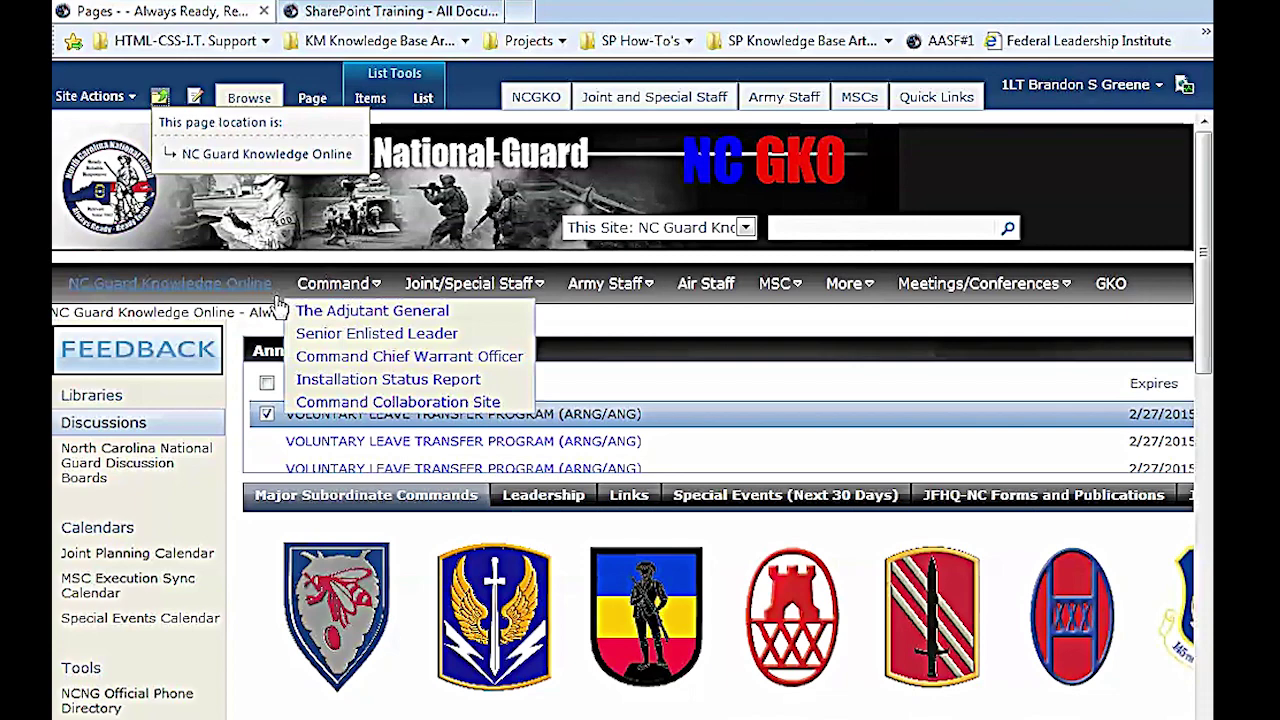
{"action": "left_click", "coordinate": [291, 310]}
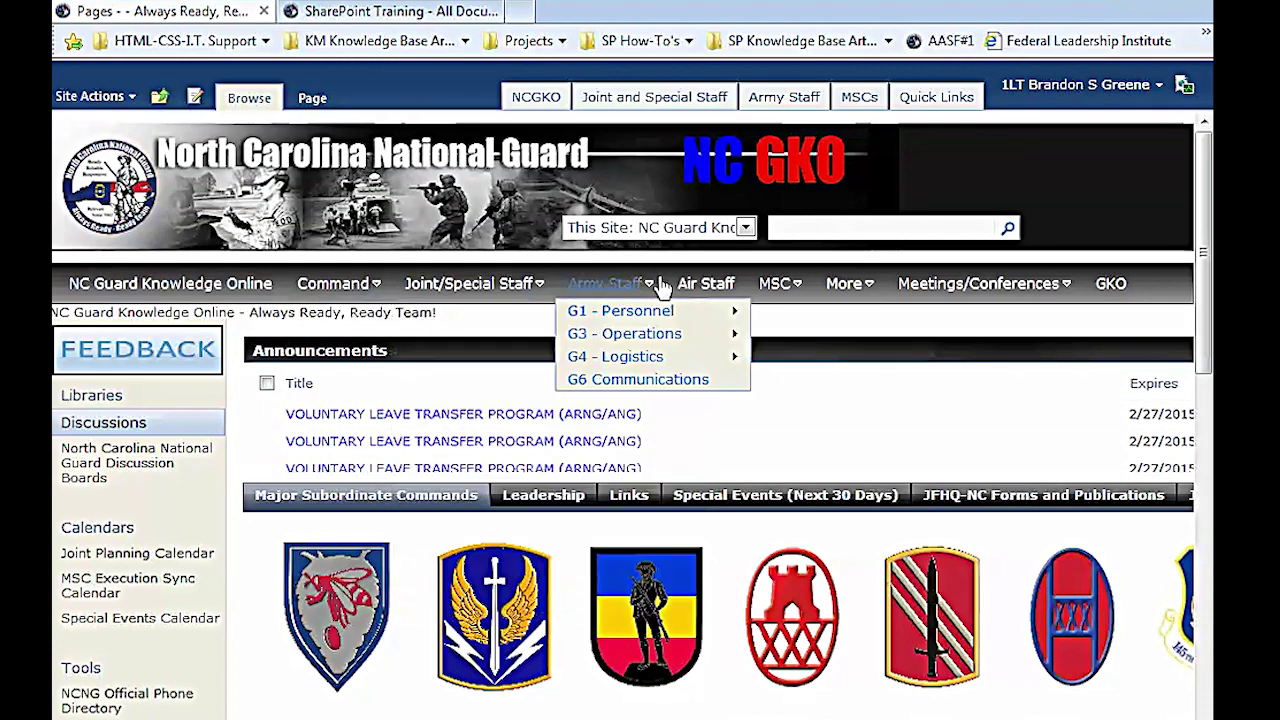
Step: Examine the main site navigation's submenus, including More, Meetings/Conferences and Joint/Special Staff
{"action": "mouse_move", "coordinate": [826, 290]}
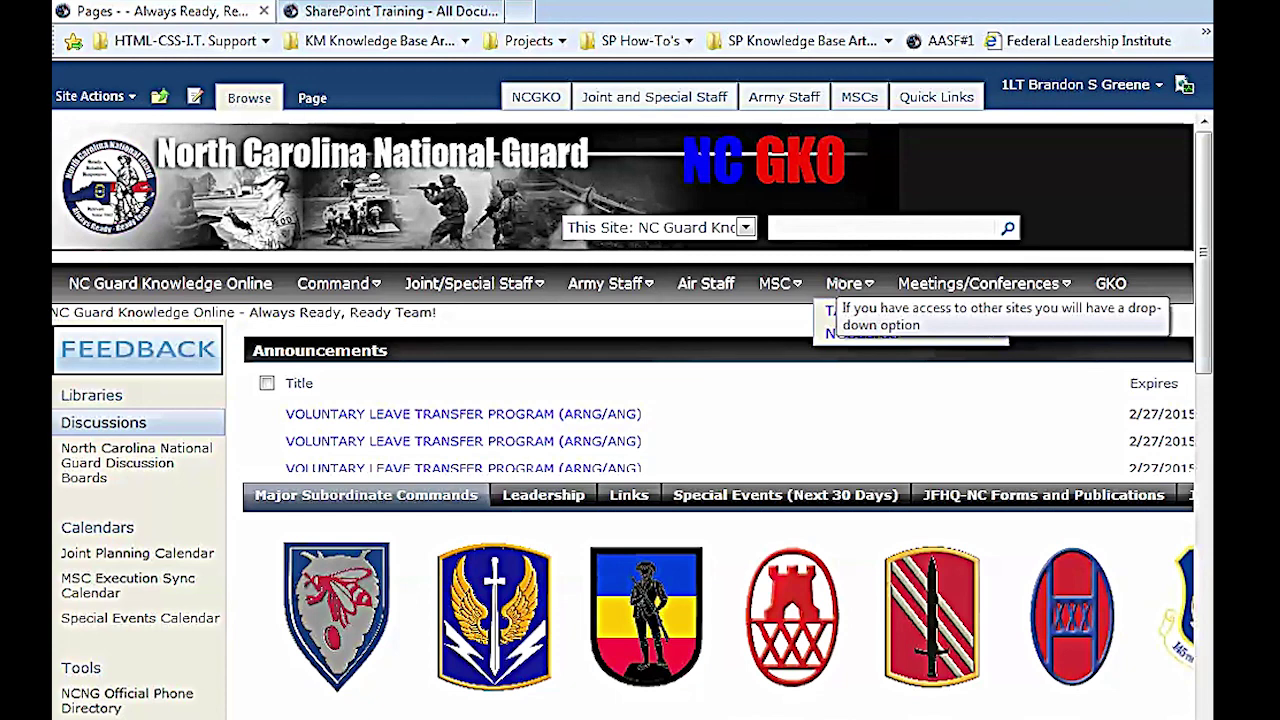
{"action": "mouse_move", "coordinate": [978, 300]}
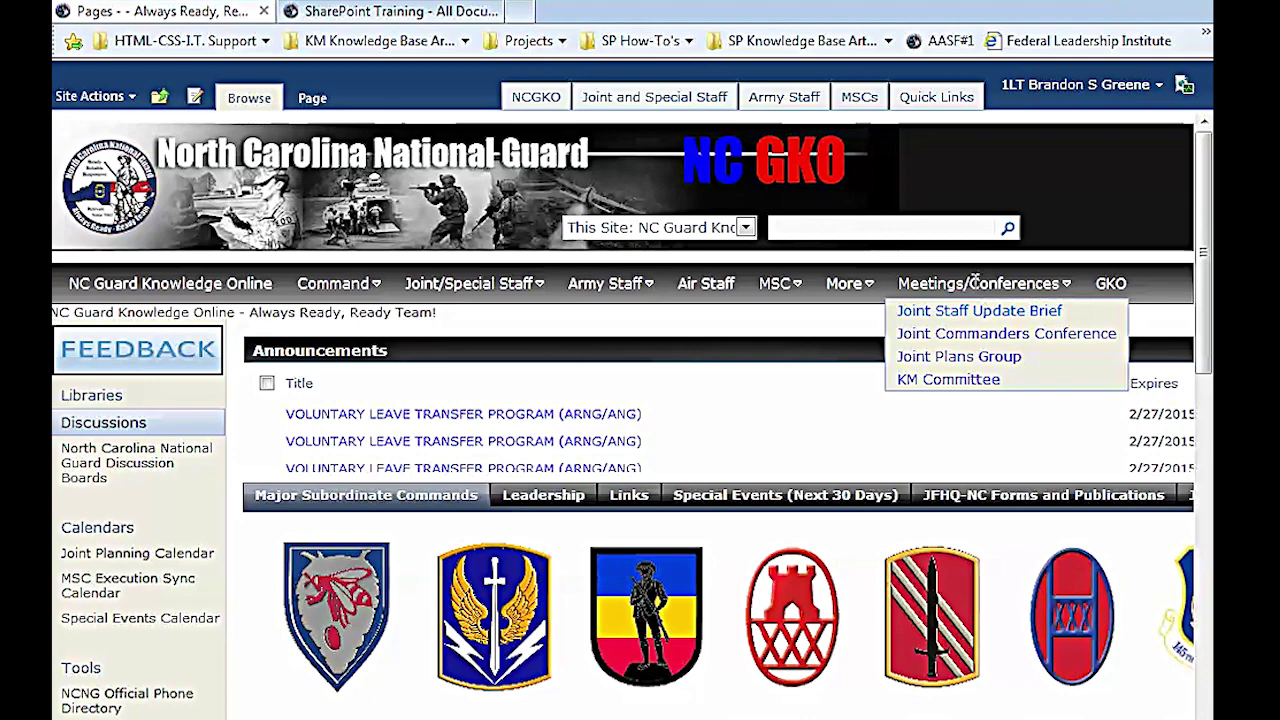
{"action": "mouse_move", "coordinate": [553, 293]}
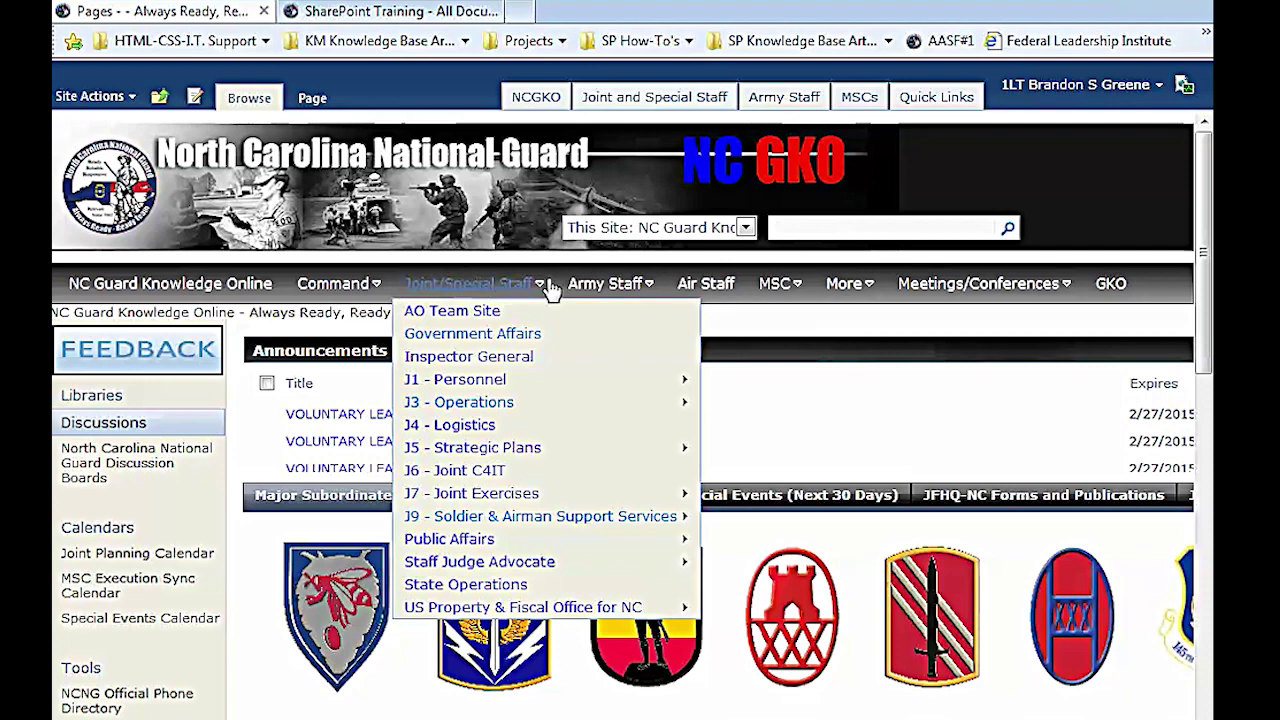
{"action": "mouse_move", "coordinate": [1066, 286]}
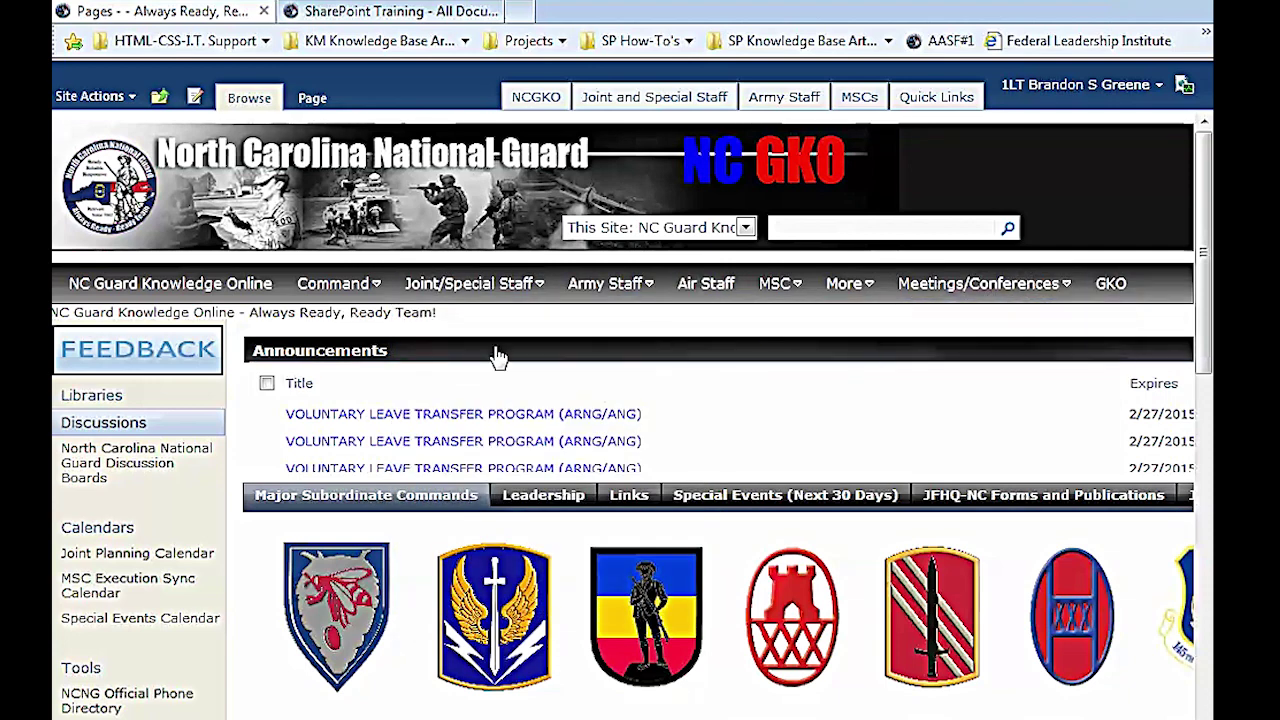
Step: Examine the home page's quick launch links, from Libraries and Calendars down to Admin Tools and TEST ITEMS
{"action": "scroll", "coordinate": [228, 375], "scroll_direction": "down", "scroll_amount": 2}
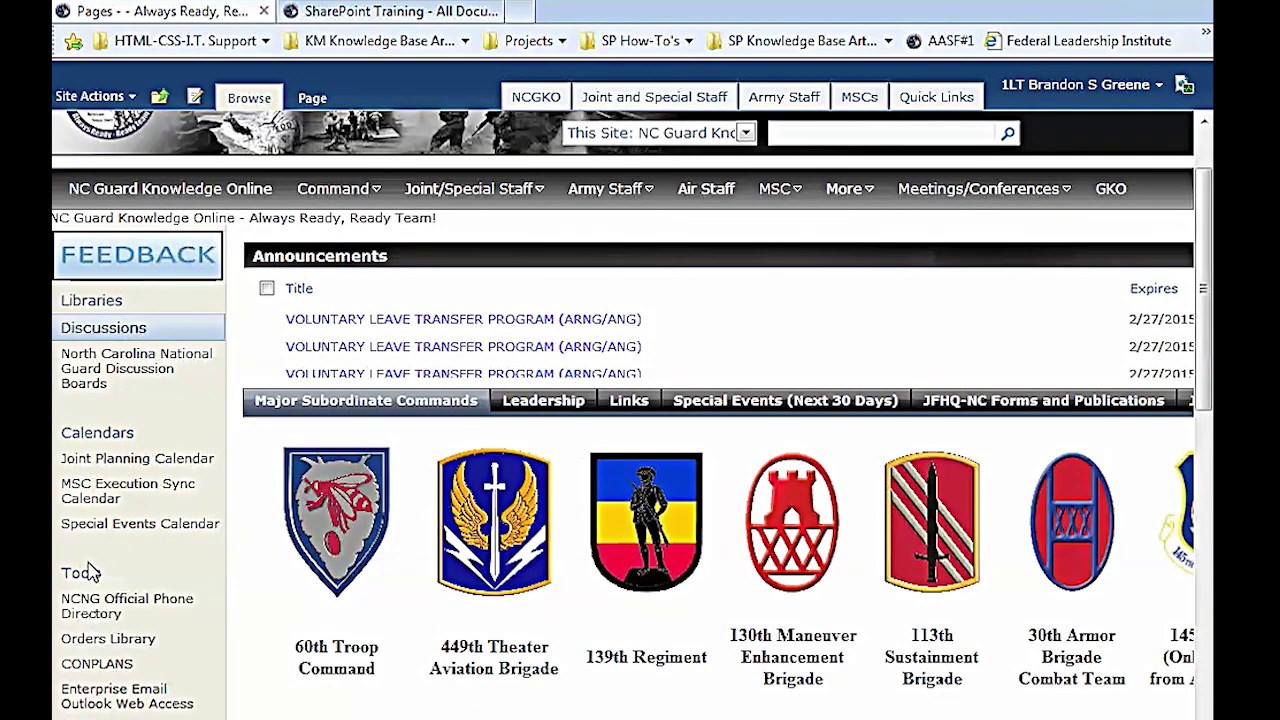
{"action": "scroll", "coordinate": [95, 565], "scroll_direction": "down", "scroll_amount": 2}
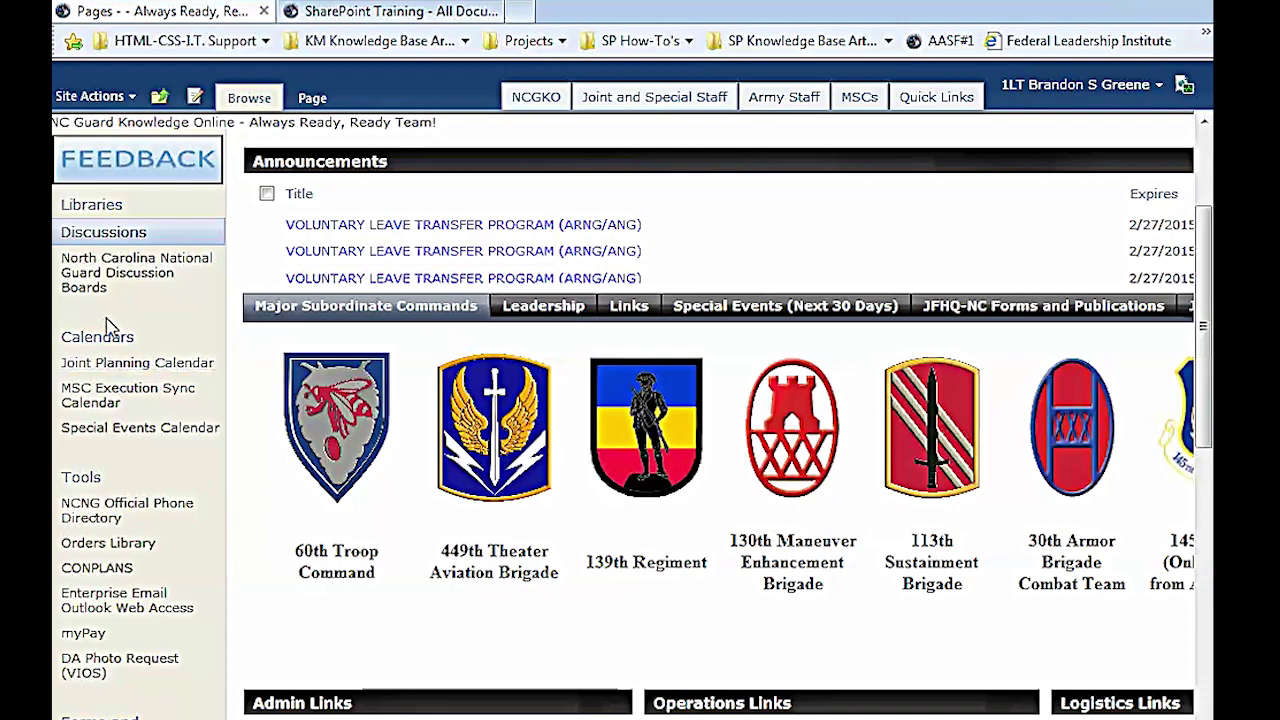
{"action": "scroll", "coordinate": [134, 610], "scroll_direction": "down", "scroll_amount": 4}
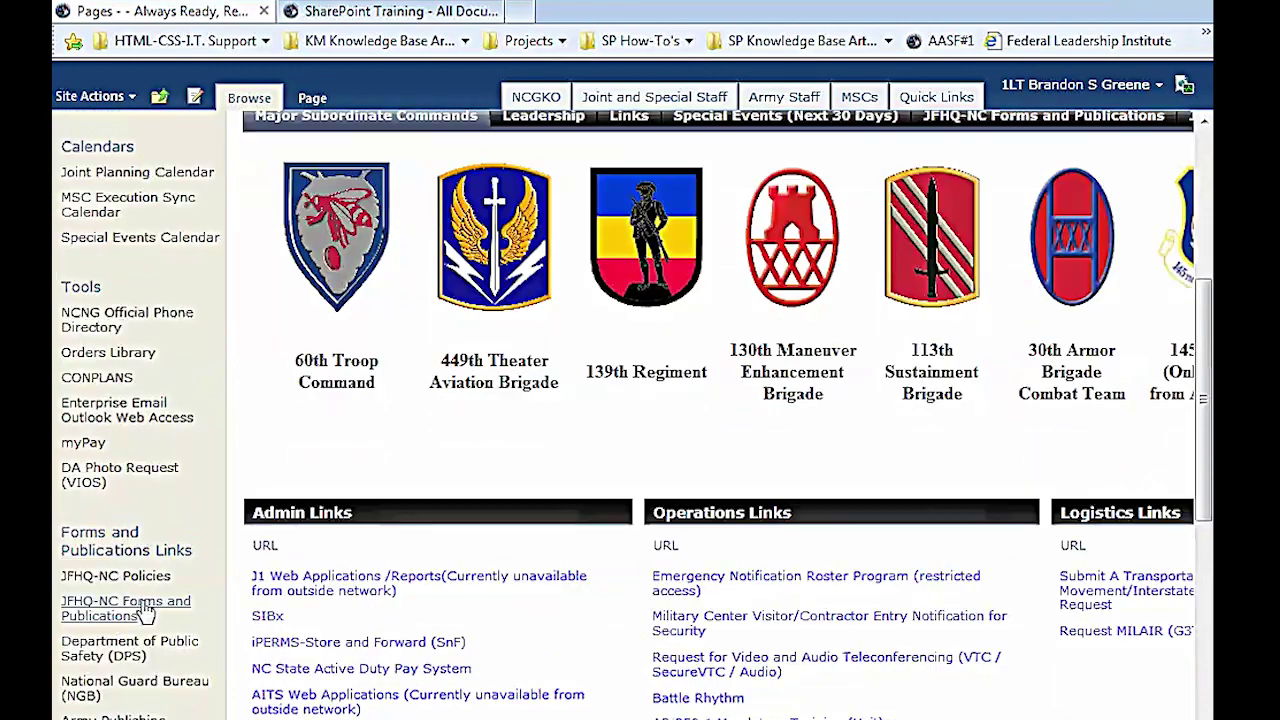
{"action": "scroll", "coordinate": [152, 611], "scroll_direction": "down", "scroll_amount": 4}
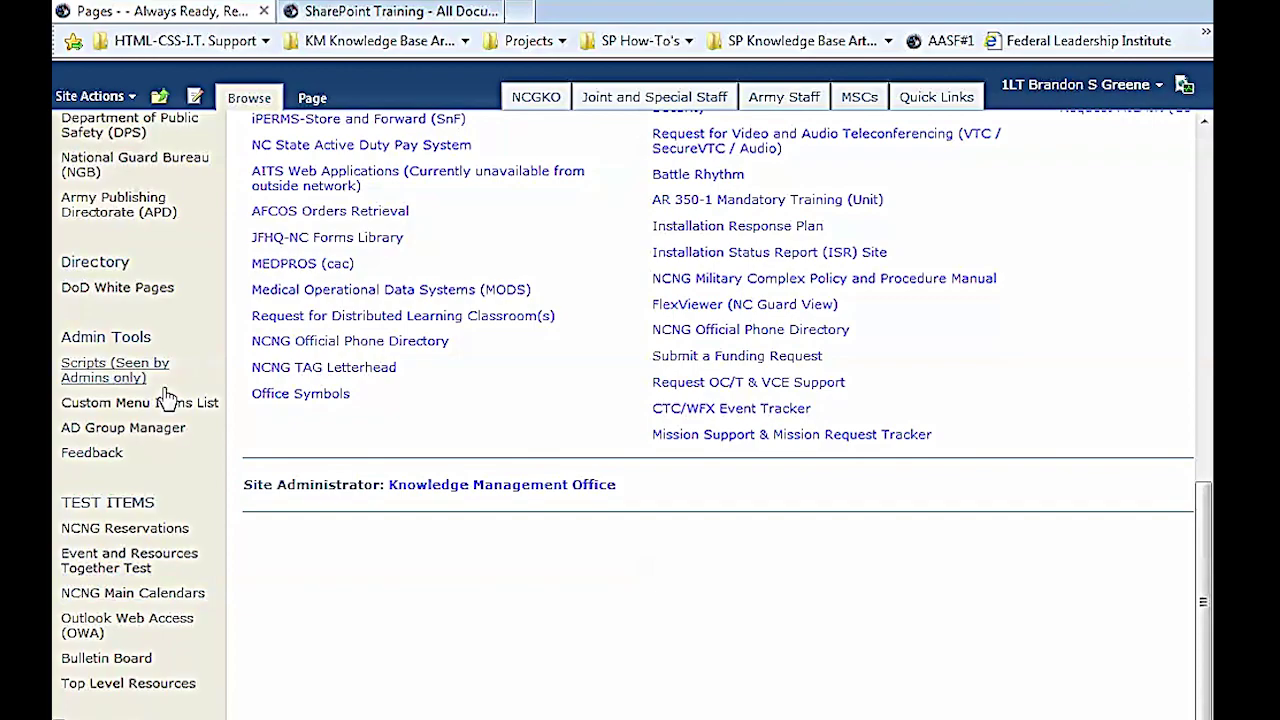
{"action": "scroll", "coordinate": [165, 390], "scroll_direction": "up", "scroll_amount": 10}
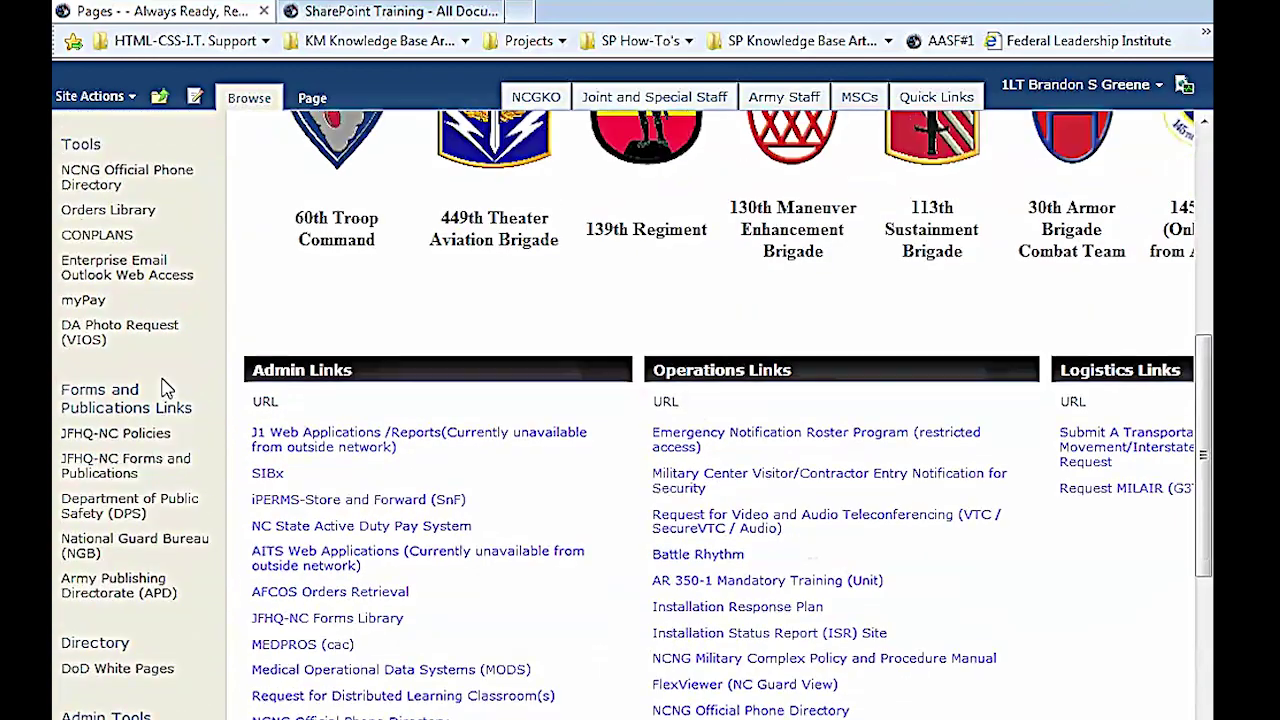
{"action": "scroll", "coordinate": [163, 376], "scroll_direction": "up", "scroll_amount": 1}
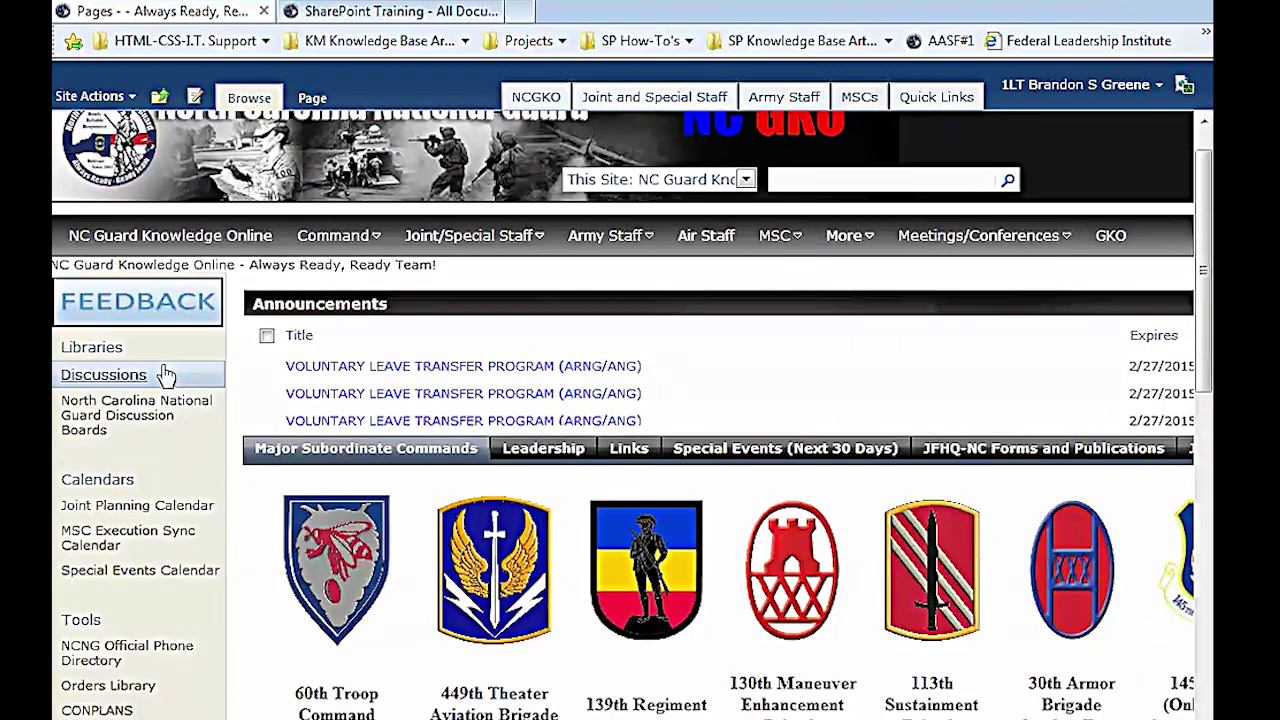
Step: Examine the Leadership, Links, and JFHQ-NC Forms and Publications sections of the home page's tabbed content area
{"action": "scroll", "coordinate": [175, 388], "scroll_direction": "down", "scroll_amount": 2}
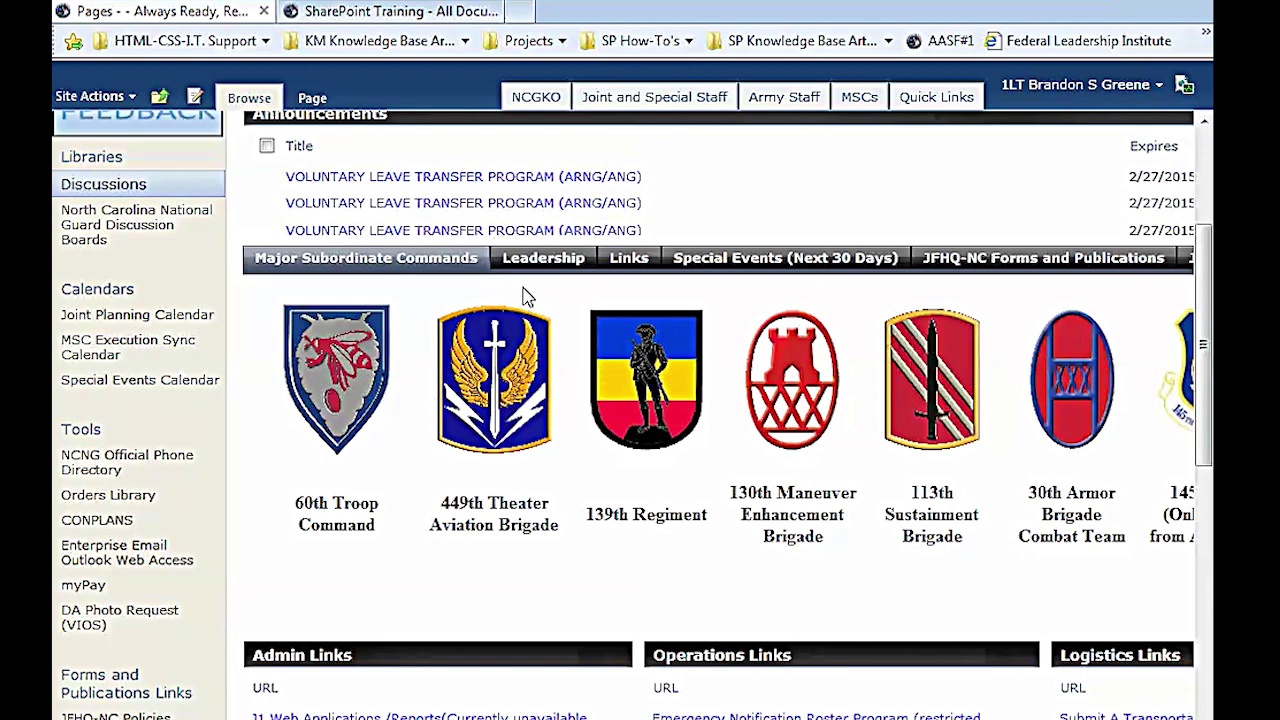
{"action": "left_click", "coordinate": [543, 258]}
{"action": "left_click", "coordinate": [632, 259]}
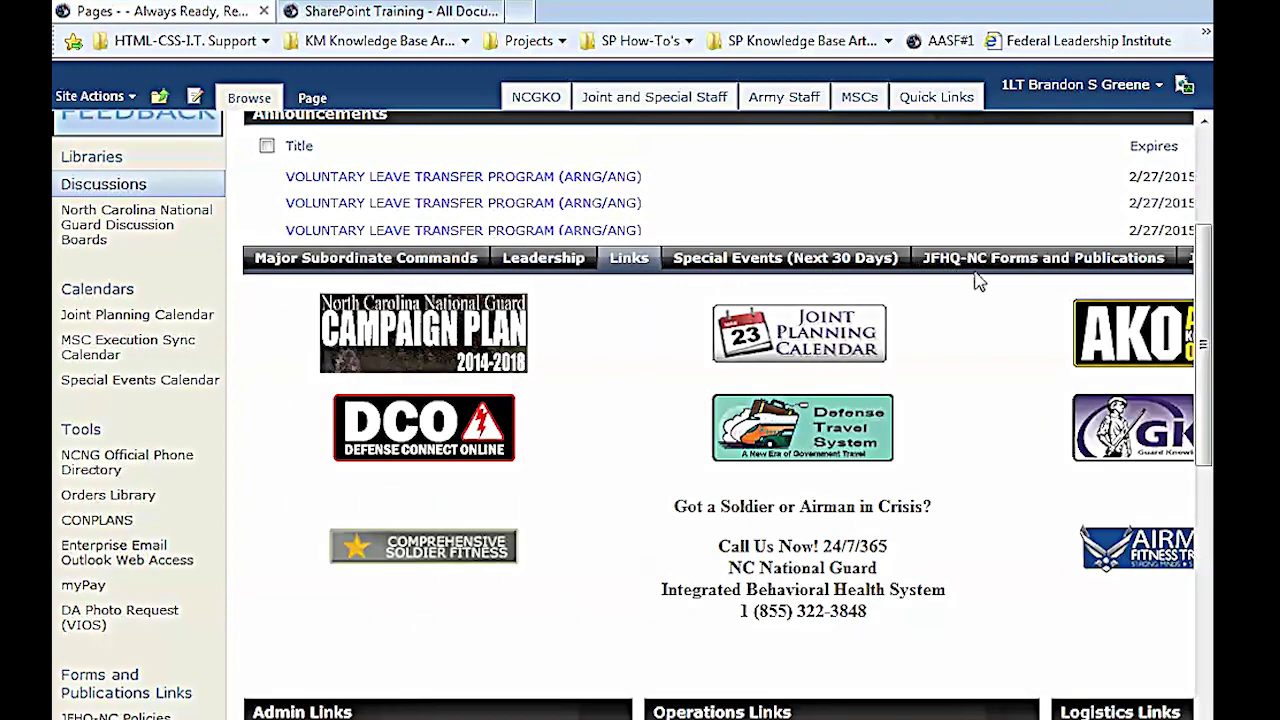
{"action": "scroll", "coordinate": [1105, 562], "scroll_direction": "right", "scroll_amount": 3}
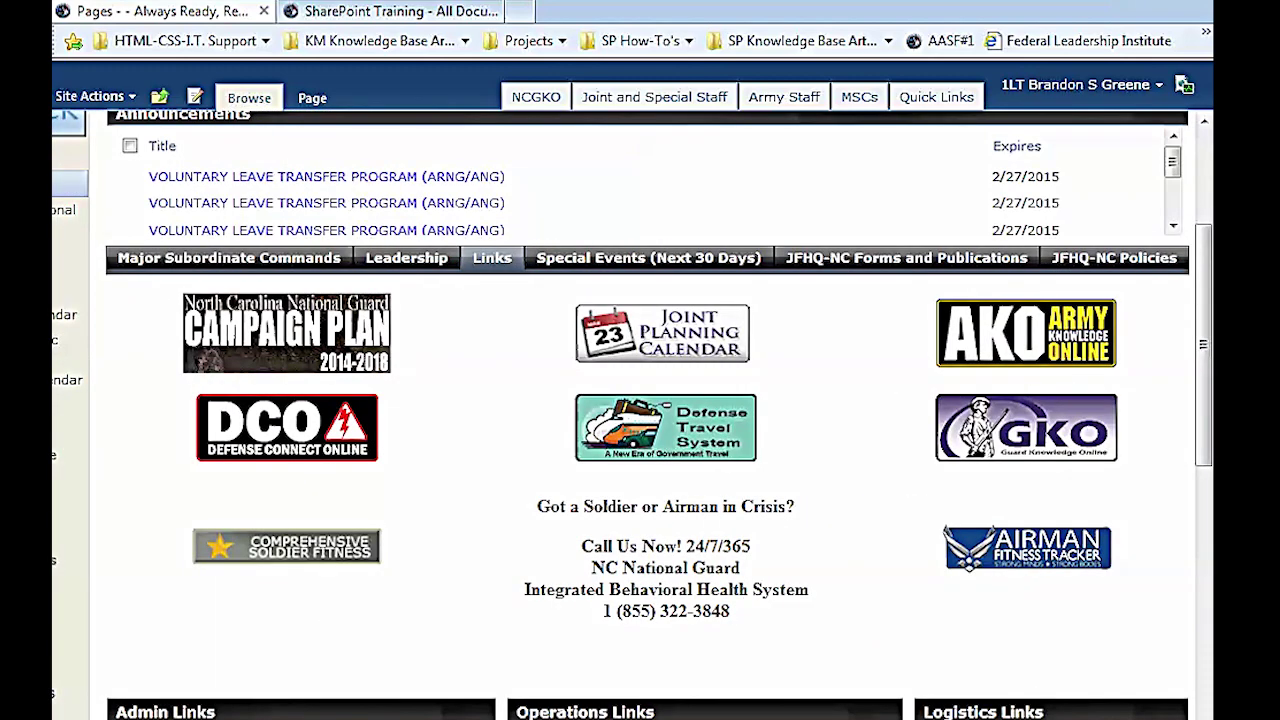
{"action": "left_click", "coordinate": [935, 262]}
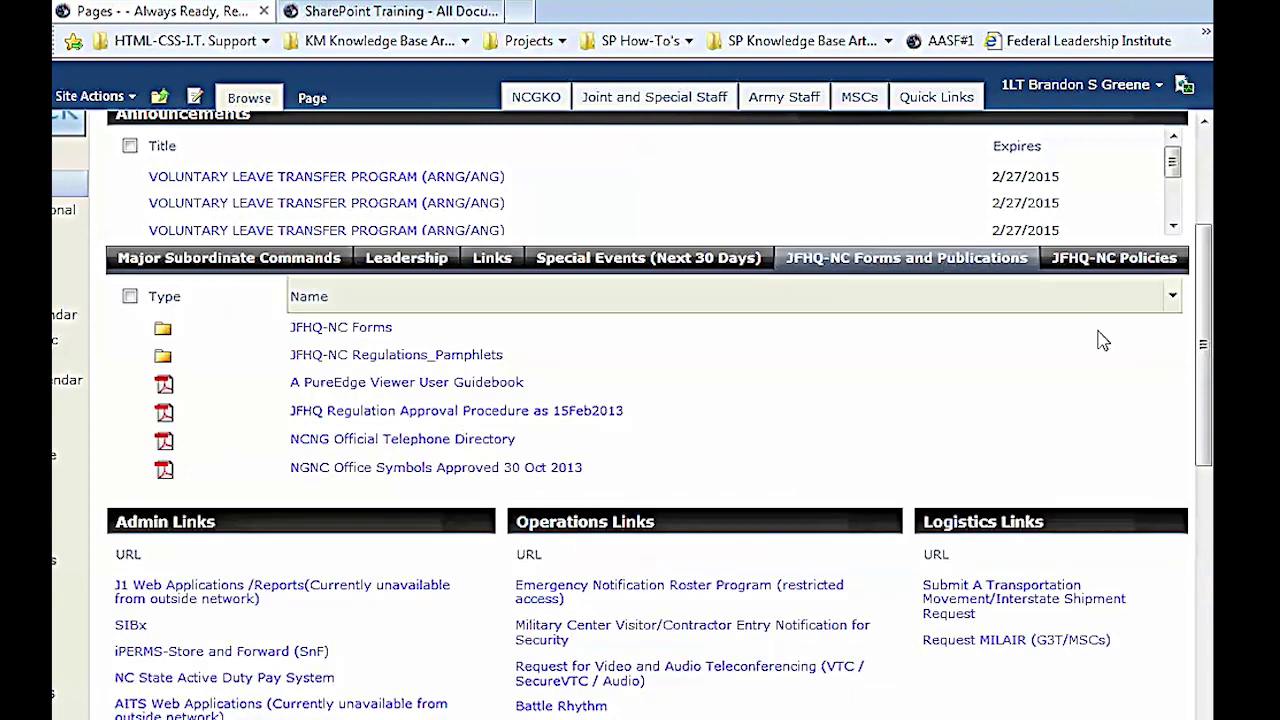
Step: Examine the JFHQ-NC Policies document list and return the tabbed content area to Major Subordinate Commands
{"action": "left_click", "coordinate": [1113, 264]}
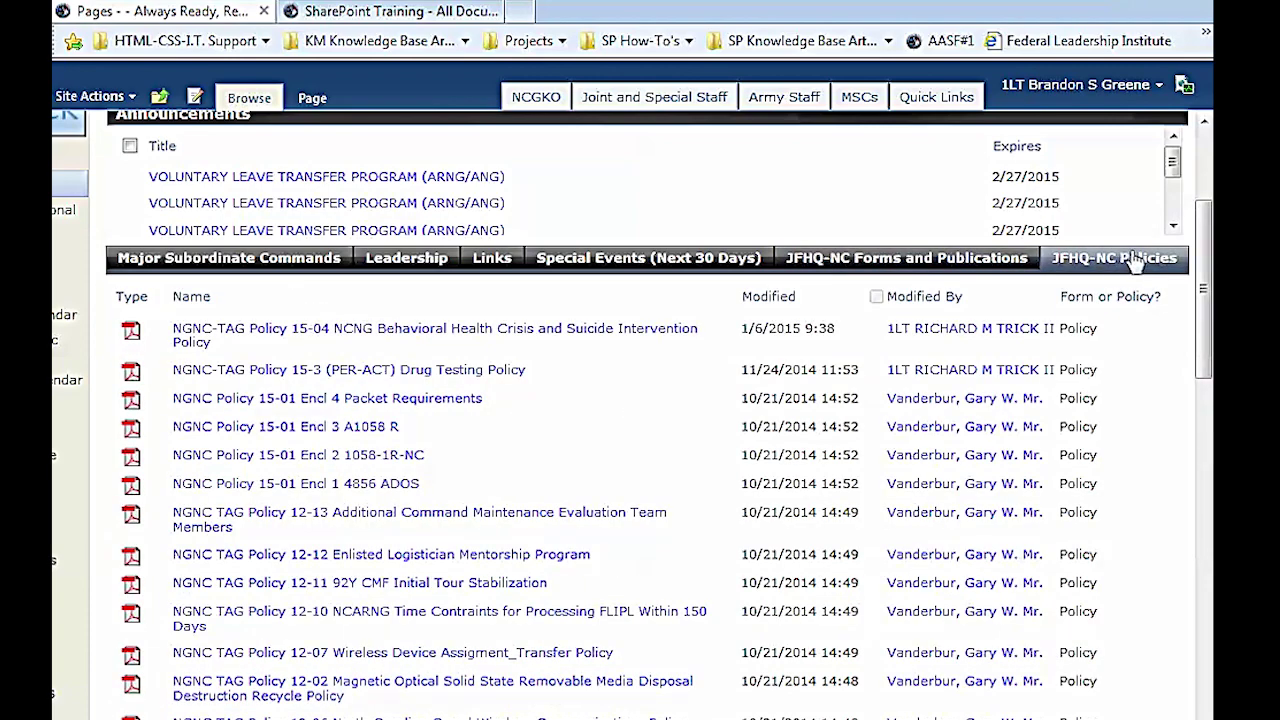
{"action": "scroll", "coordinate": [352, 383], "scroll_direction": "down", "scroll_amount": 5}
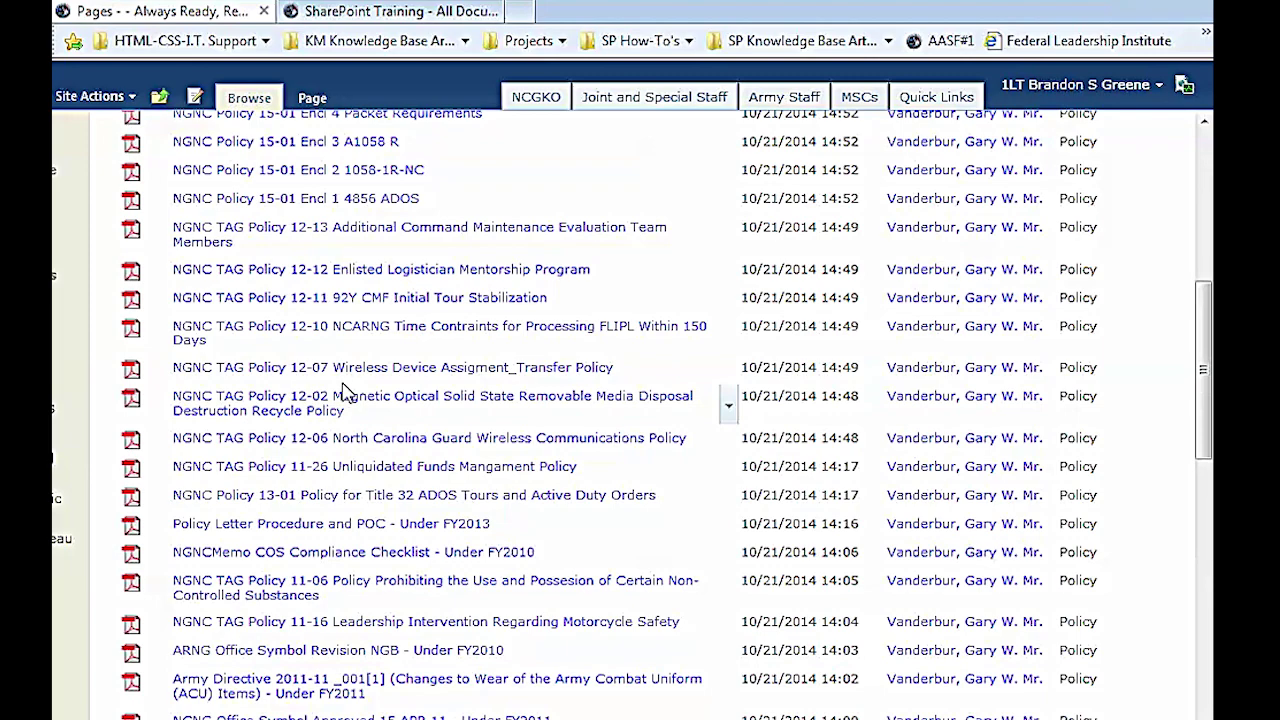
{"action": "scroll", "coordinate": [343, 390], "scroll_direction": "up", "scroll_amount": 3}
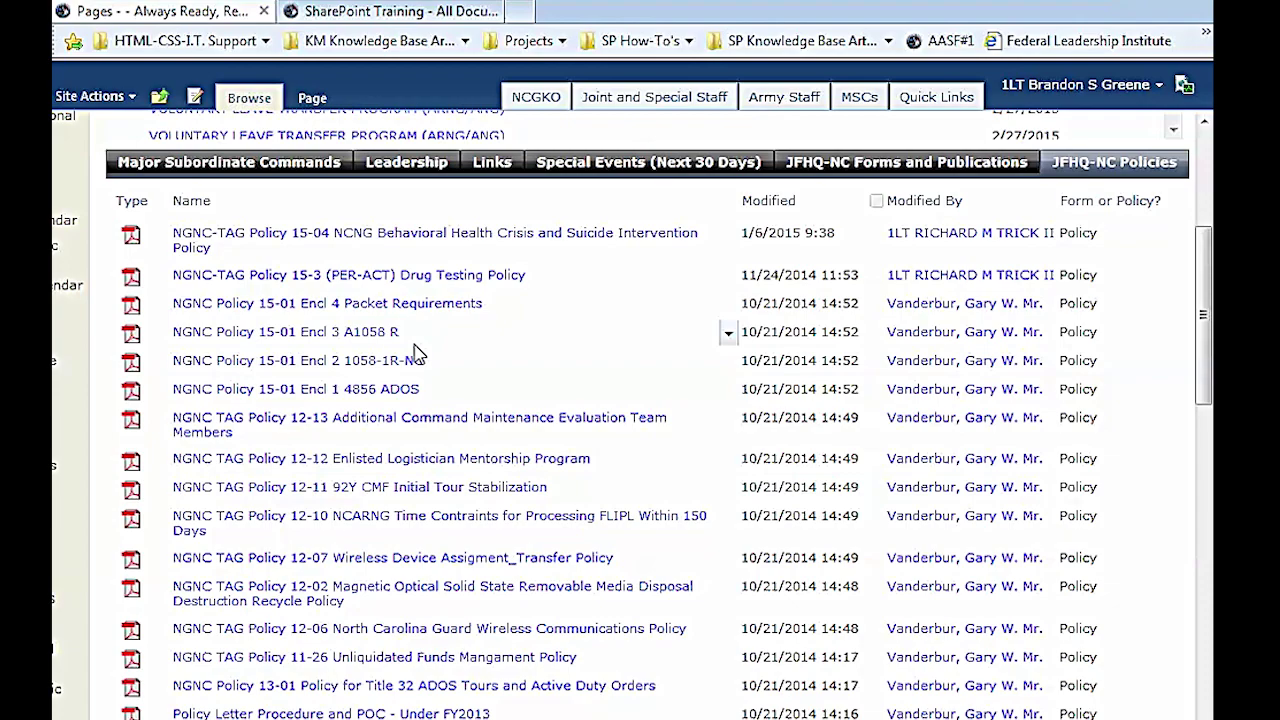
{"action": "scroll", "coordinate": [432, 362], "scroll_direction": "down", "scroll_amount": 2}
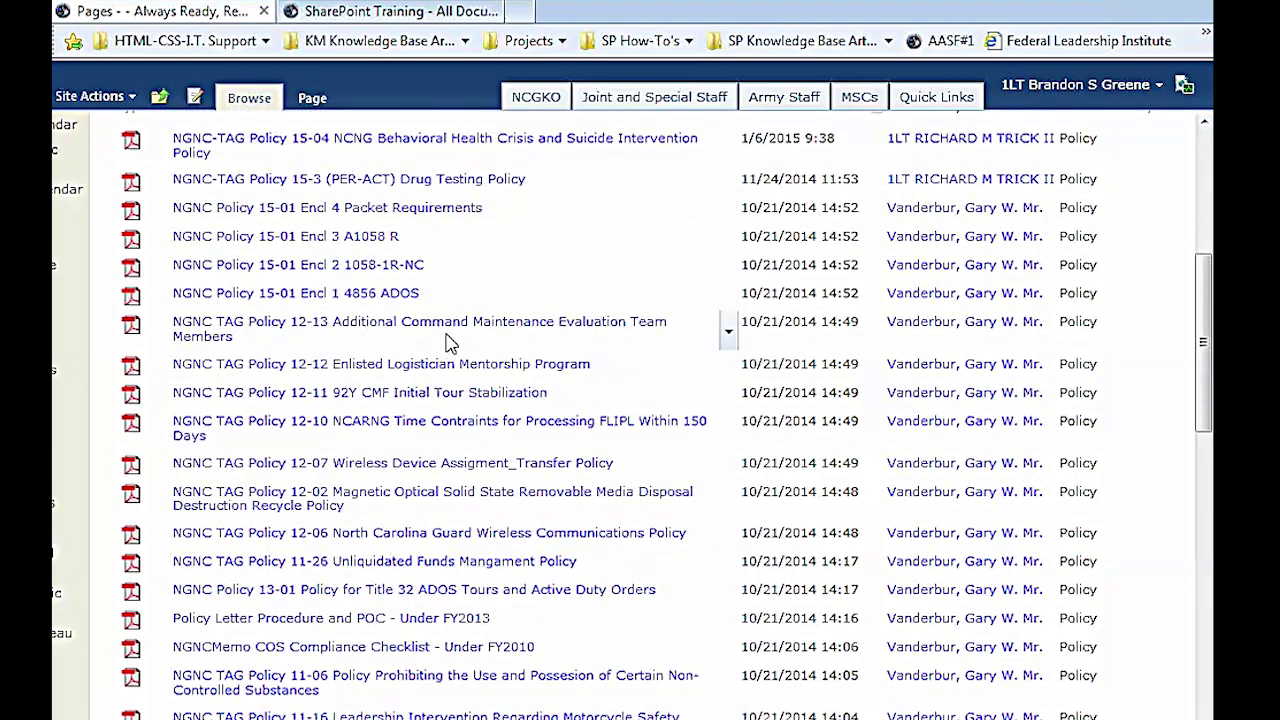
{"action": "scroll", "coordinate": [455, 333], "scroll_direction": "down", "scroll_amount": 2}
{"action": "scroll", "coordinate": [437, 269], "scroll_direction": "up", "scroll_amount": 10}
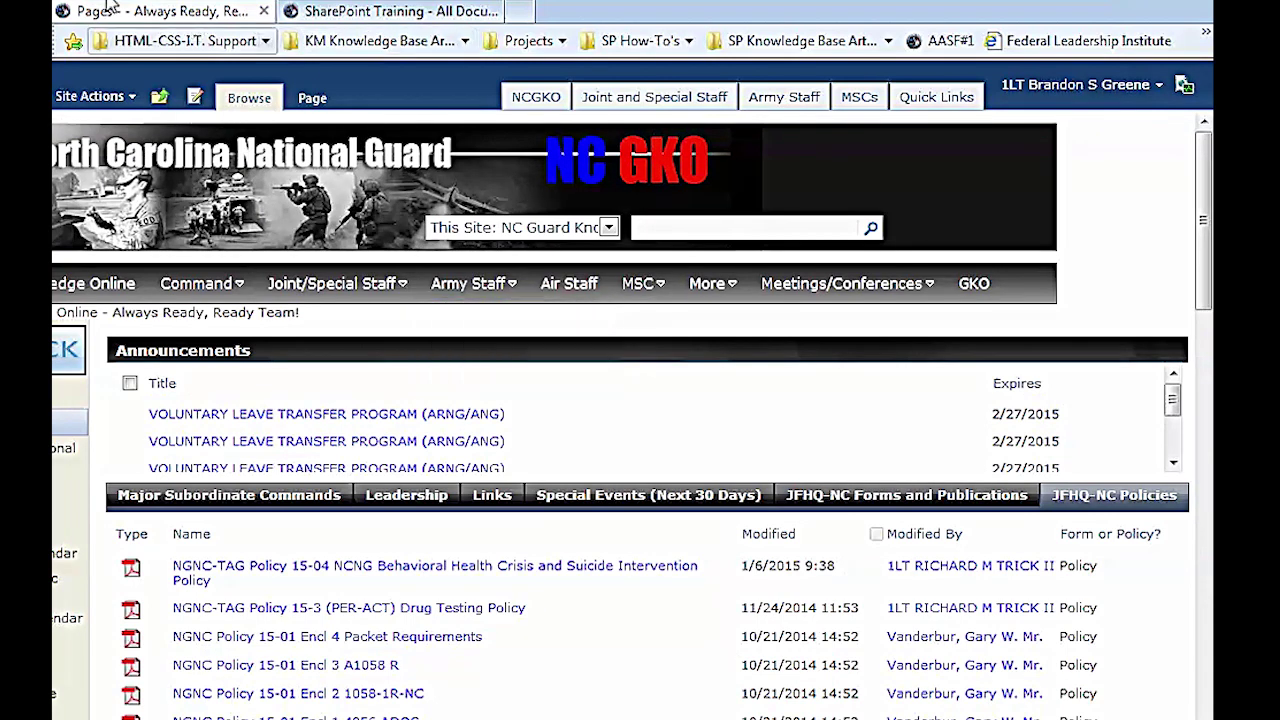
{"action": "left_click", "coordinate": [232, 496]}
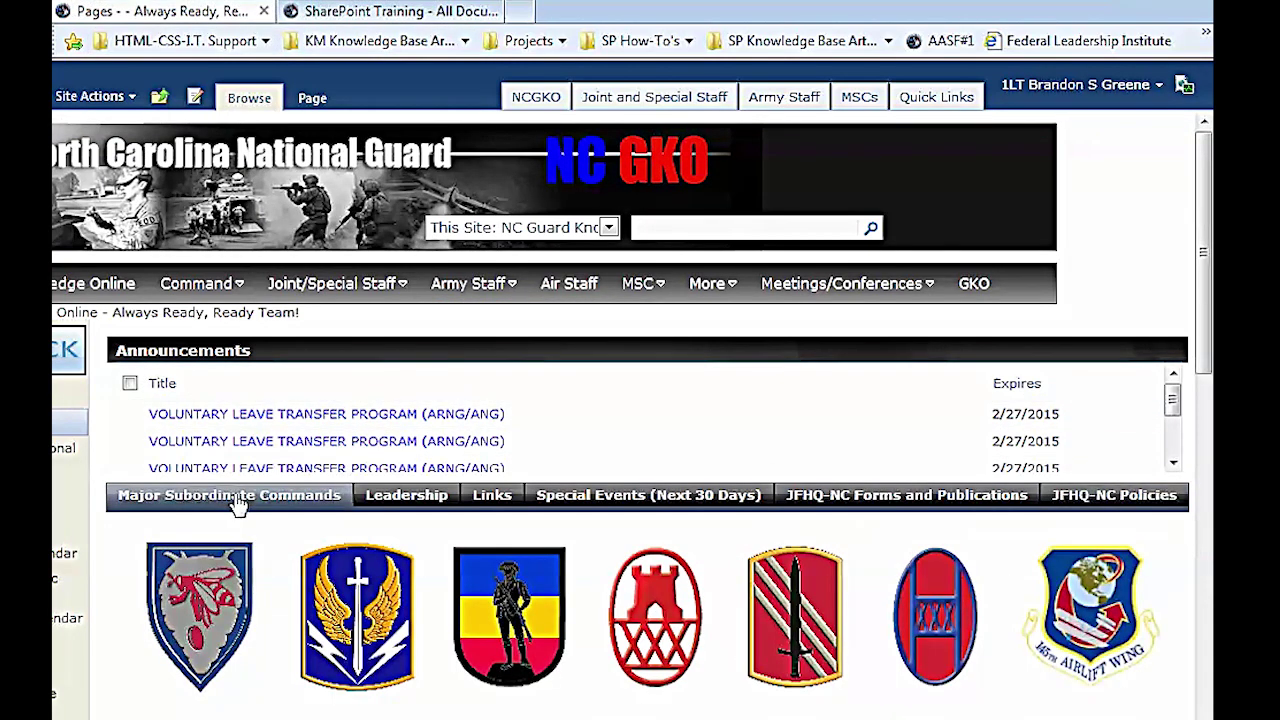
{"action": "scroll", "coordinate": [400, 455], "scroll_direction": "down", "scroll_amount": 1}
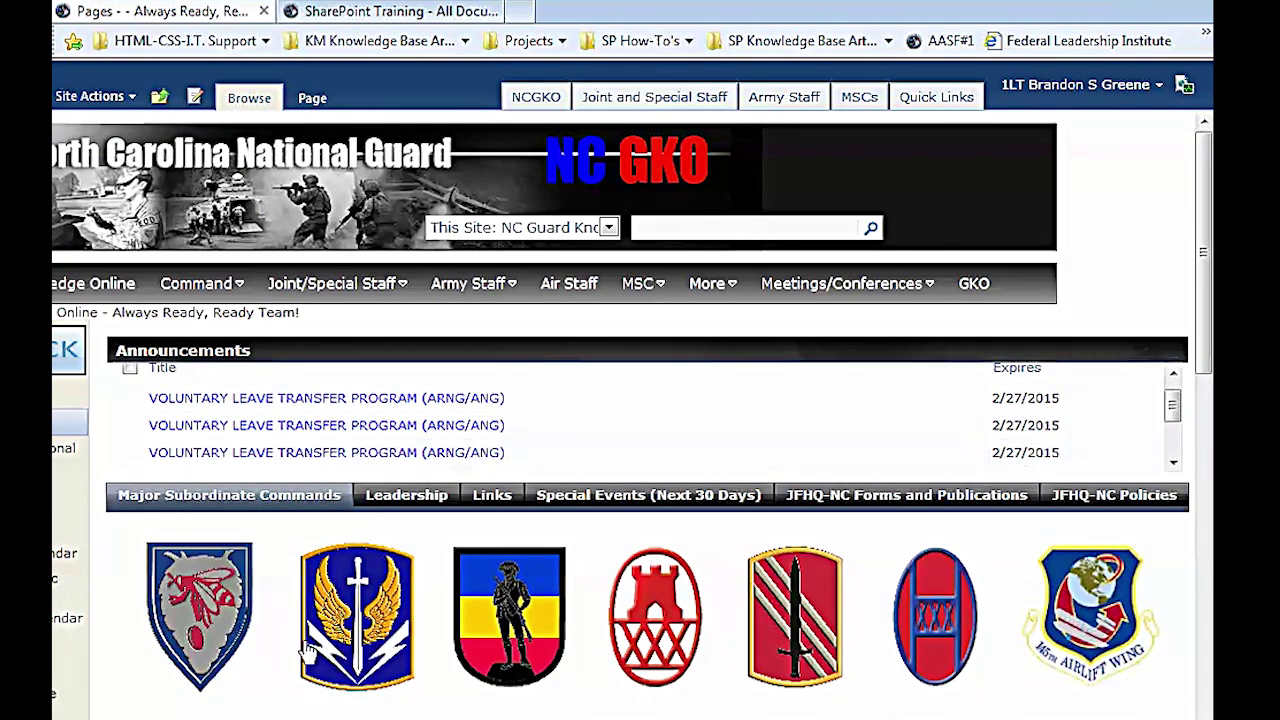
{"action": "key", "text": "alt+Tab"}
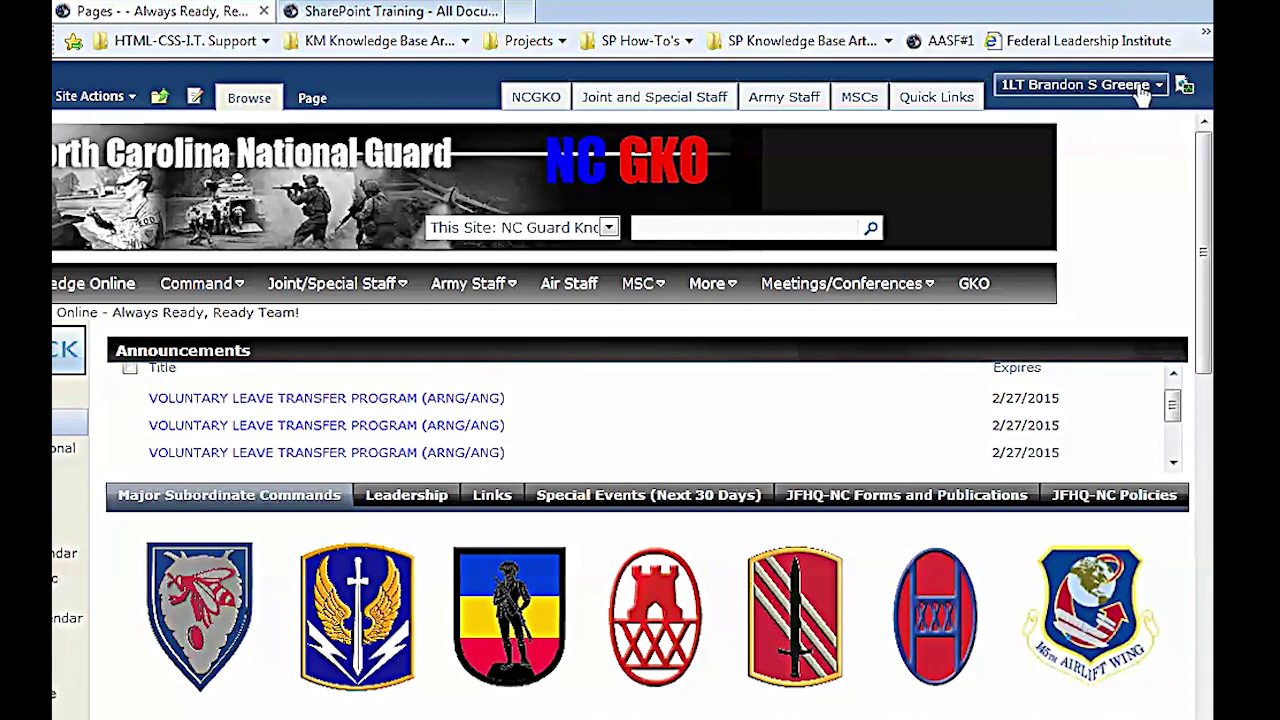
Step: Open My Profile for the signed-in account, accept the USG-authorized use notice, and open the profile details for editing
{"action": "left_click", "coordinate": [1145, 88]}
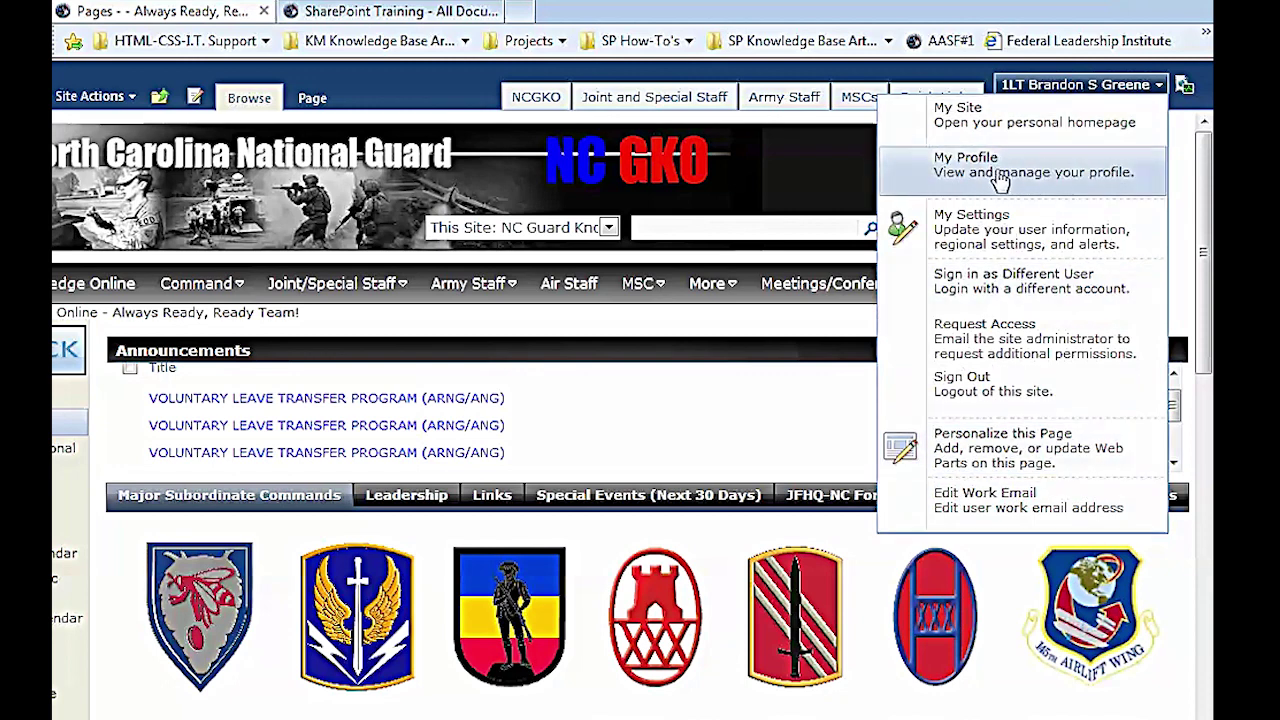
{"action": "left_click", "coordinate": [997, 168]}
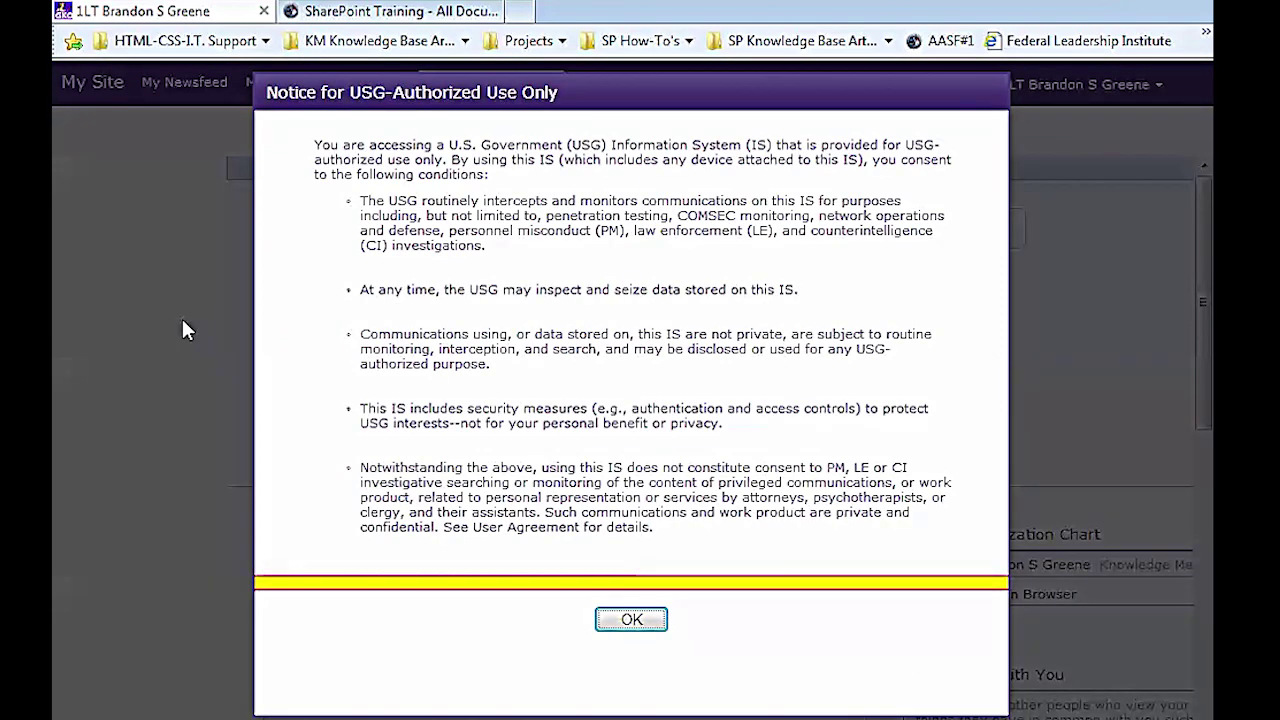
{"action": "left_click", "coordinate": [632, 621]}
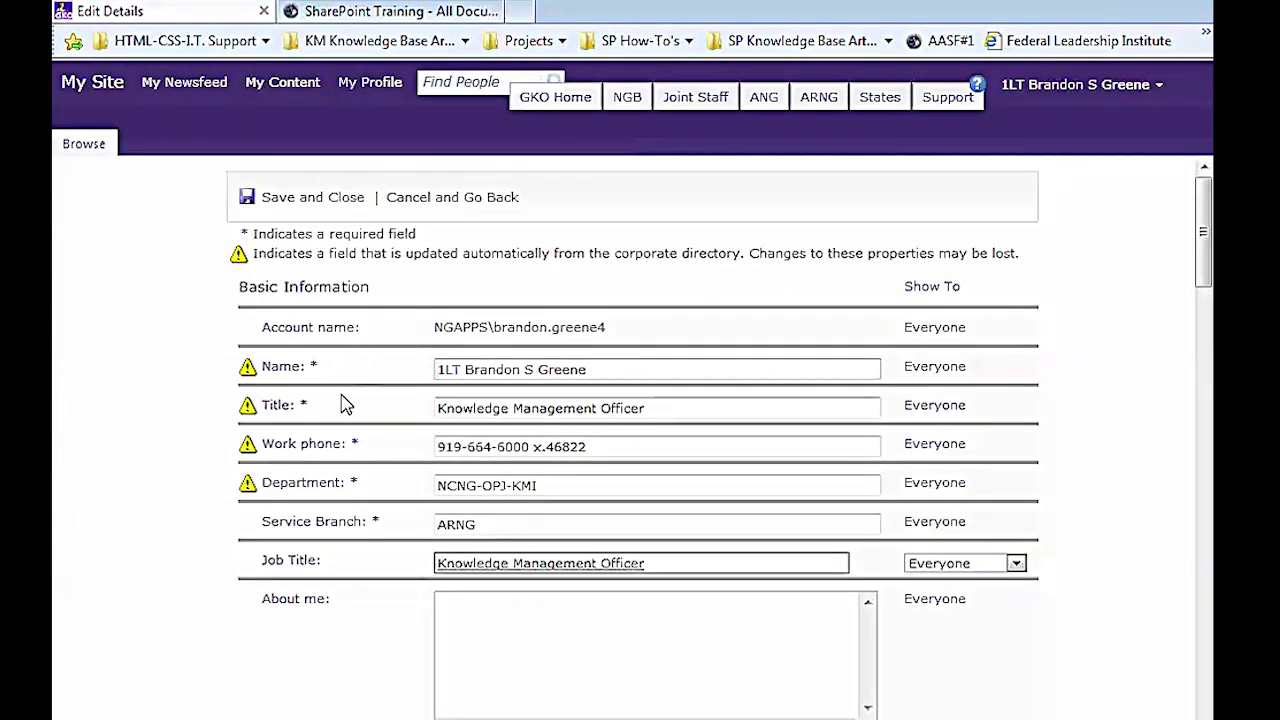
Step: Examine the editable profile details, highlighting the contents of the Name and Department fields
{"action": "scroll", "coordinate": [370, 358], "scroll_direction": "down", "scroll_amount": 1}
{"action": "scroll", "coordinate": [403, 363], "scroll_direction": "down", "scroll_amount": 5}
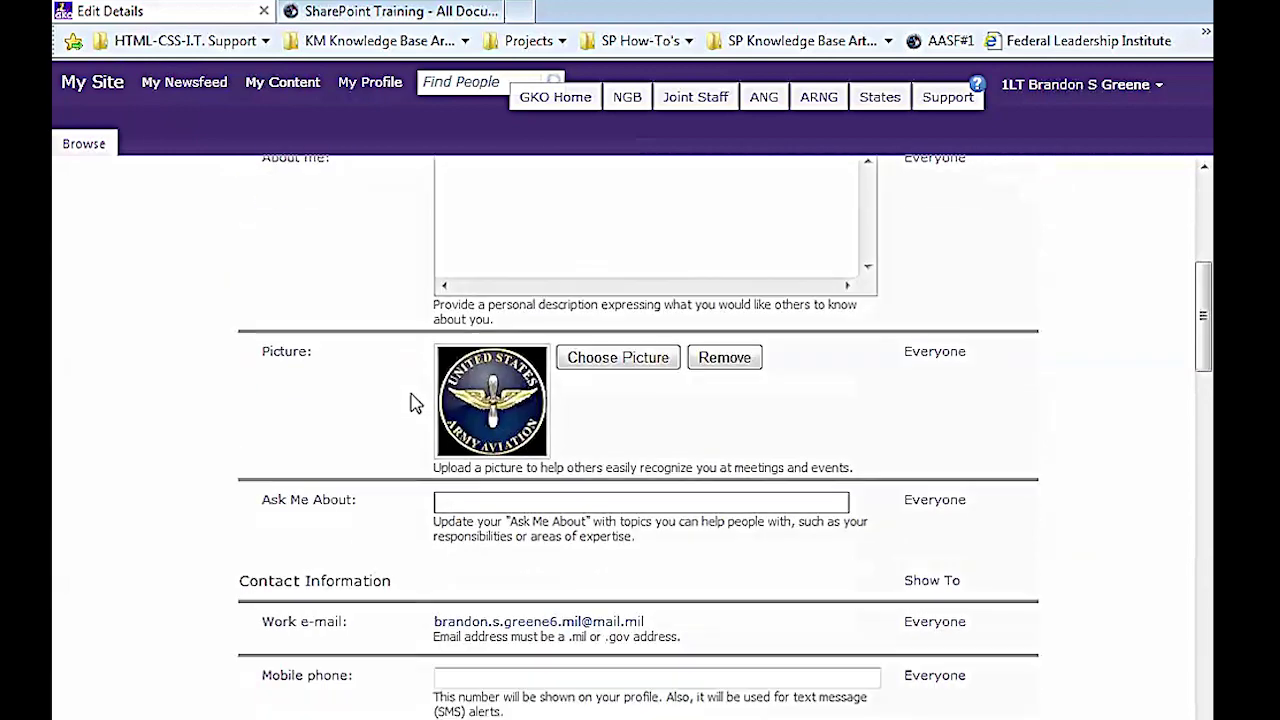
{"action": "scroll", "coordinate": [415, 408], "scroll_direction": "down", "scroll_amount": 3}
{"action": "scroll", "coordinate": [400, 405], "scroll_direction": "up", "scroll_amount": 9}
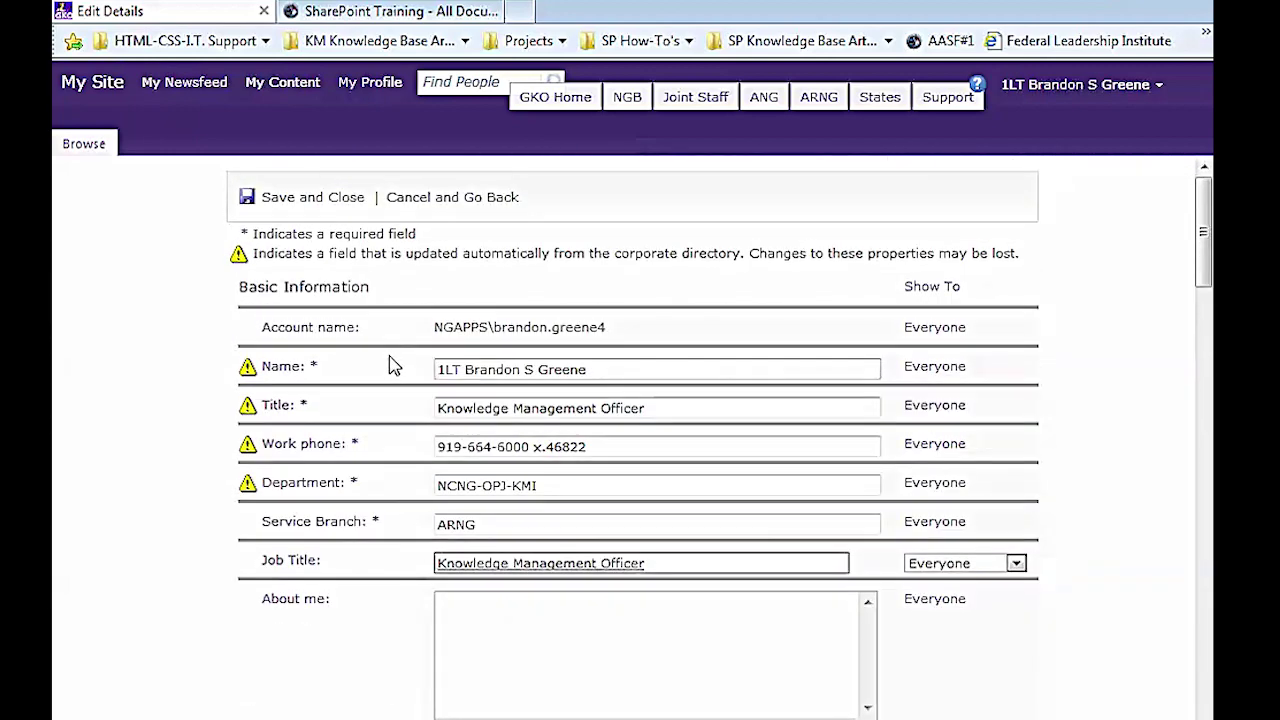
{"action": "left_click_drag", "start_coordinate": [615, 371], "coordinate": [393, 372]}
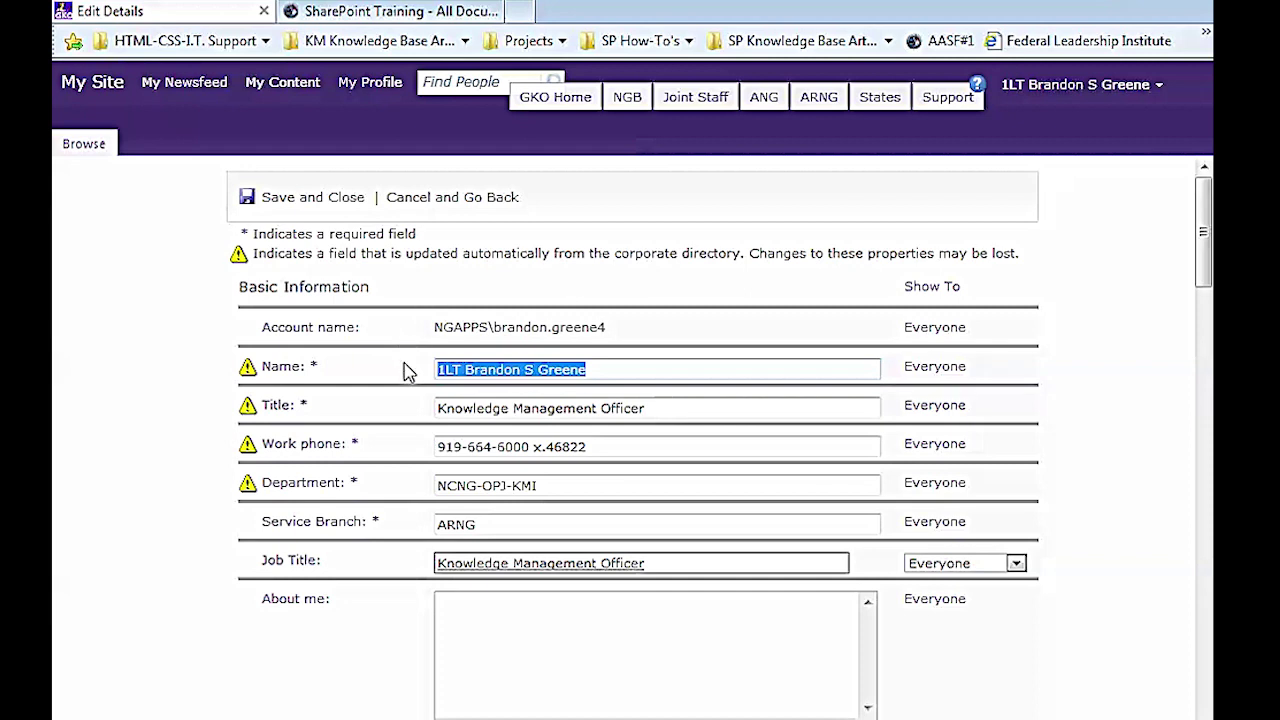
{"action": "left_click", "coordinate": [663, 368]}
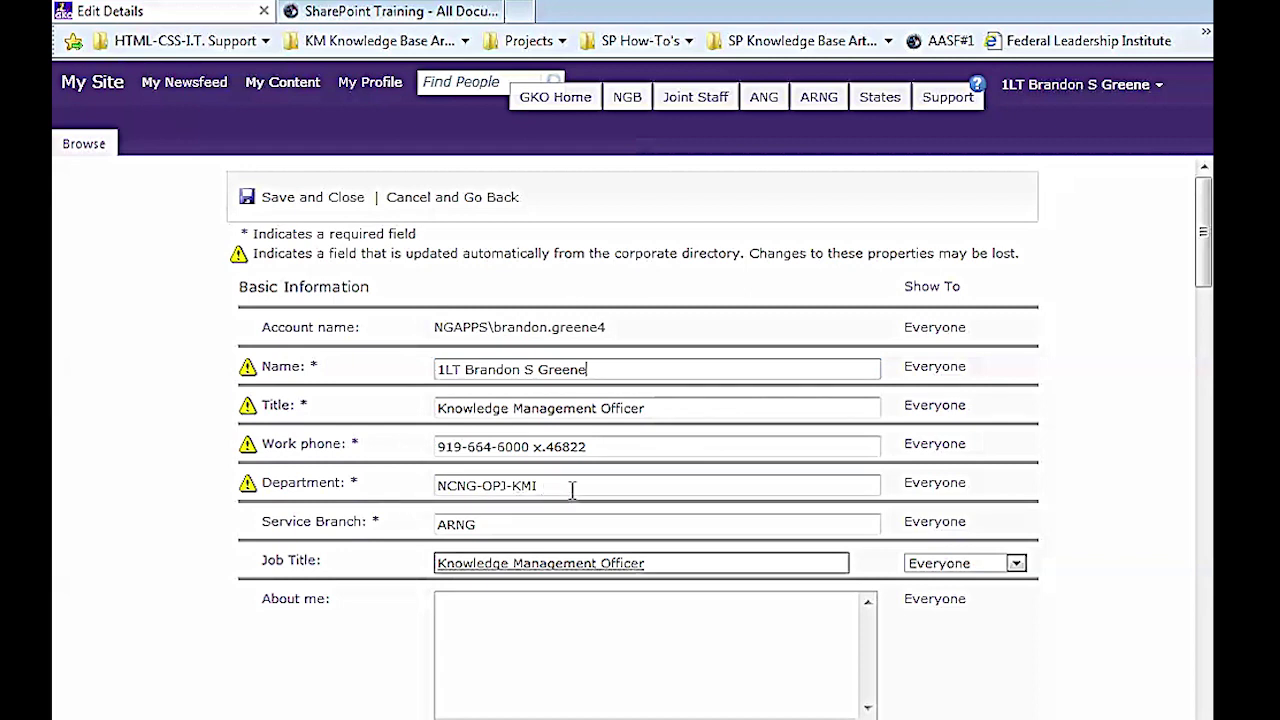
{"action": "left_click_drag", "start_coordinate": [571, 489], "coordinate": [428, 490]}
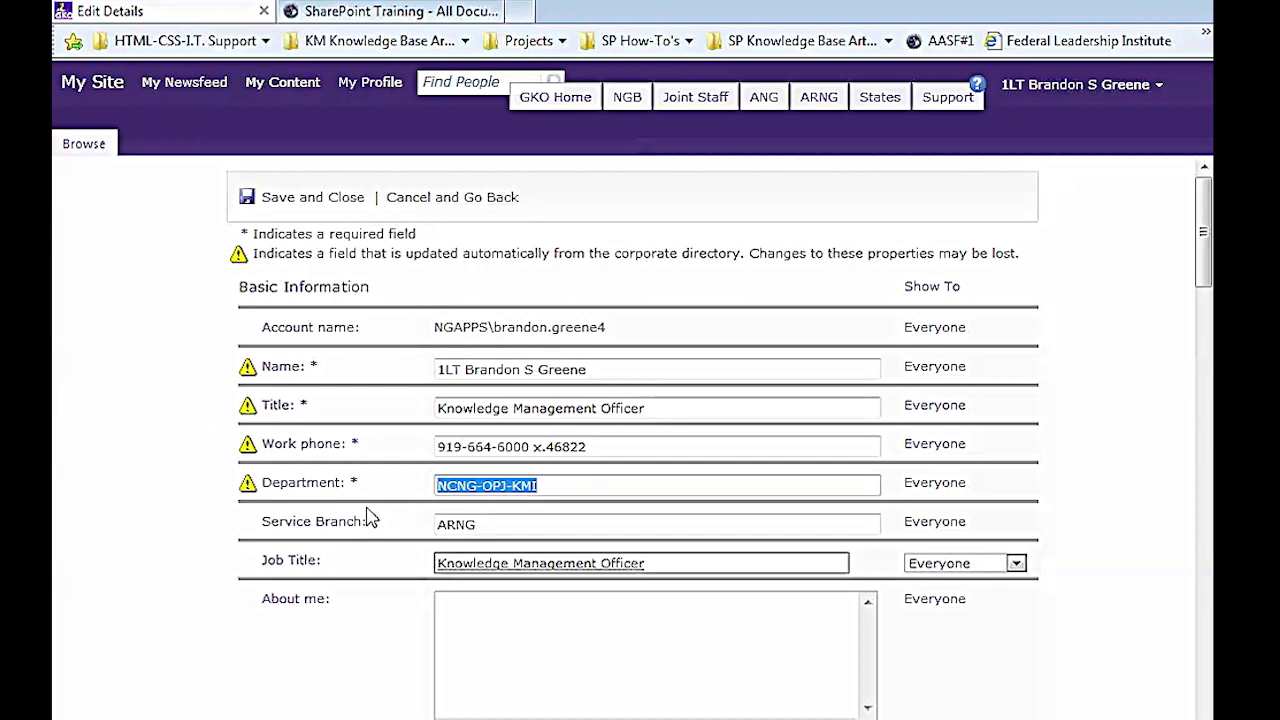
Step: Review the profile's contact information, details and newsfeed settings, and save and close the profile
{"action": "scroll", "coordinate": [367, 517], "scroll_direction": "down", "scroll_amount": 5}
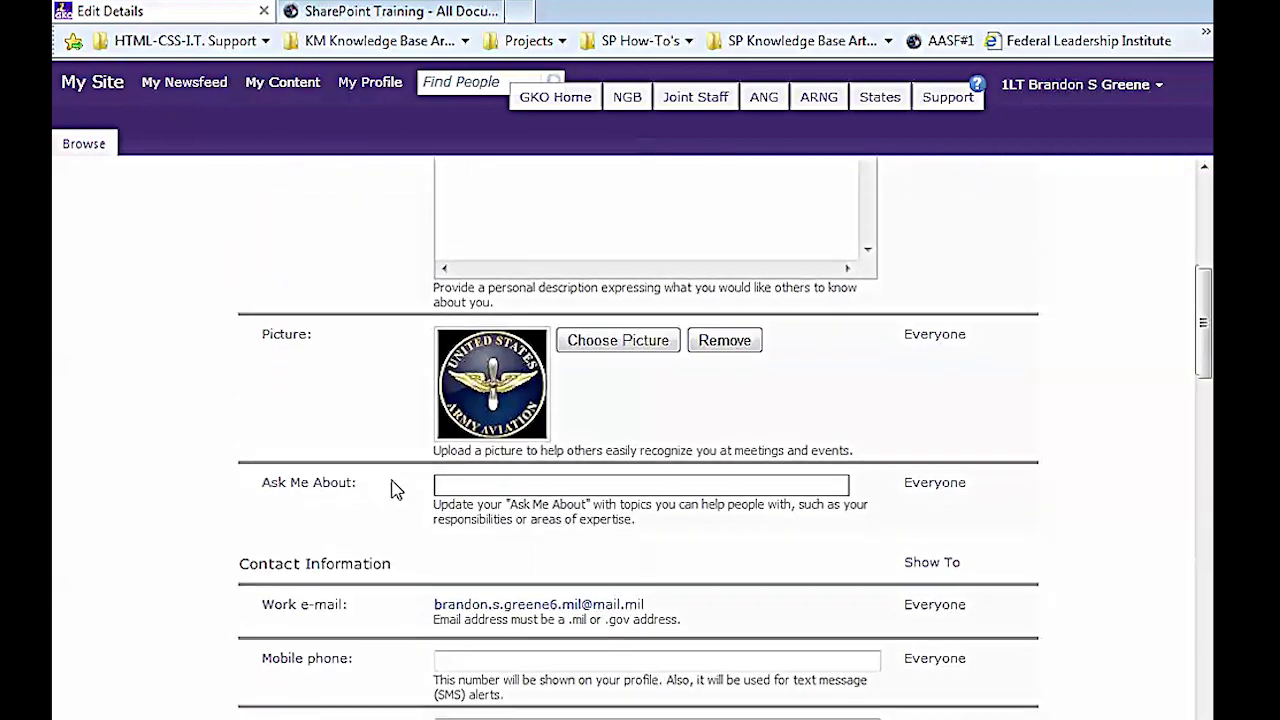
{"action": "scroll", "coordinate": [392, 488], "scroll_direction": "down", "scroll_amount": 4}
{"action": "scroll", "coordinate": [392, 488], "scroll_direction": "down", "scroll_amount": 2}
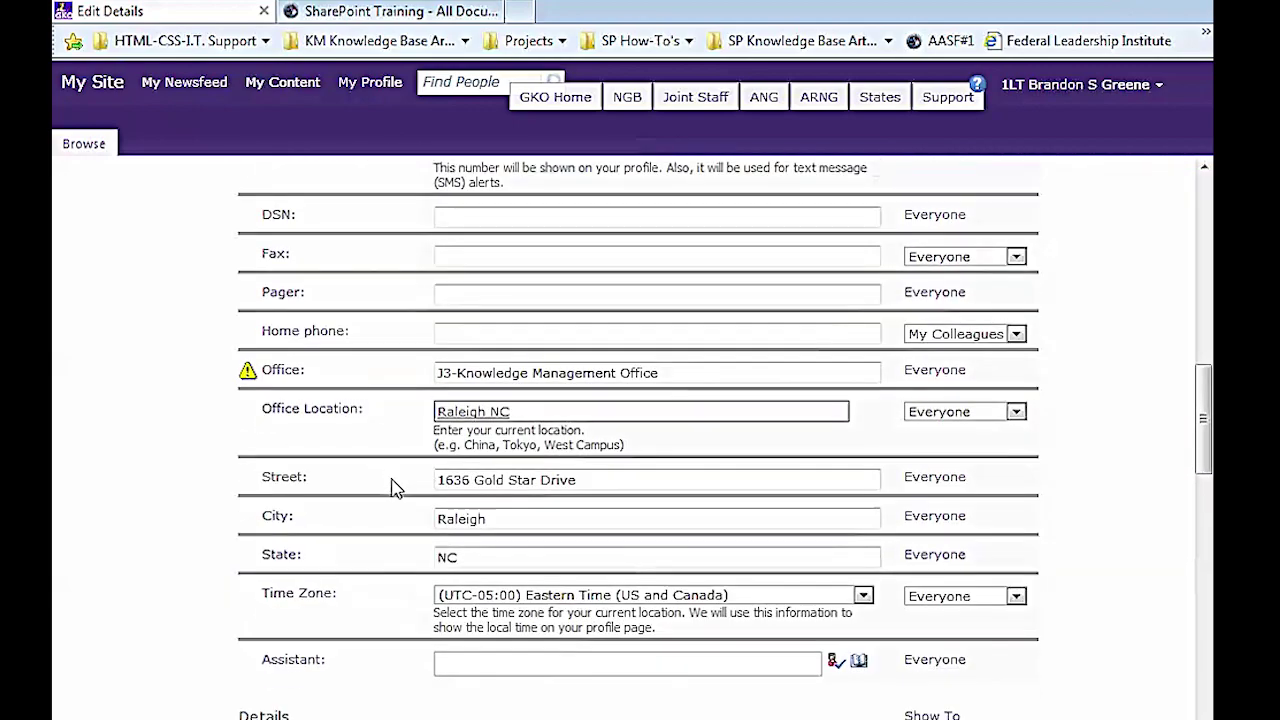
{"action": "scroll", "coordinate": [392, 488], "scroll_direction": "down", "scroll_amount": 6}
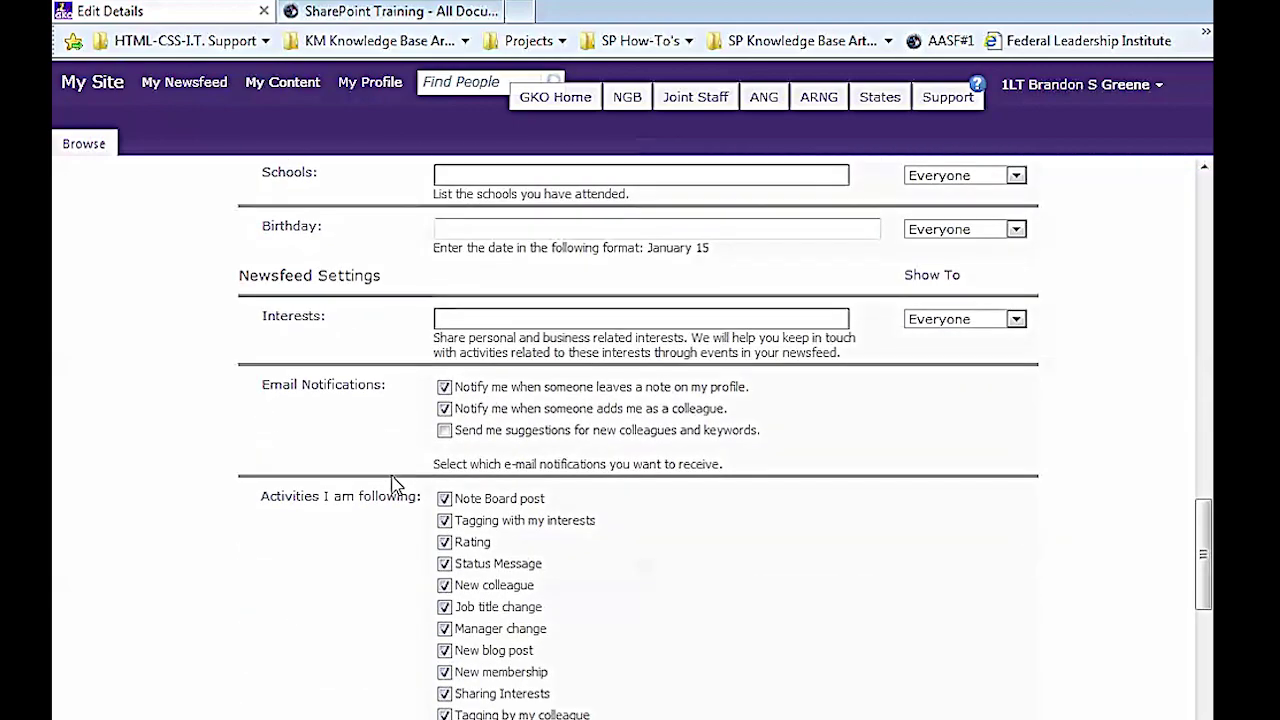
{"action": "scroll", "coordinate": [395, 483], "scroll_direction": "down", "scroll_amount": 5}
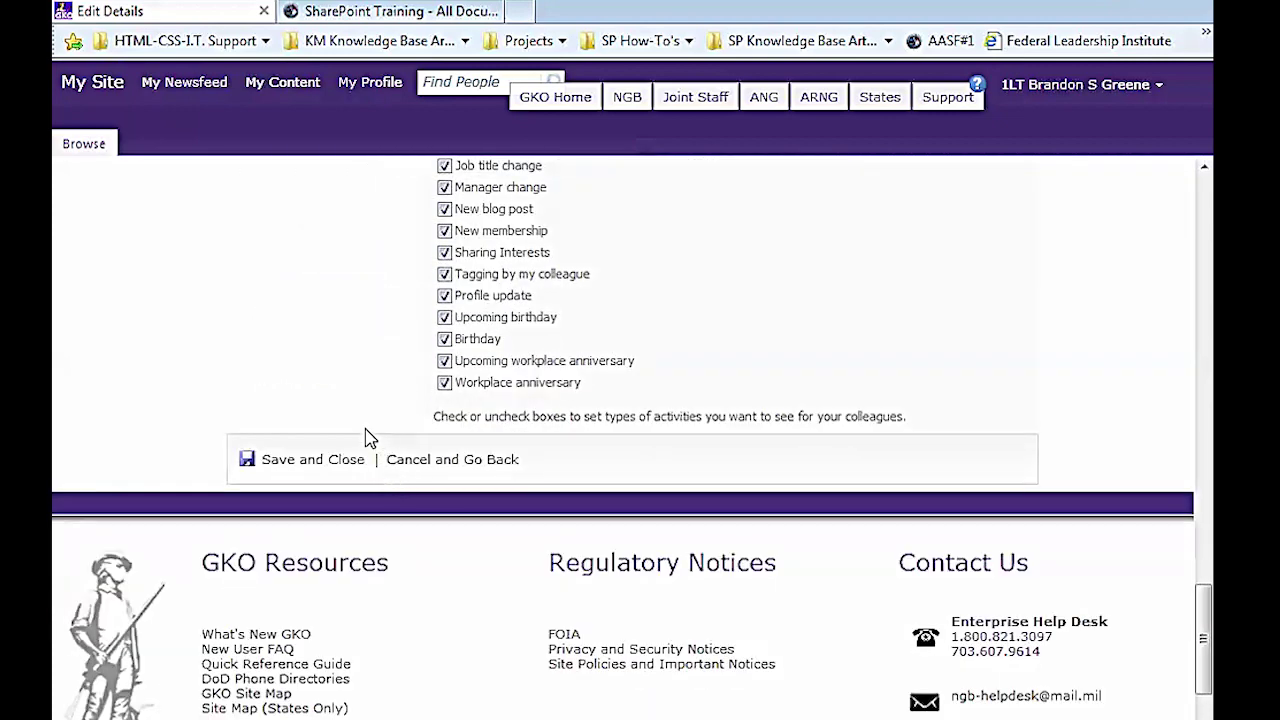
{"action": "left_click", "coordinate": [310, 462]}
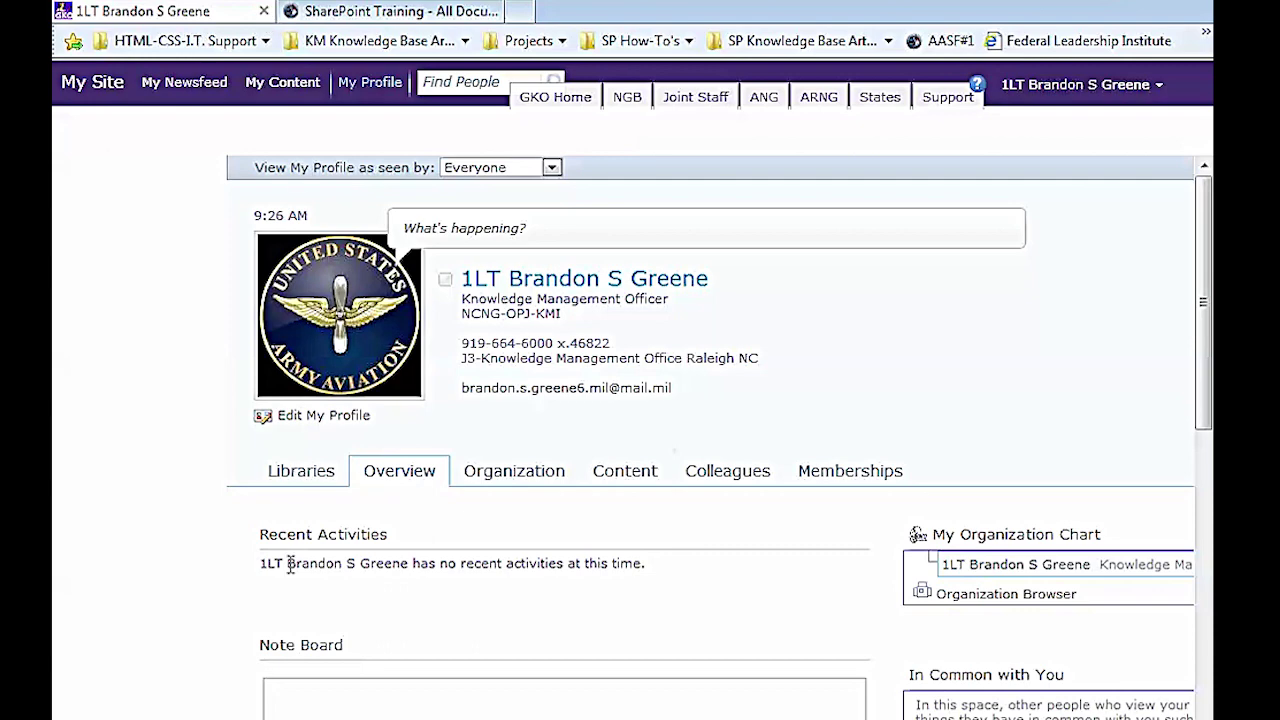
Step: Check the Basics class outline in Word and load the NCGKO home page in the browser from the saved favorites
{"action": "key", "text": "alt+Tab"}
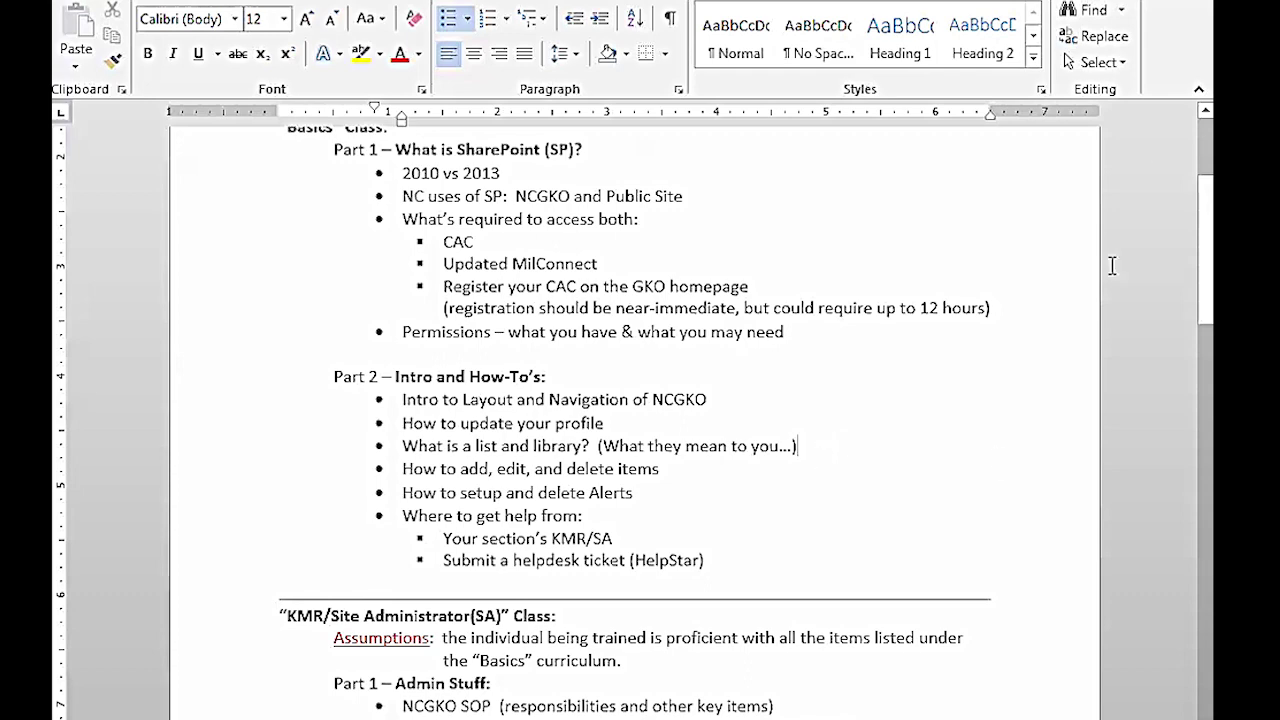
{"action": "key", "text": "alt+Tab"}
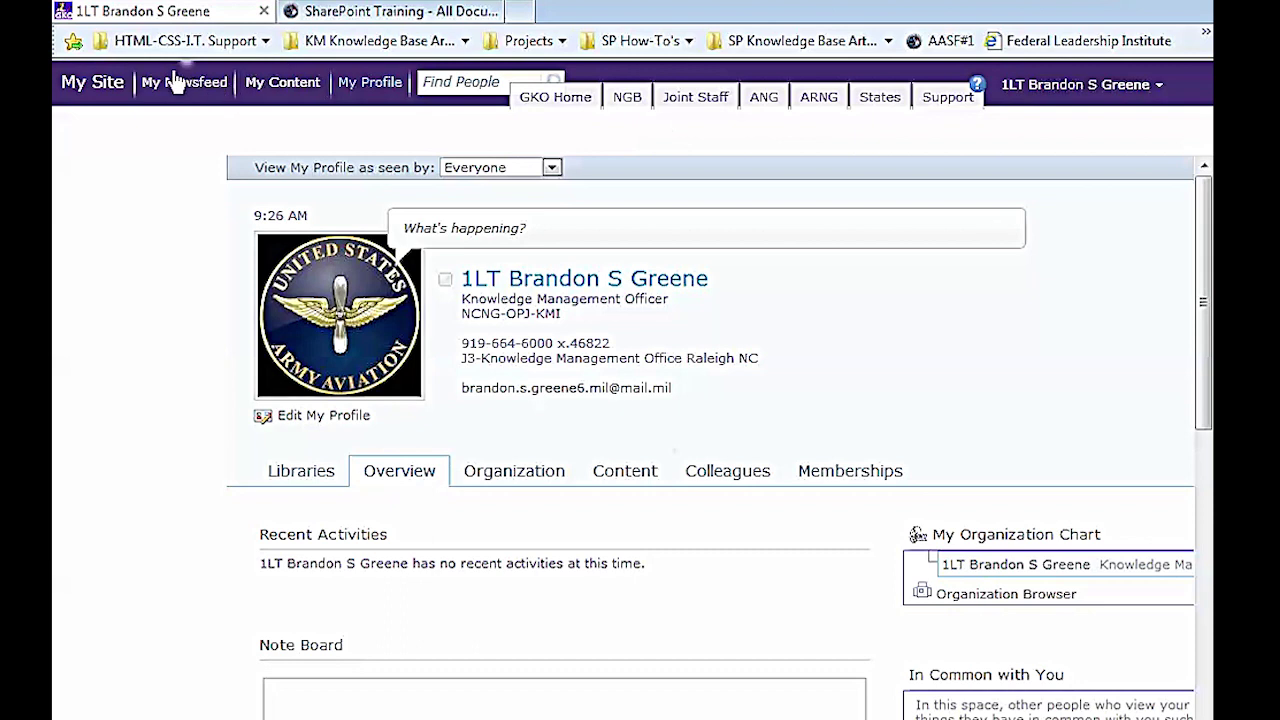
{"action": "left_click", "coordinate": [1206, 33]}
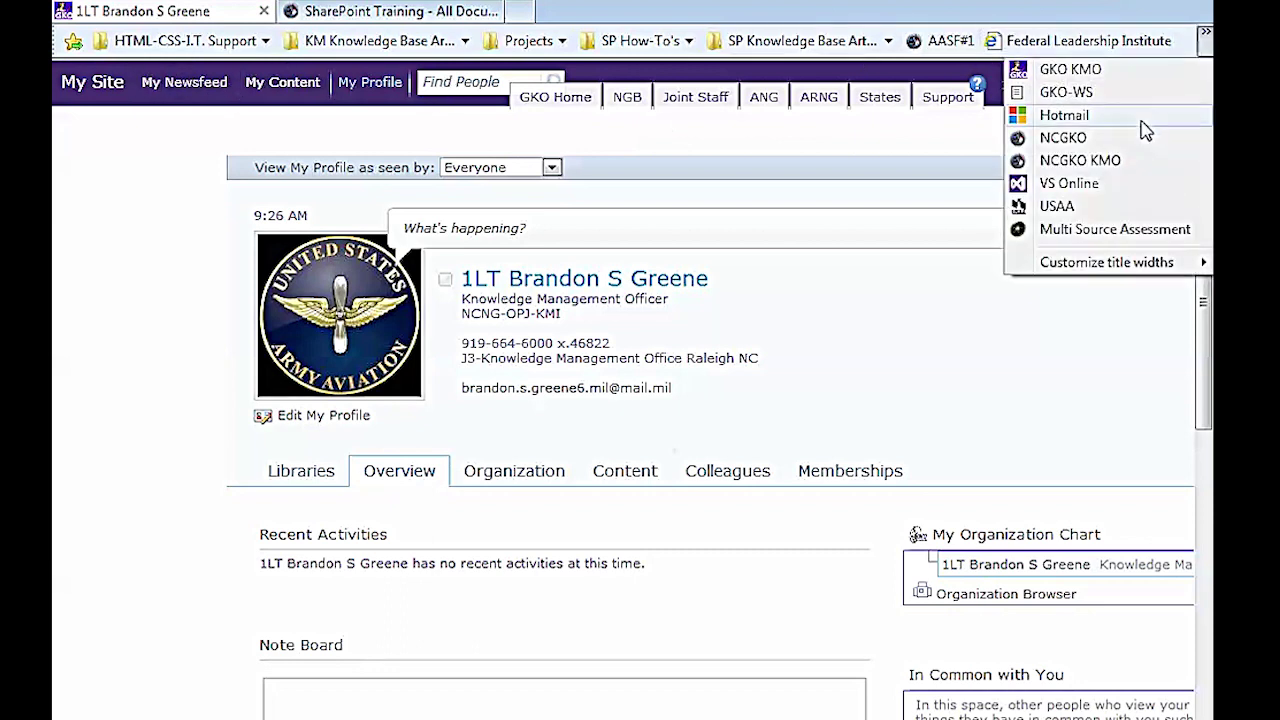
{"action": "left_click", "coordinate": [1090, 139]}
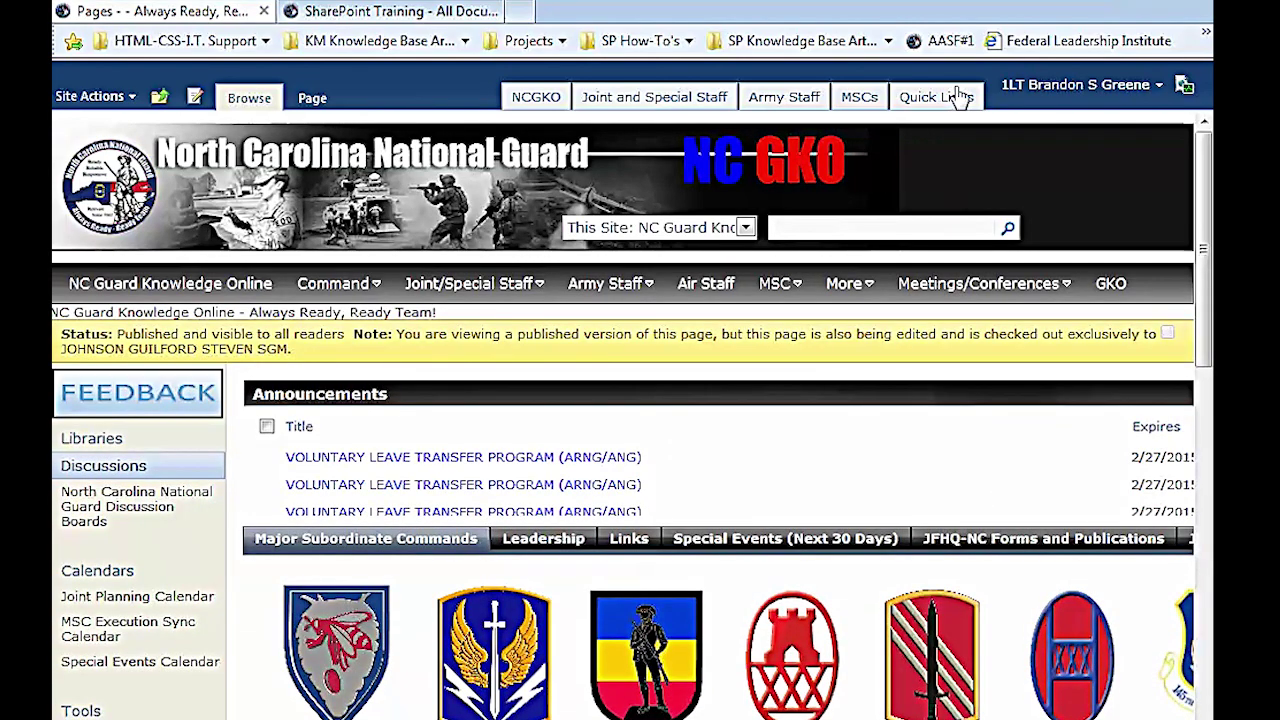
Step: Load the NCGKO KMO page from the saved favorites and return to the NCGKO home page
{"action": "left_click", "coordinate": [1206, 36]}
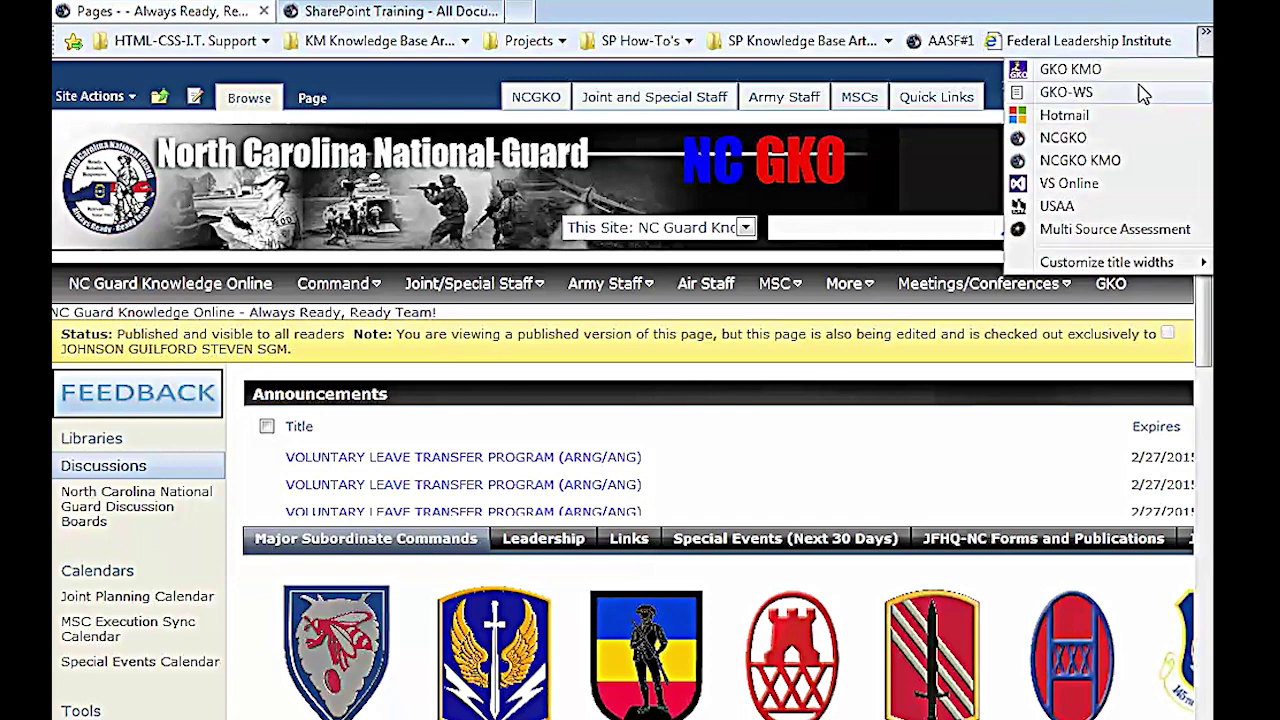
{"action": "left_click", "coordinate": [1103, 164]}
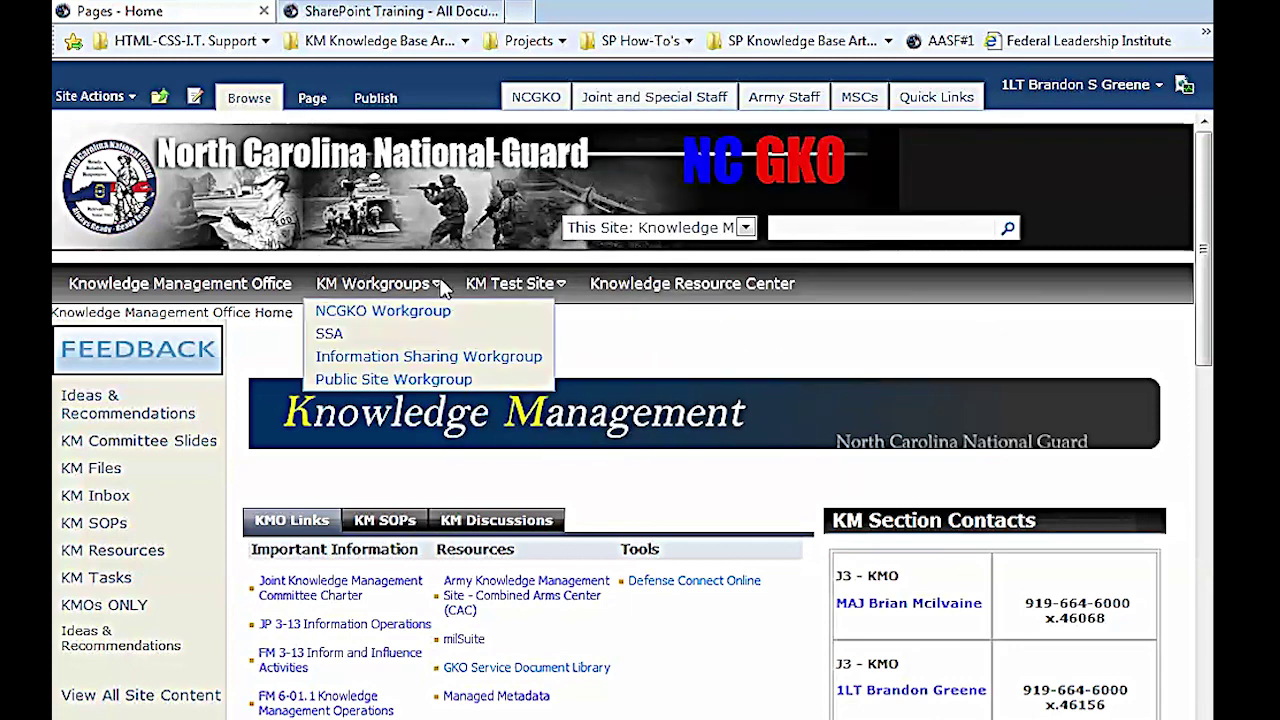
{"action": "left_click", "coordinate": [536, 97]}
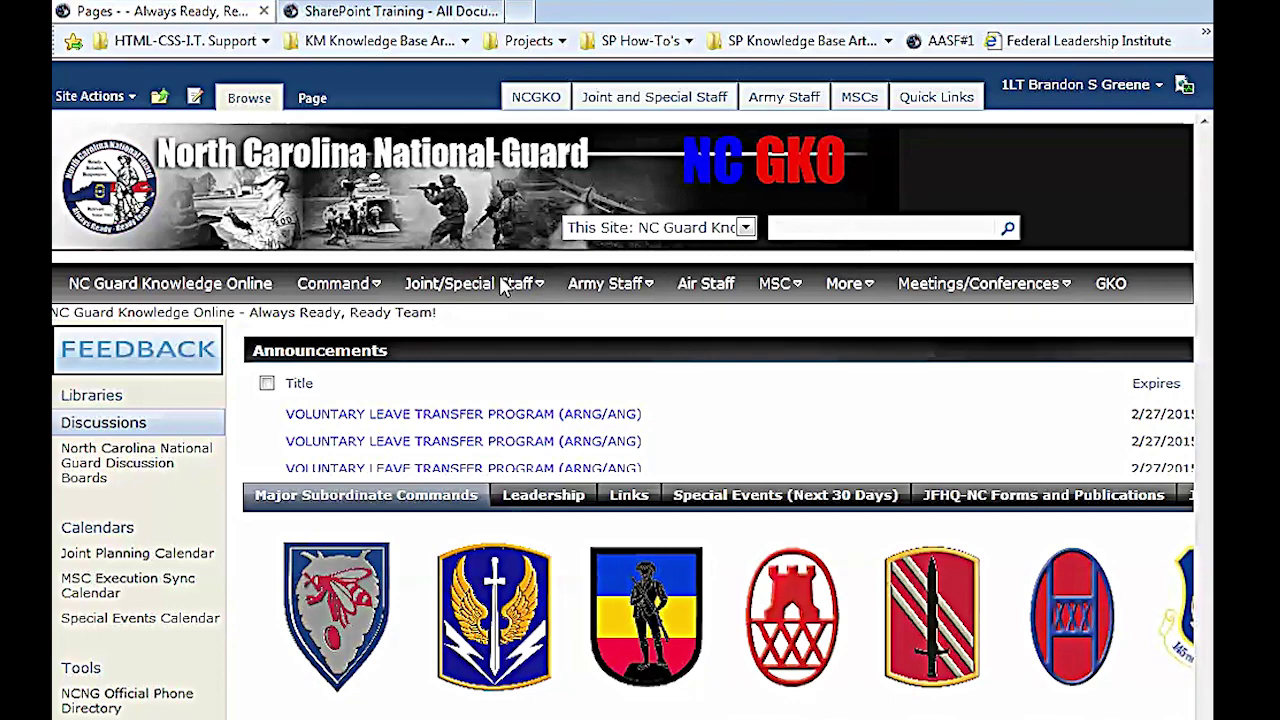
Step: Open the Knowledge Management Office site listed under J3 - Operations in the Joint/Special Staff navigation
{"action": "mouse_move", "coordinate": [508, 284]}
{"action": "mouse_move", "coordinate": [514, 403]}
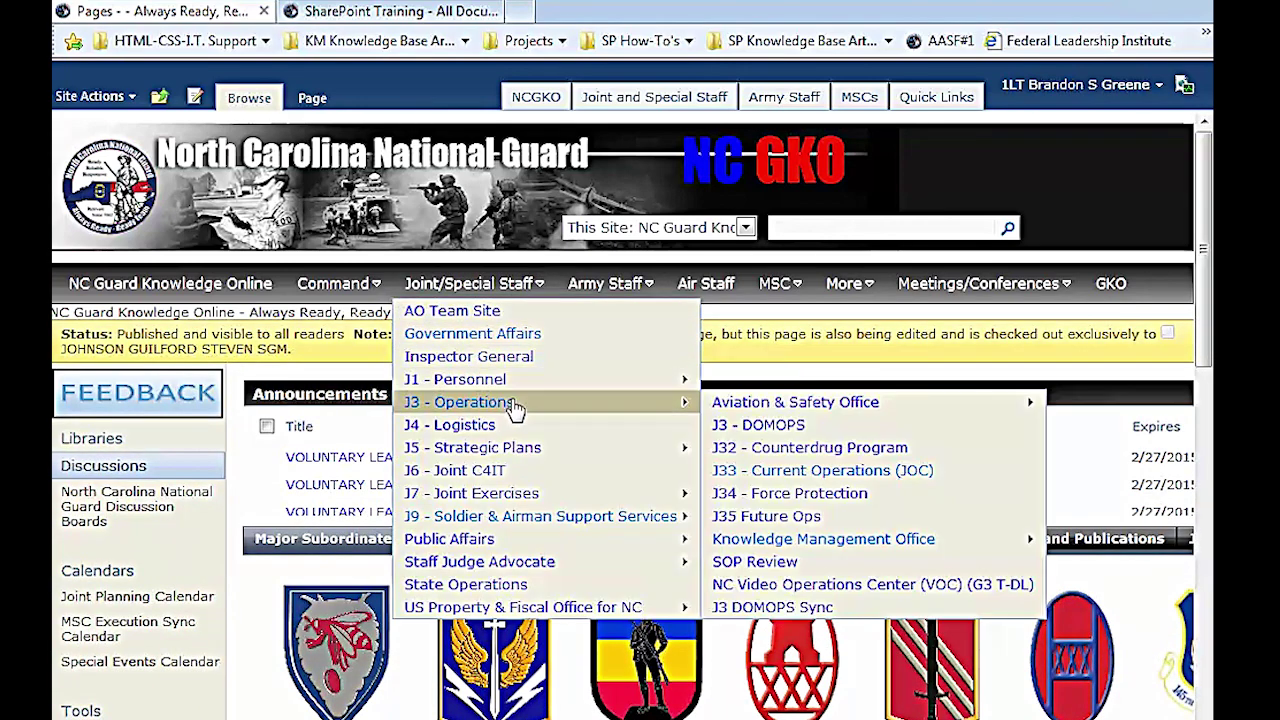
{"action": "mouse_move", "coordinate": [805, 455]}
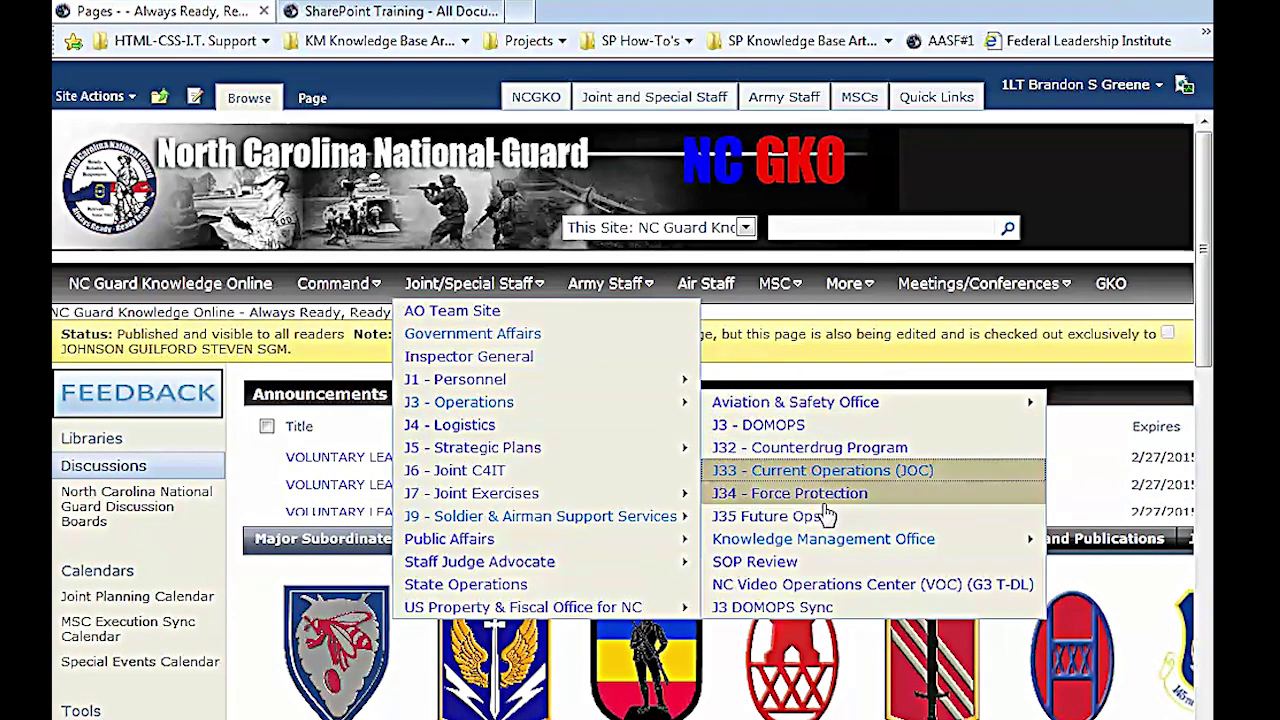
{"action": "mouse_move", "coordinate": [850, 540]}
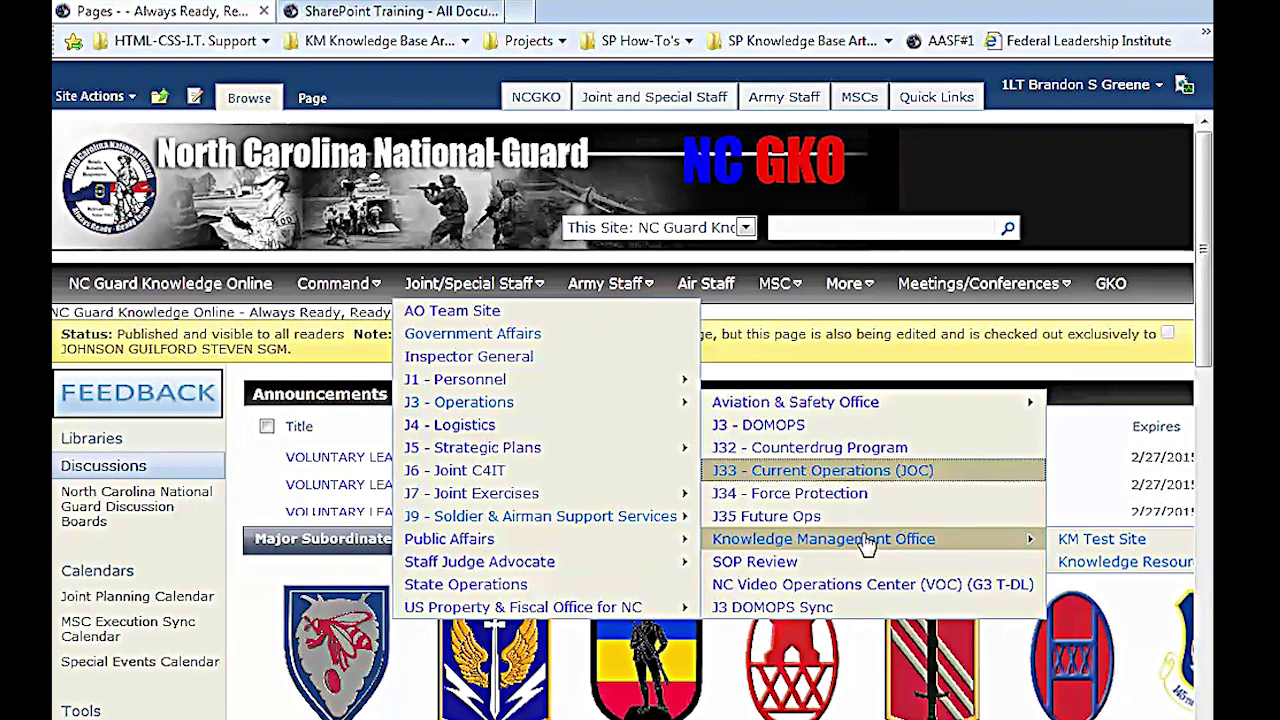
{"action": "left_click", "coordinate": [868, 540]}
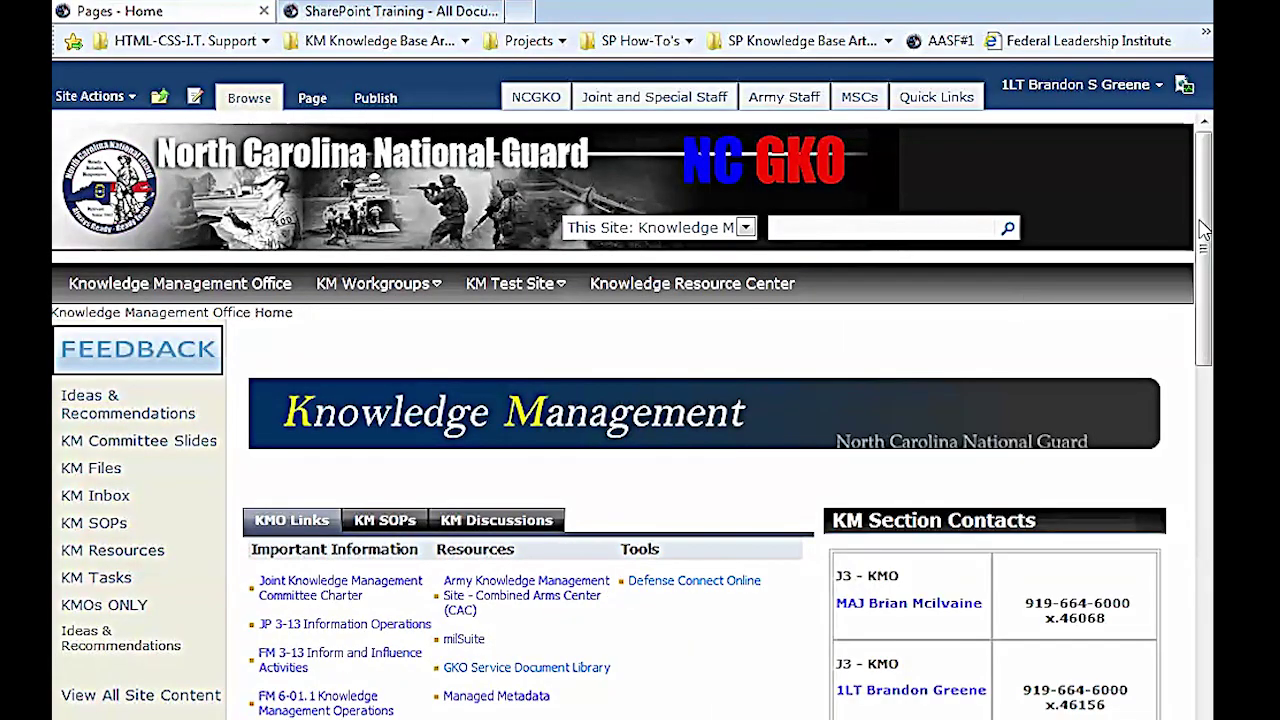
{"action": "left_click_drag", "start_coordinate": [1207, 188], "coordinate": [1208, 248]}
{"action": "scroll", "coordinate": [1208, 248], "scroll_direction": "up", "scroll_amount": 3}
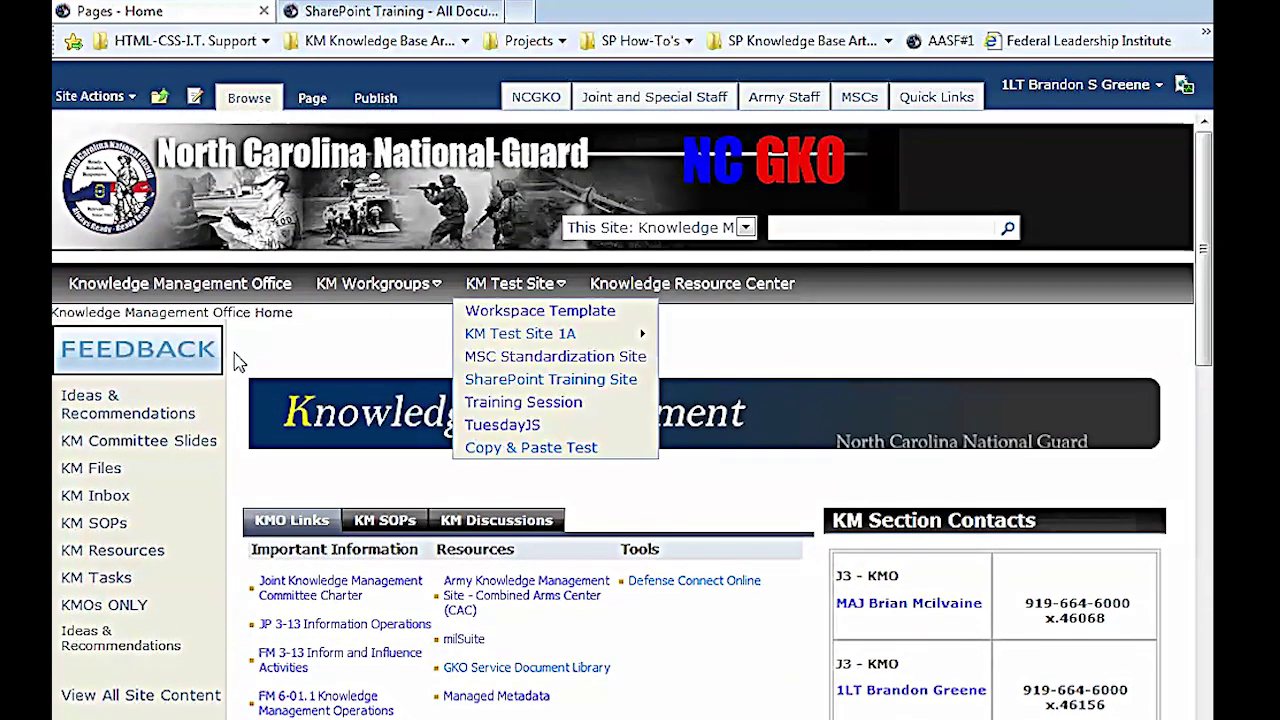
Step: Open the Ideas & Recommendations form, review its submission fields from start to end, and close it without submitting
{"action": "left_click", "coordinate": [95, 403]}
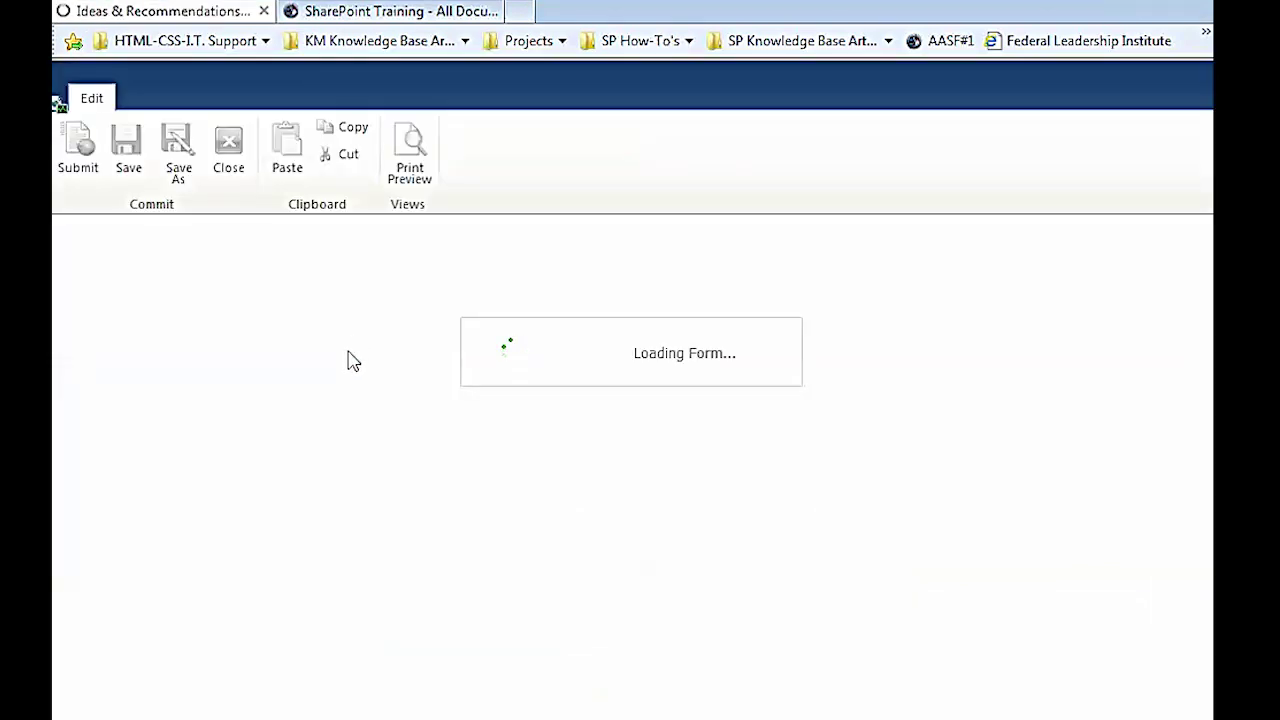
{"action": "scroll", "coordinate": [371, 371], "scroll_direction": "down", "scroll_amount": 5}
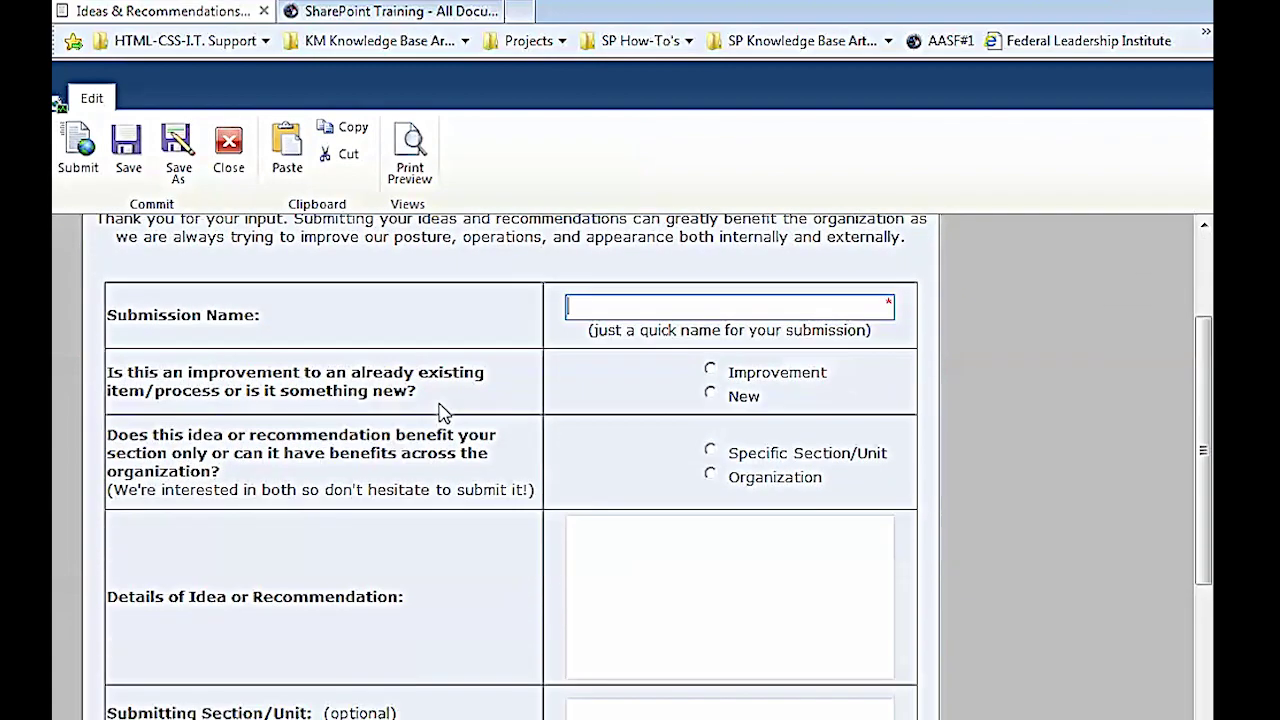
{"action": "scroll", "coordinate": [445, 412], "scroll_direction": "down", "scroll_amount": 3}
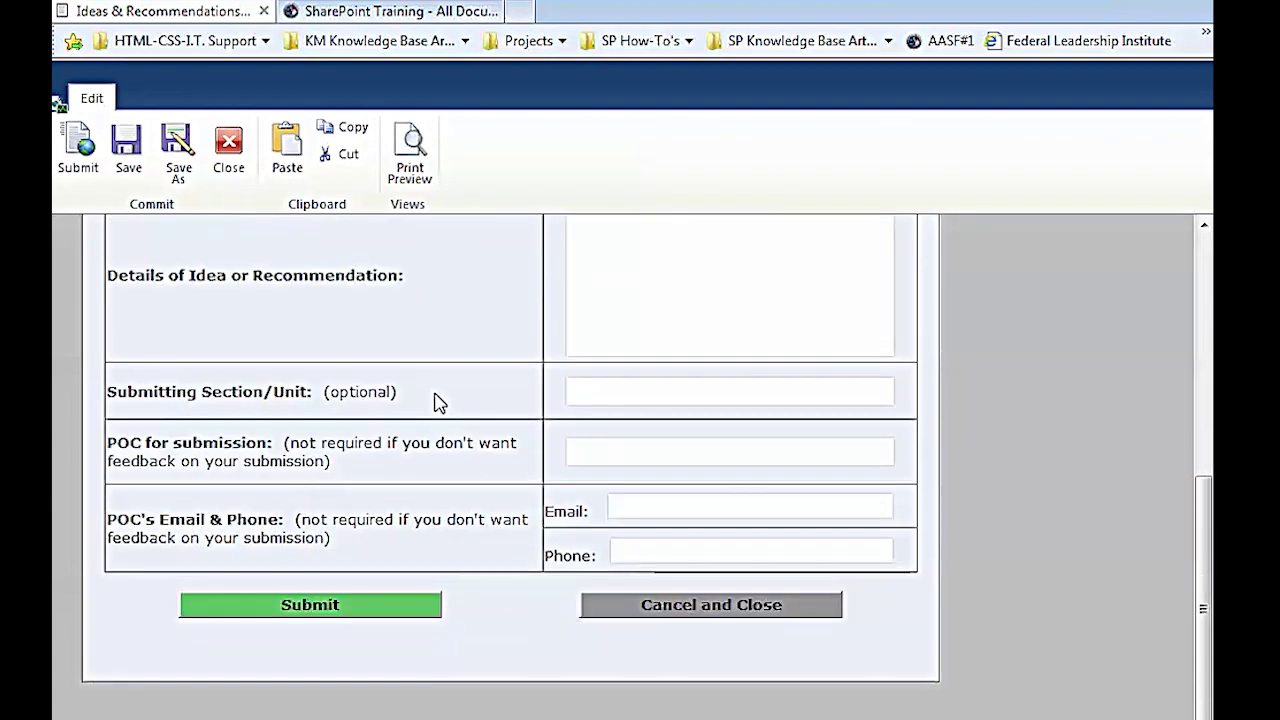
{"action": "scroll", "coordinate": [432, 400], "scroll_direction": "up", "scroll_amount": 8}
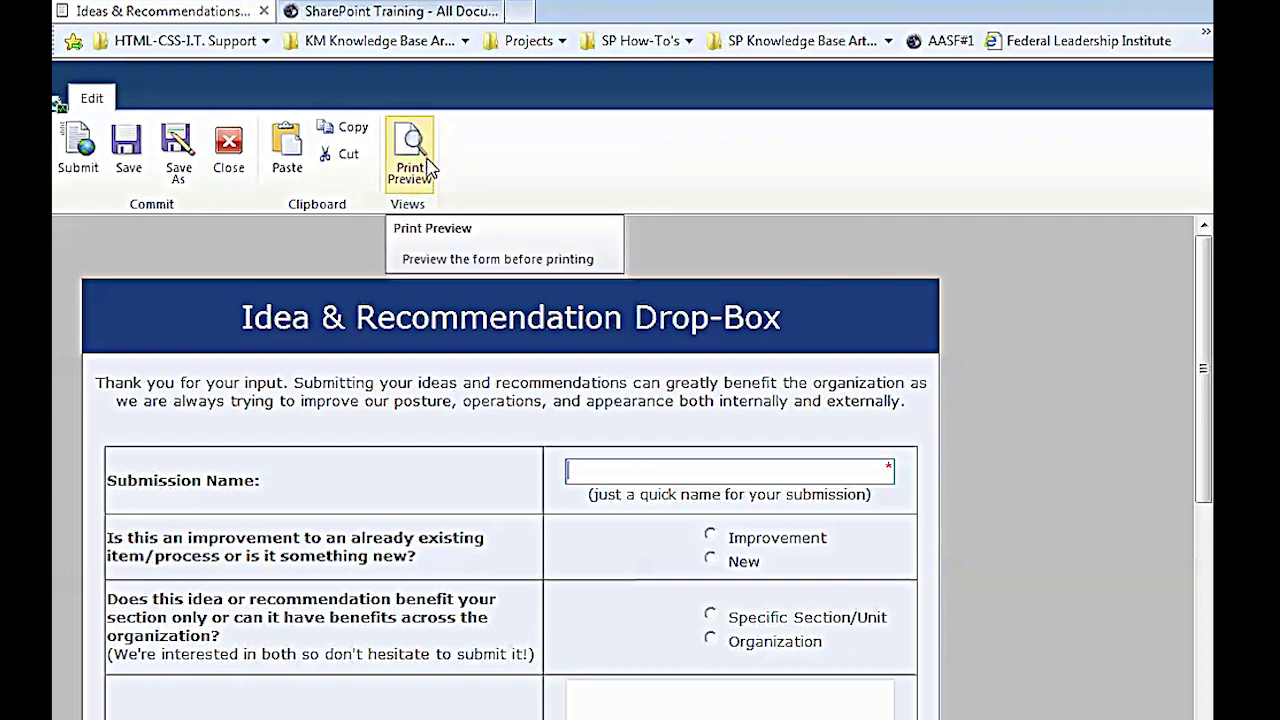
{"action": "left_click", "coordinate": [230, 145]}
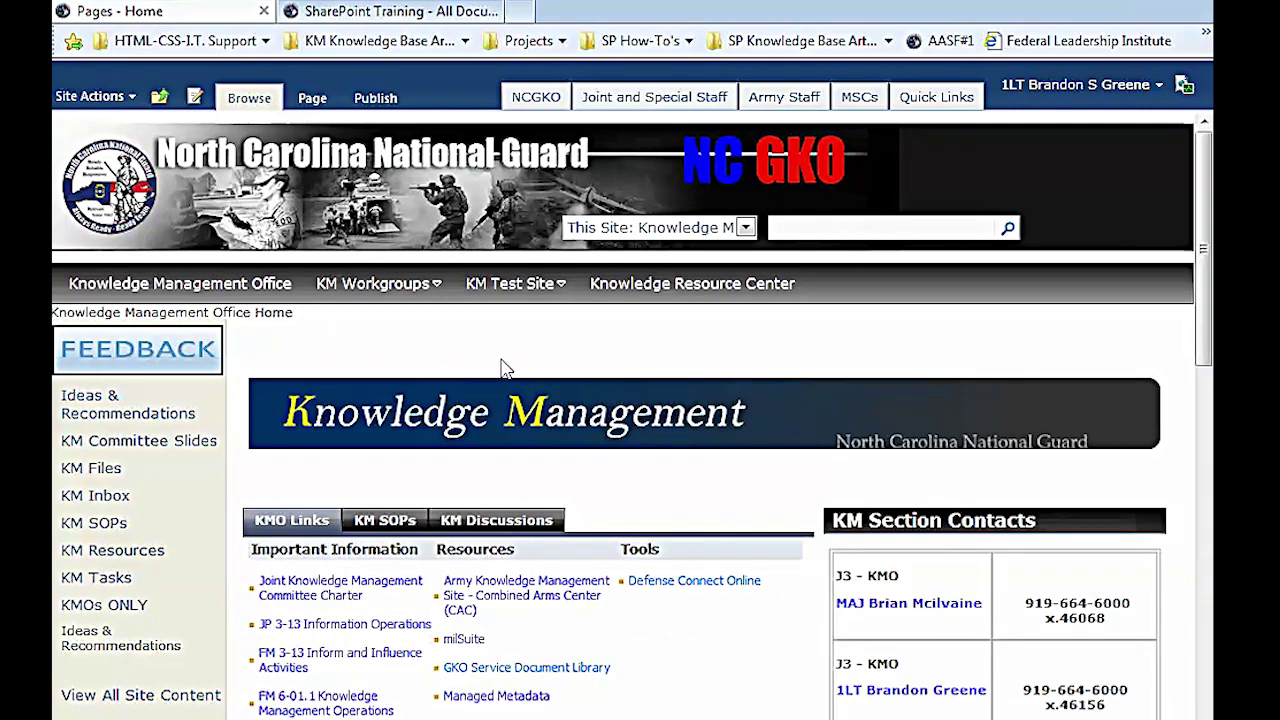
Step: Browse the KM Workgroups and KM Test Site subsites and open the SharePoint Training Site
{"action": "scroll", "coordinate": [425, 350], "scroll_direction": "down", "scroll_amount": 1}
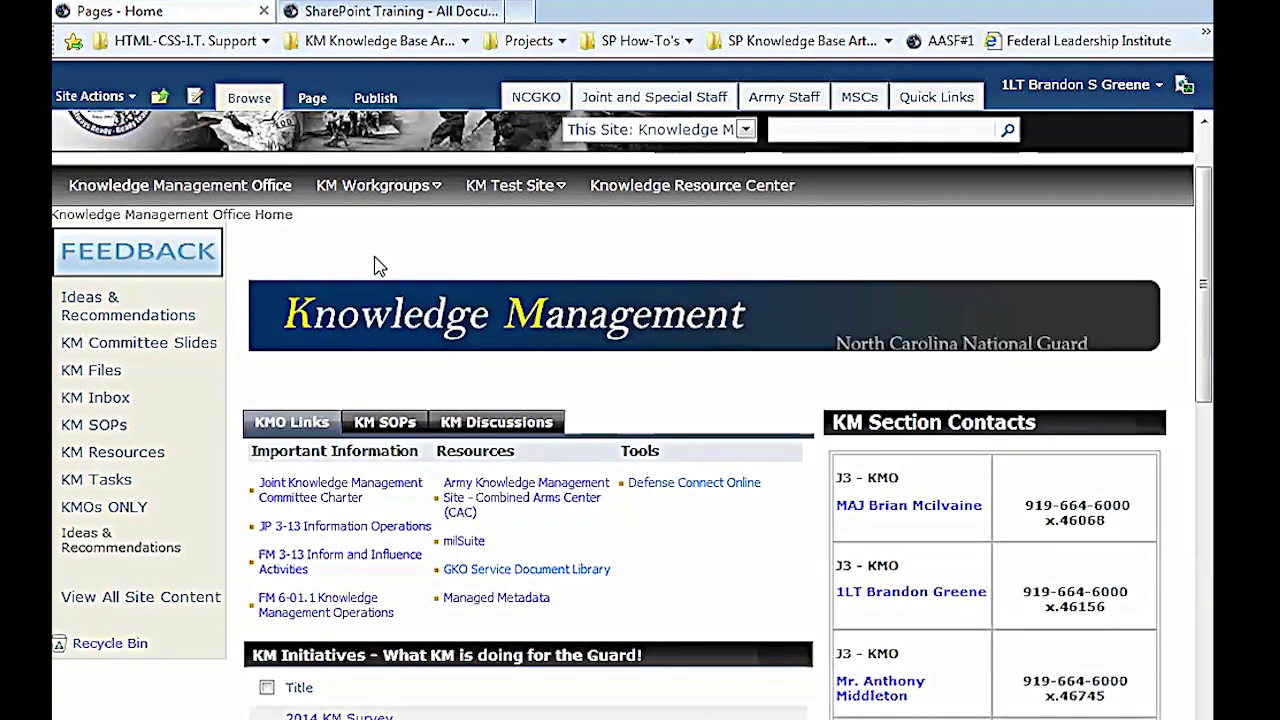
{"action": "mouse_move", "coordinate": [386, 184]}
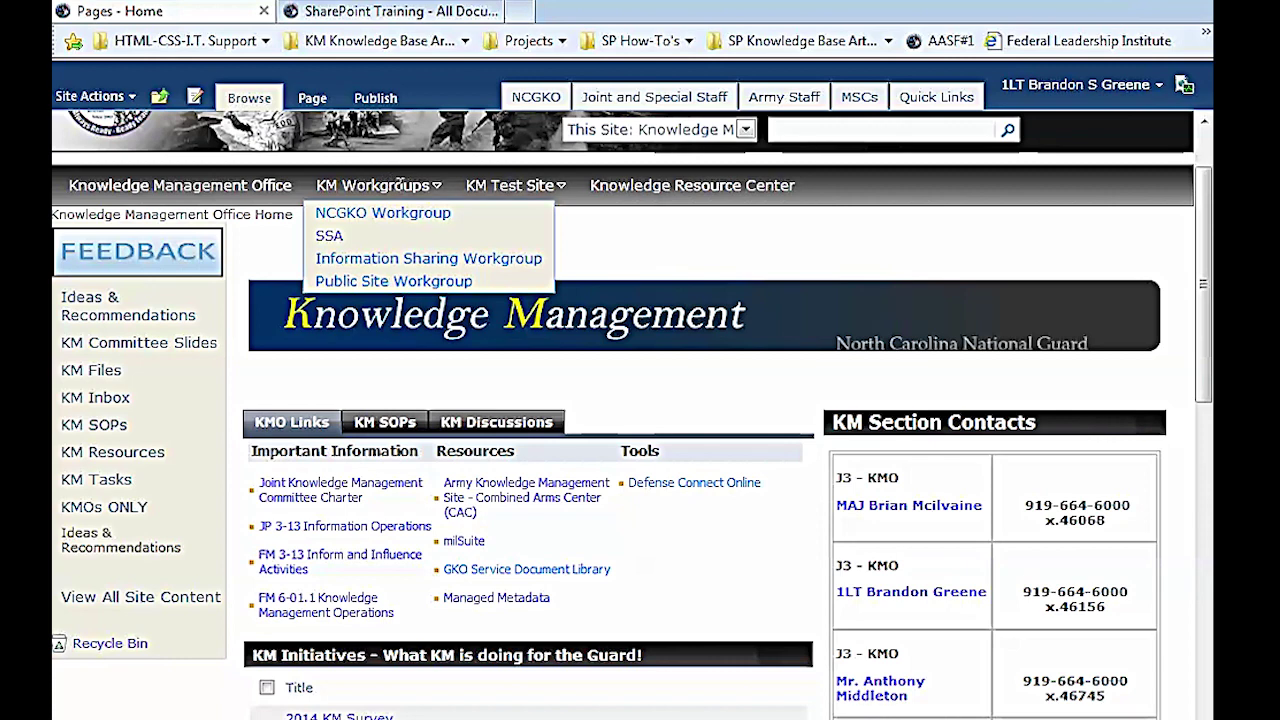
{"action": "mouse_move", "coordinate": [485, 188]}
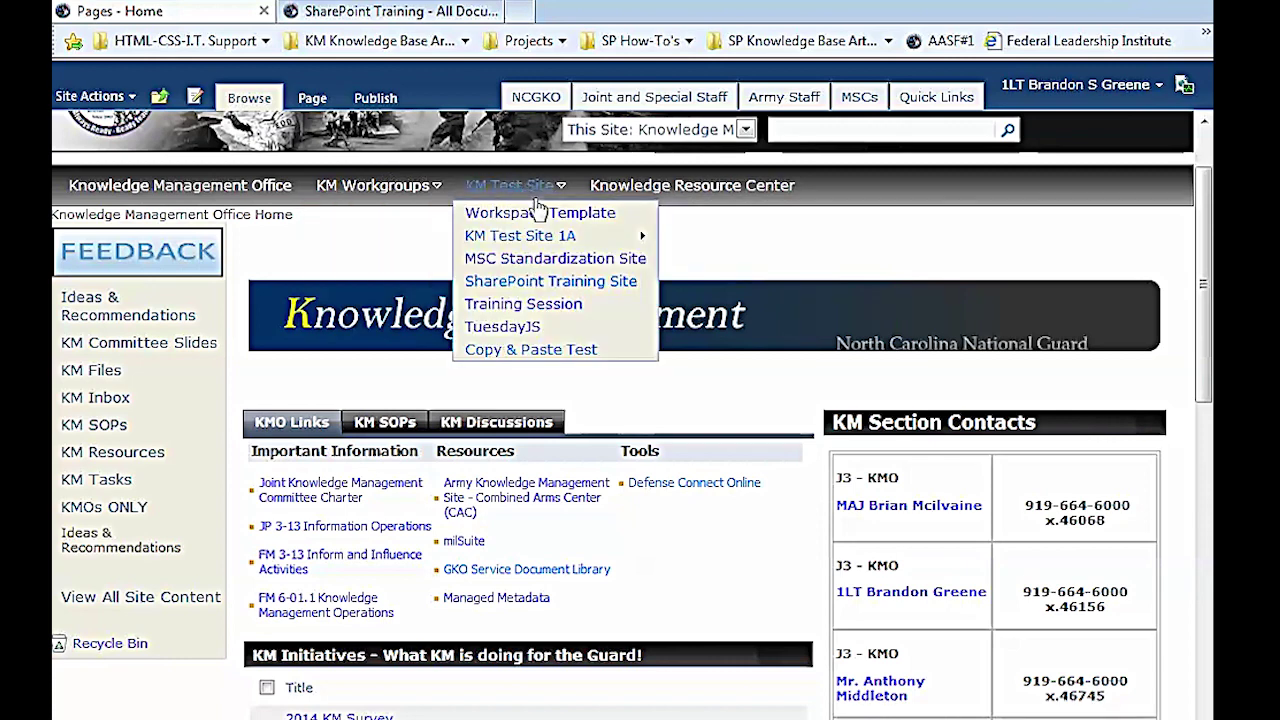
{"action": "mouse_move", "coordinate": [527, 244]}
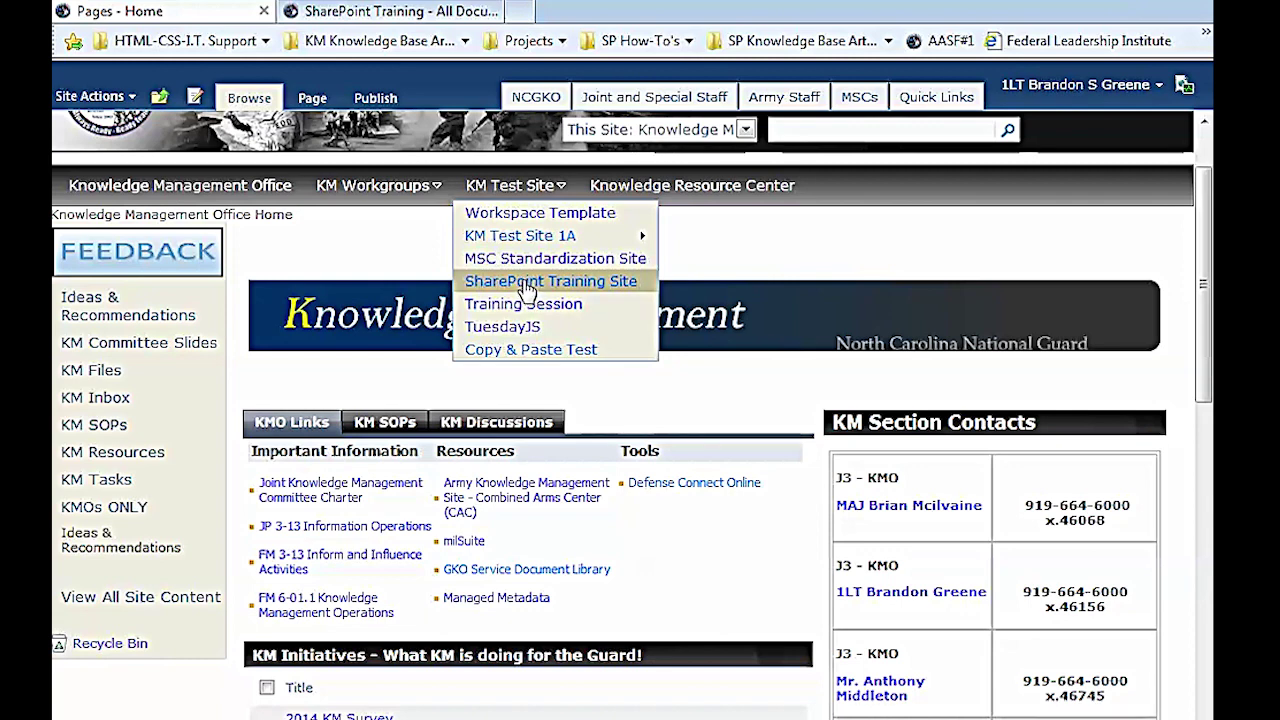
{"action": "left_click", "coordinate": [520, 289]}
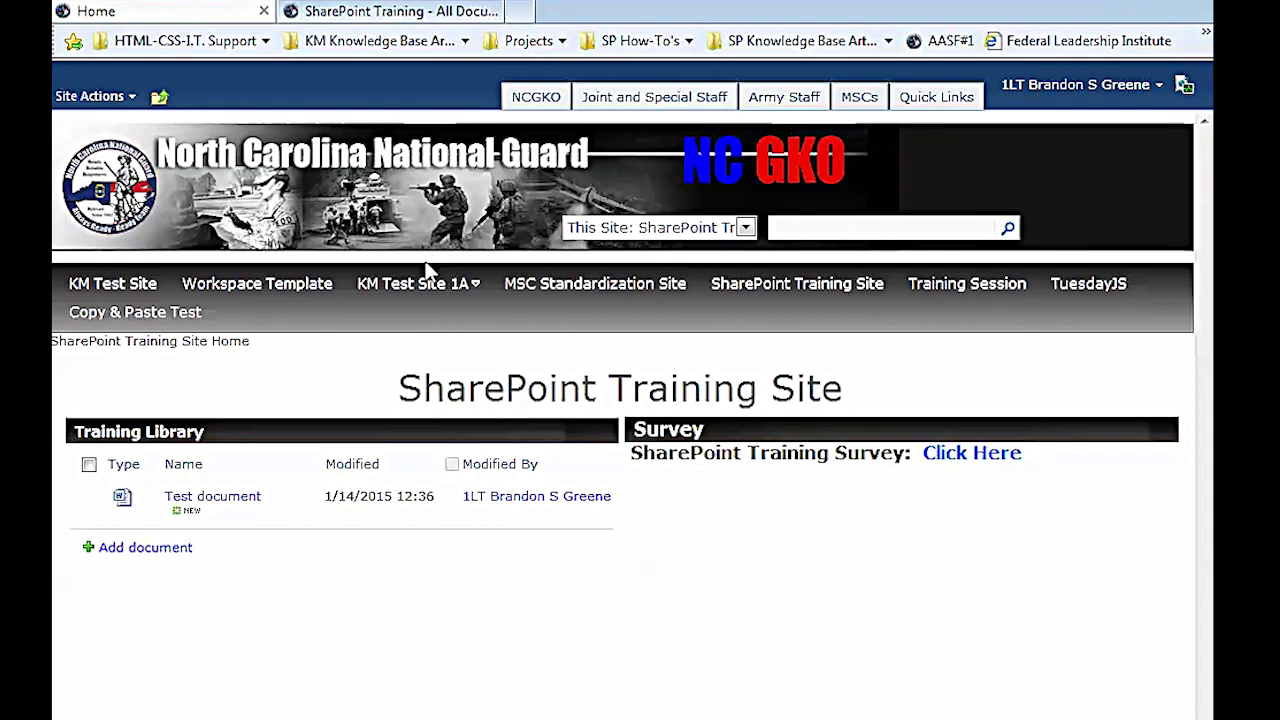
Step: View the SharePoint Training Survey overview, return to the training site home, and check the Basics class outline in Word
{"action": "mouse_move", "coordinate": [440, 281]}
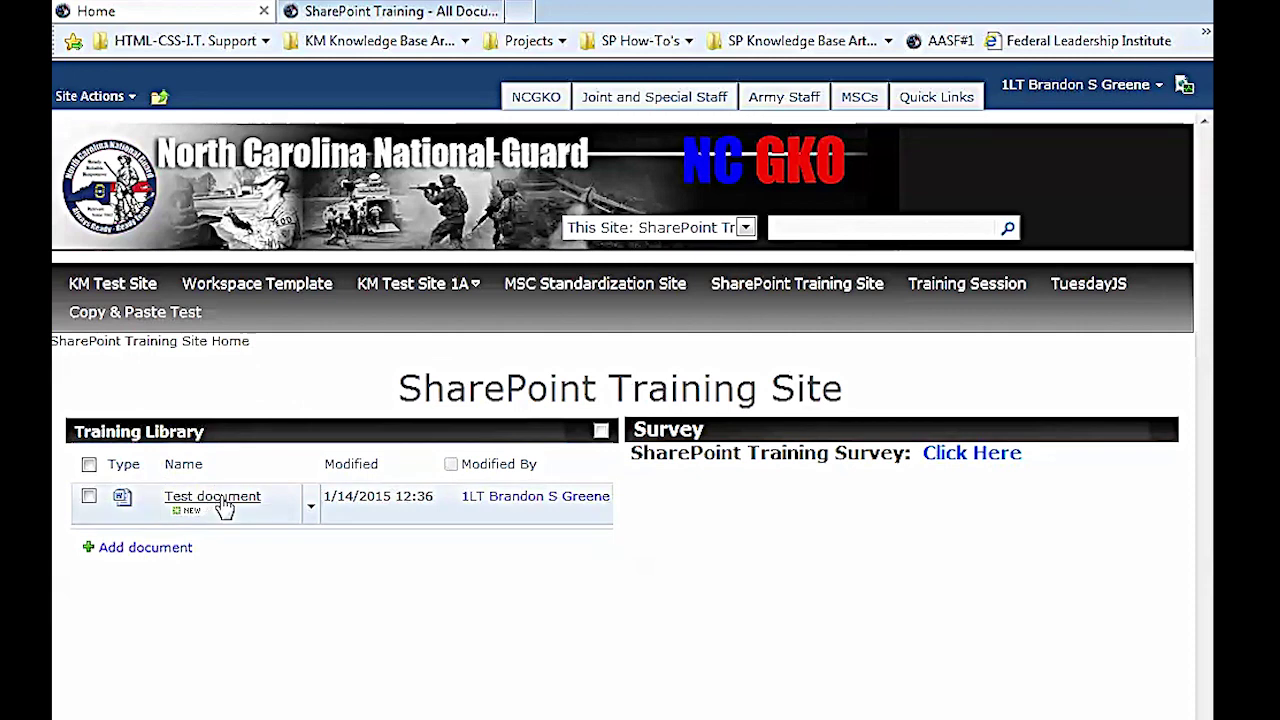
{"action": "left_click", "coordinate": [975, 461]}
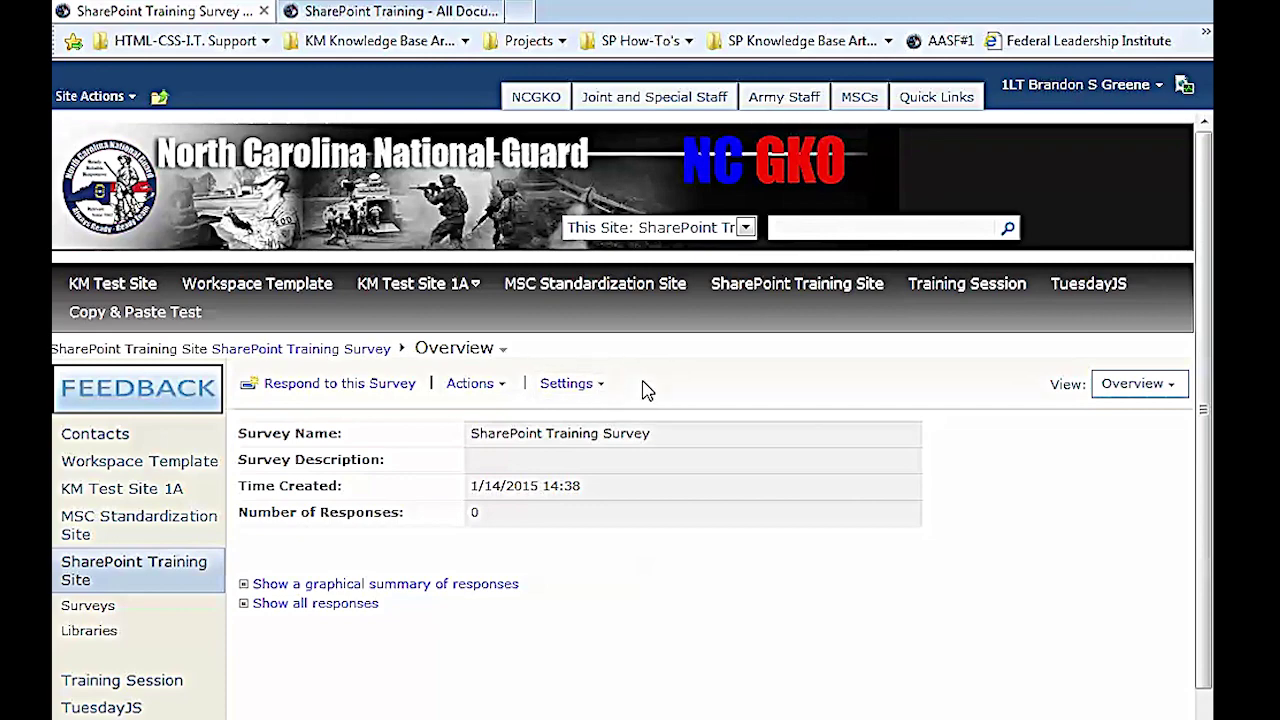
{"action": "left_click", "coordinate": [112, 8]}
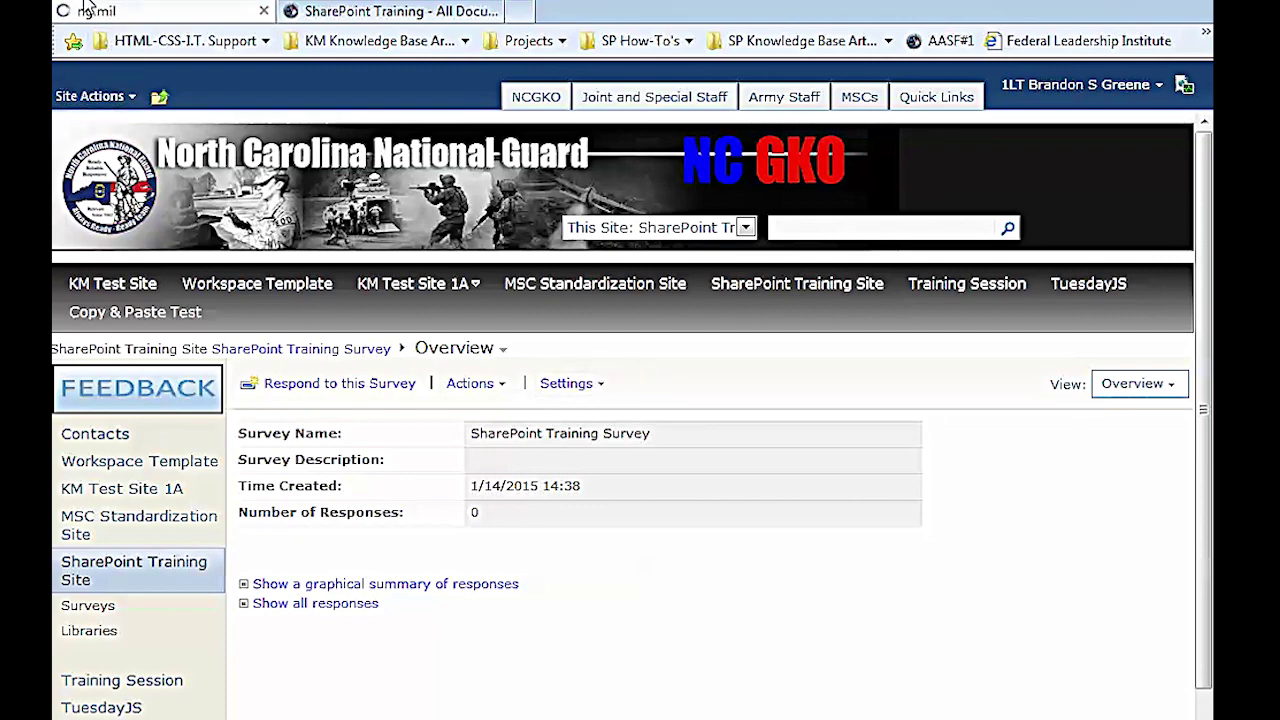
{"action": "left_click", "coordinate": [400, 718]}
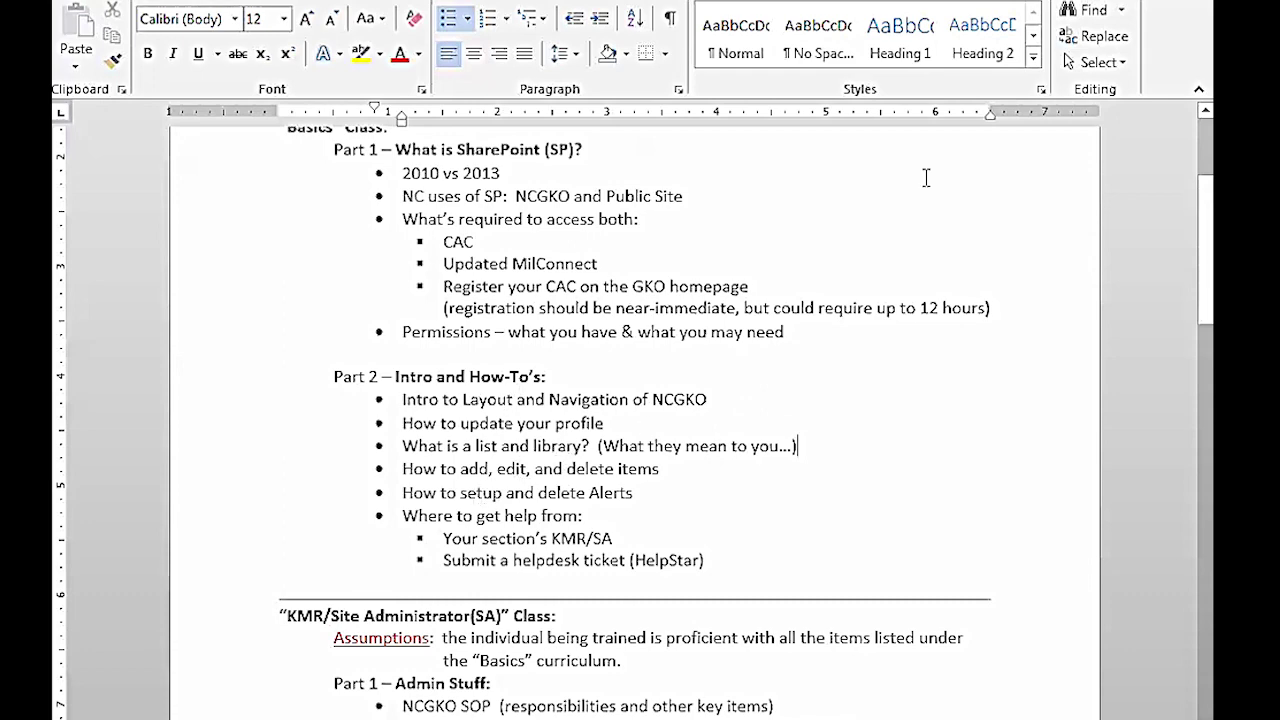
{"action": "key", "text": "alt+Tab"}
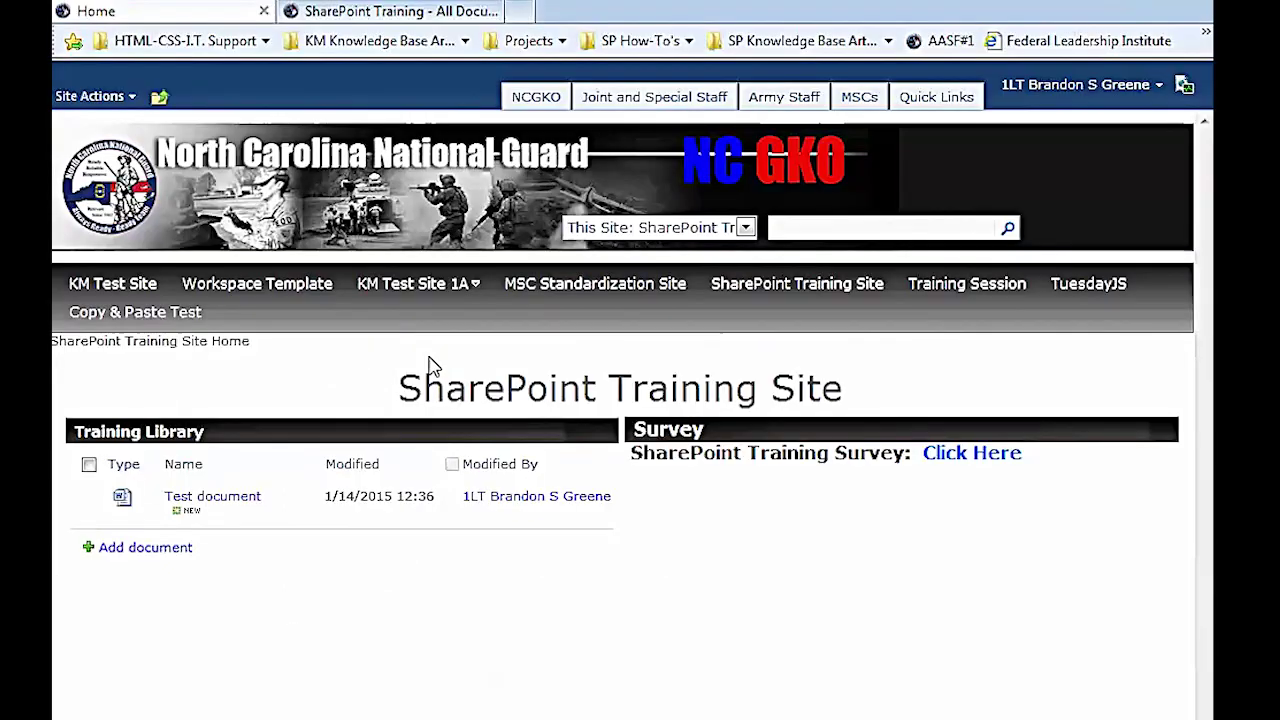
Step: Open Test document from the Training Library in Word and switch the read-only copy to editing
{"action": "left_click", "coordinate": [240, 502]}
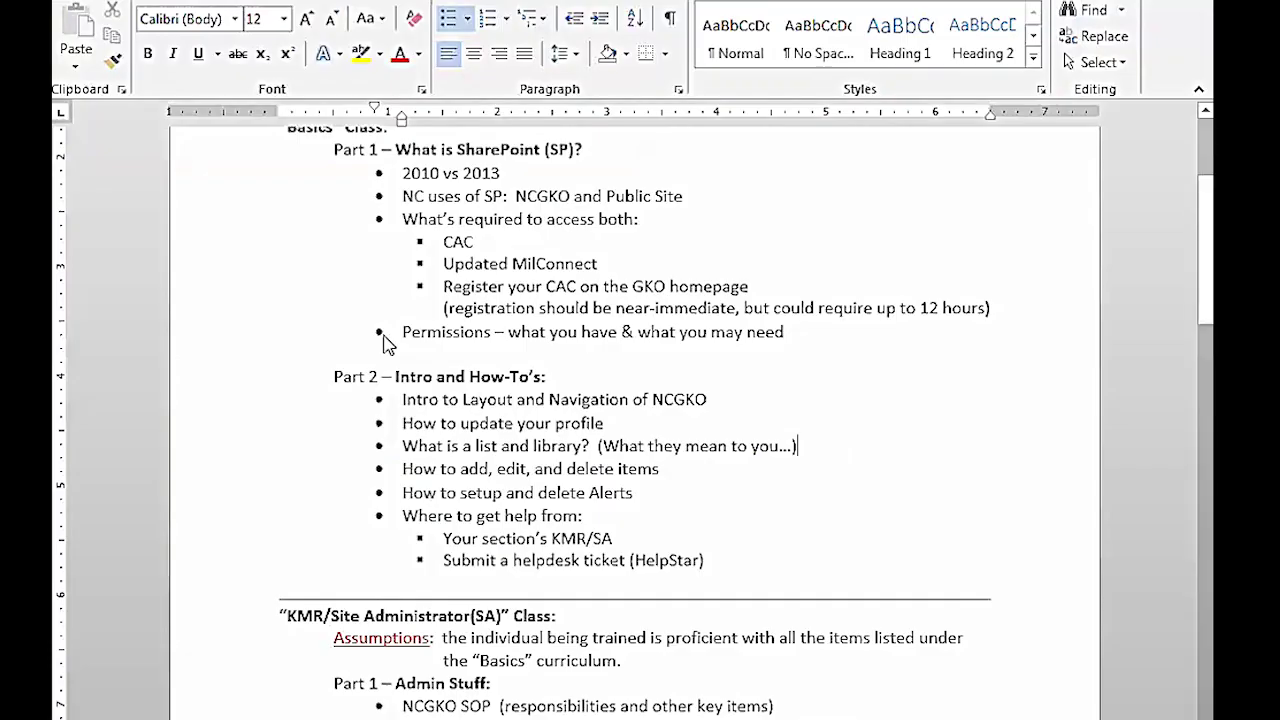
{"action": "left_click", "coordinate": [382, 333]}
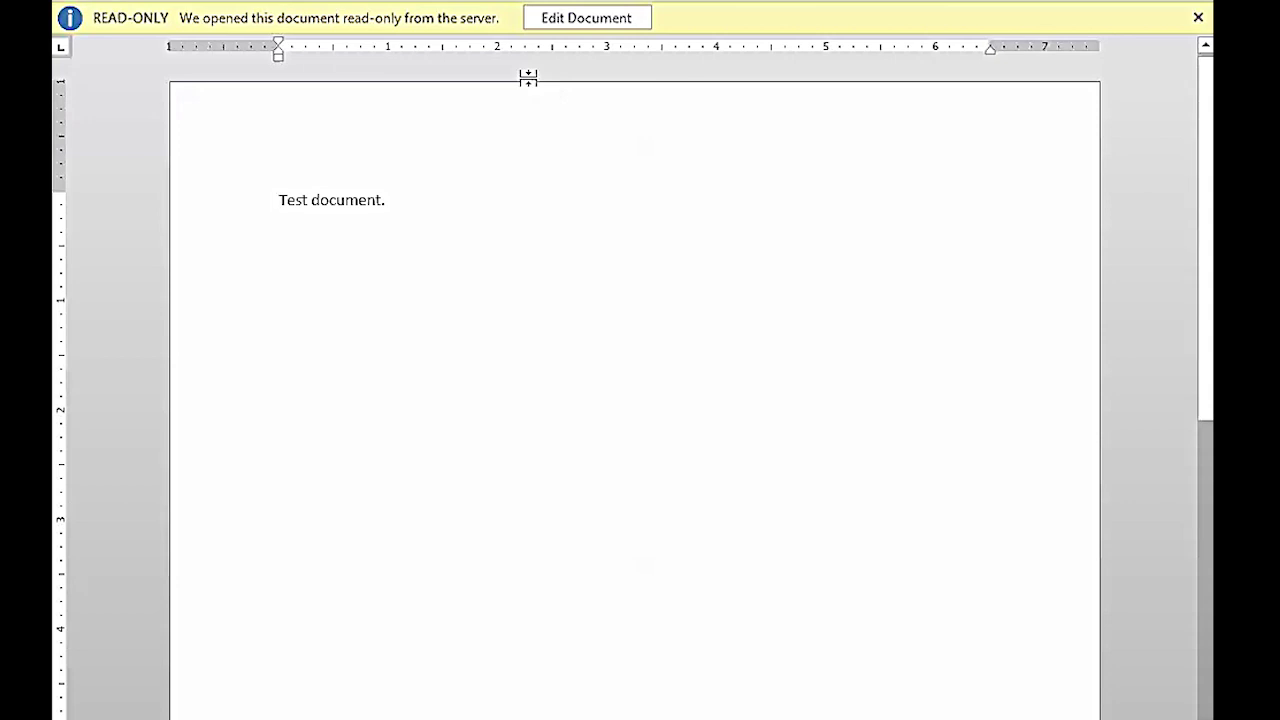
{"action": "left_click", "coordinate": [571, 18]}
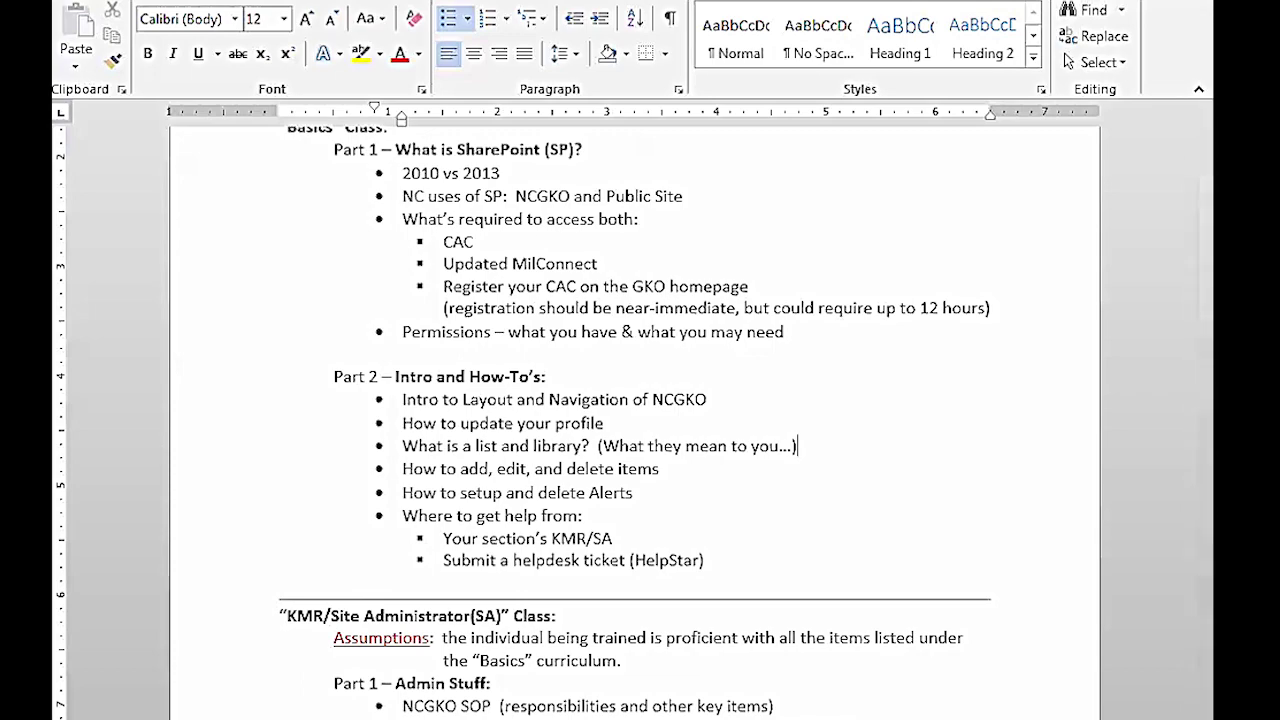
Step: Switch to the SharePoint Training documents page in the browser and load the SharePoint Training Site under KM Test Site there
{"action": "left_click", "coordinate": [300, 683]}
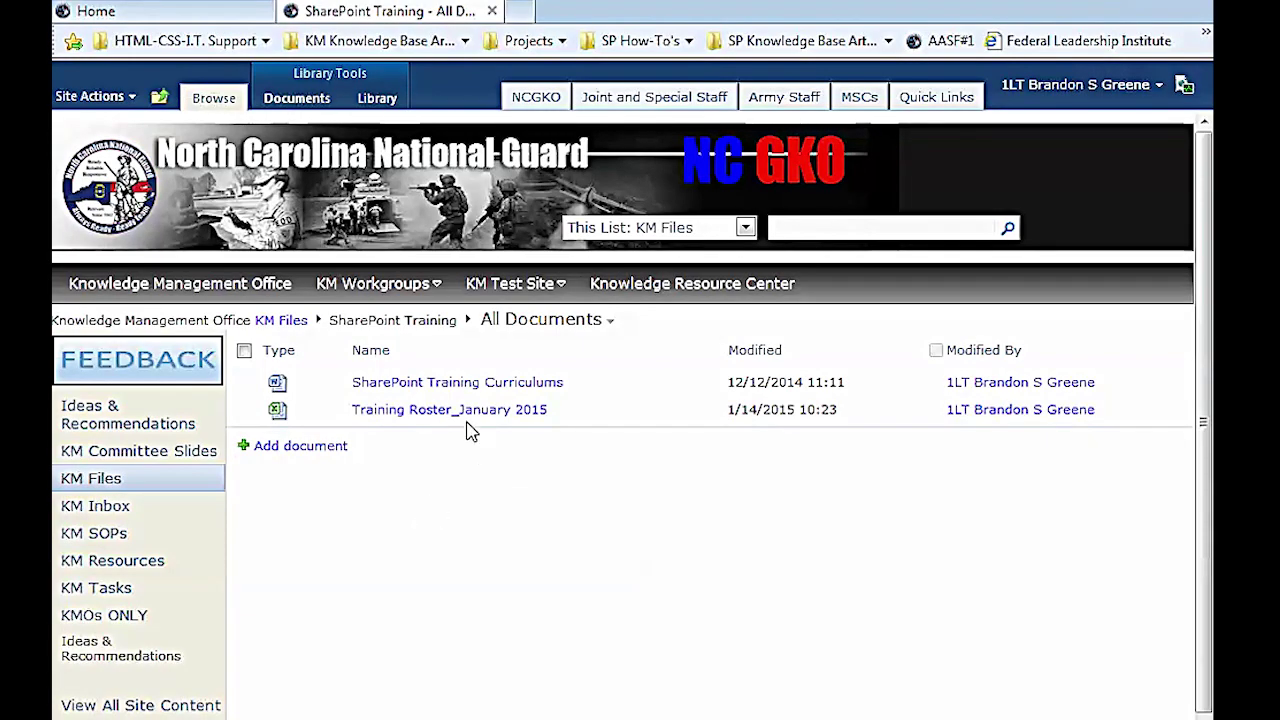
{"action": "mouse_move", "coordinate": [372, 284]}
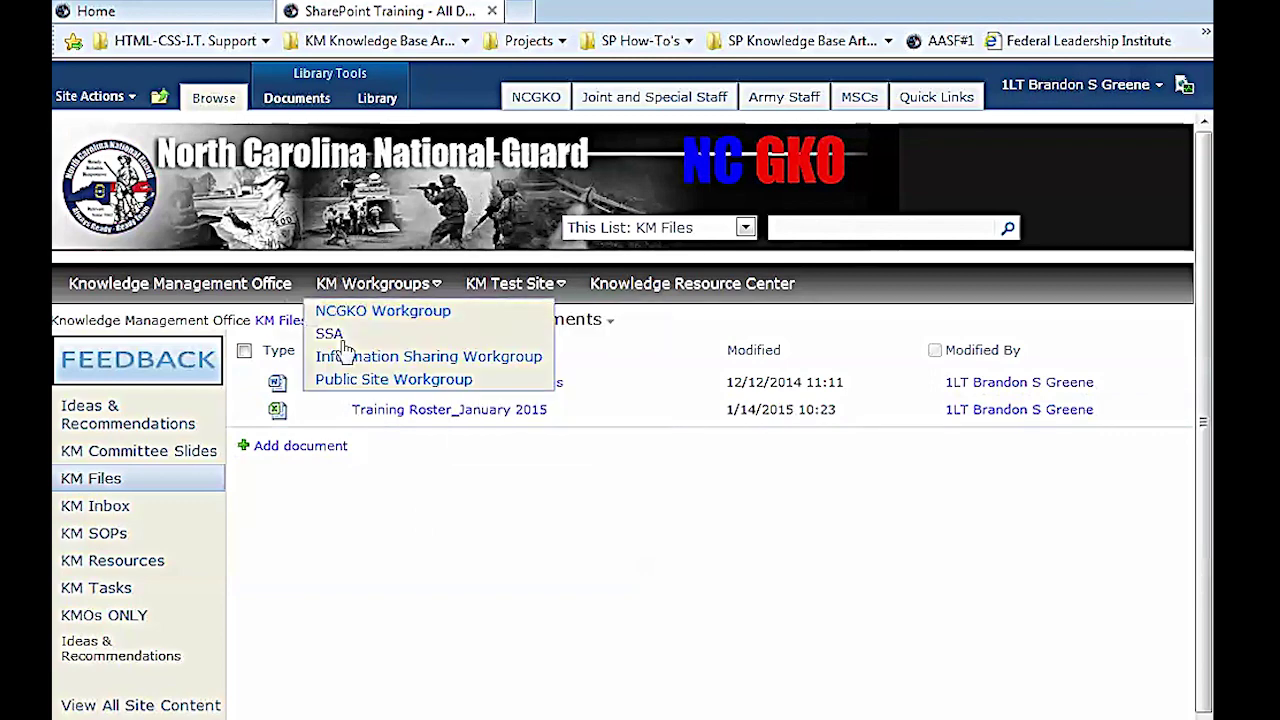
{"action": "mouse_move", "coordinate": [296, 718]}
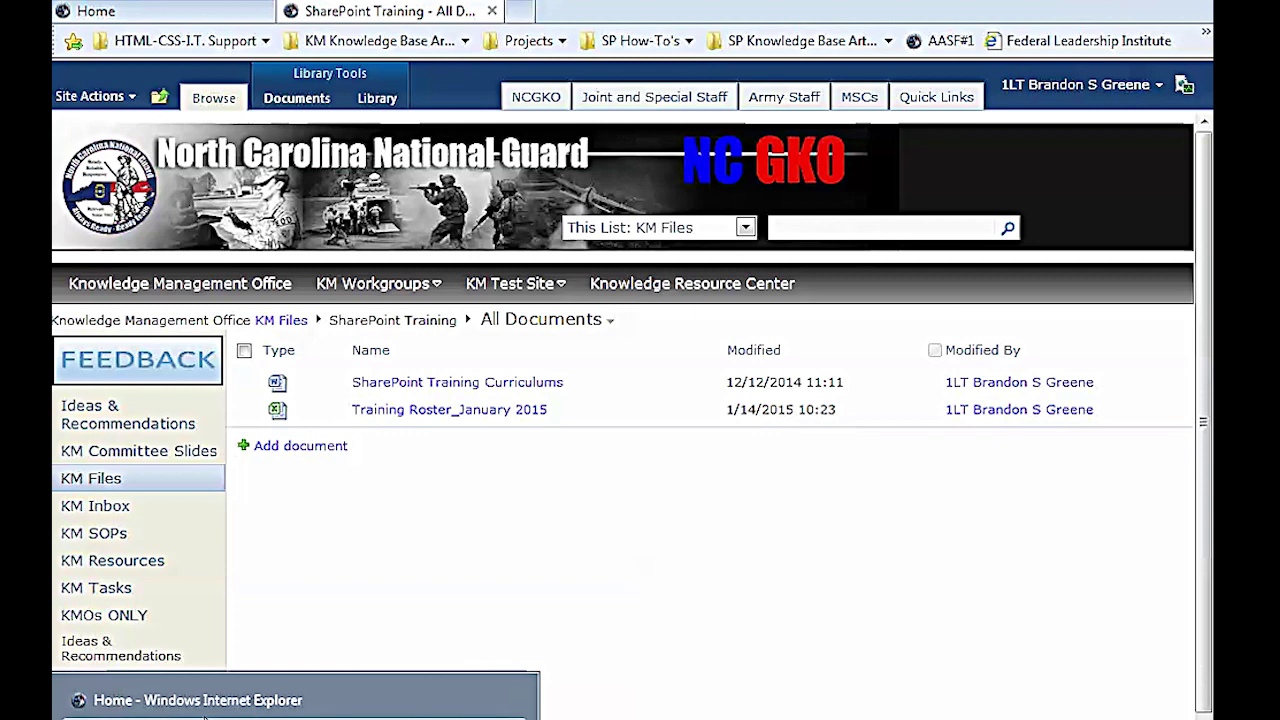
{"action": "mouse_move", "coordinate": [520, 284]}
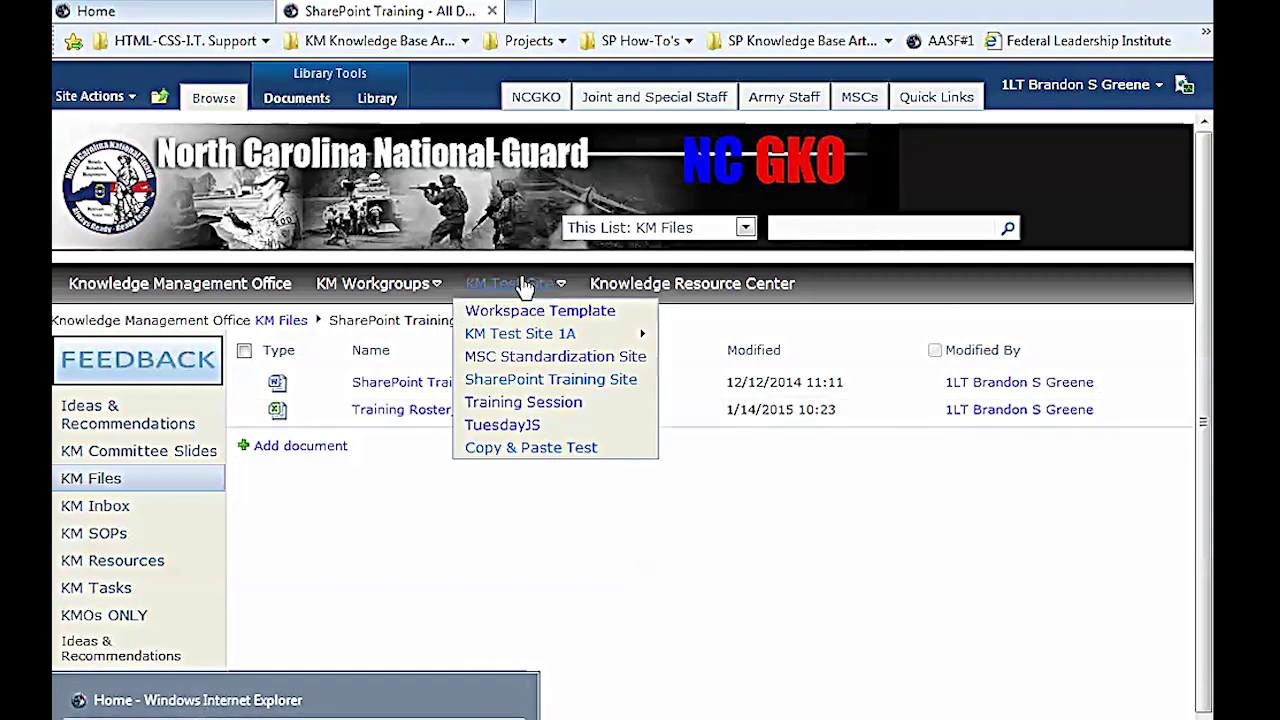
{"action": "left_click", "coordinate": [545, 383]}
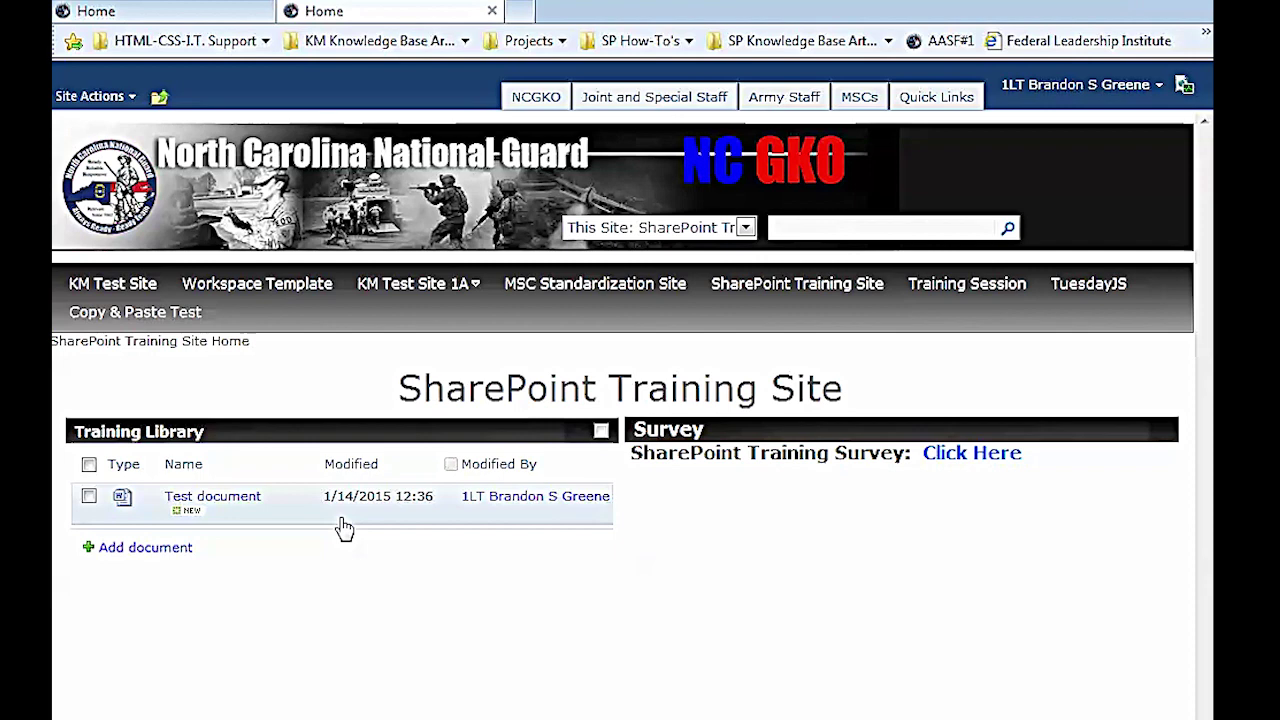
Step: Open Test document with the Edit in Microsoft Word option from its item actions in the Training Library
{"action": "mouse_move", "coordinate": [262, 512]}
{"action": "left_click", "coordinate": [311, 506]}
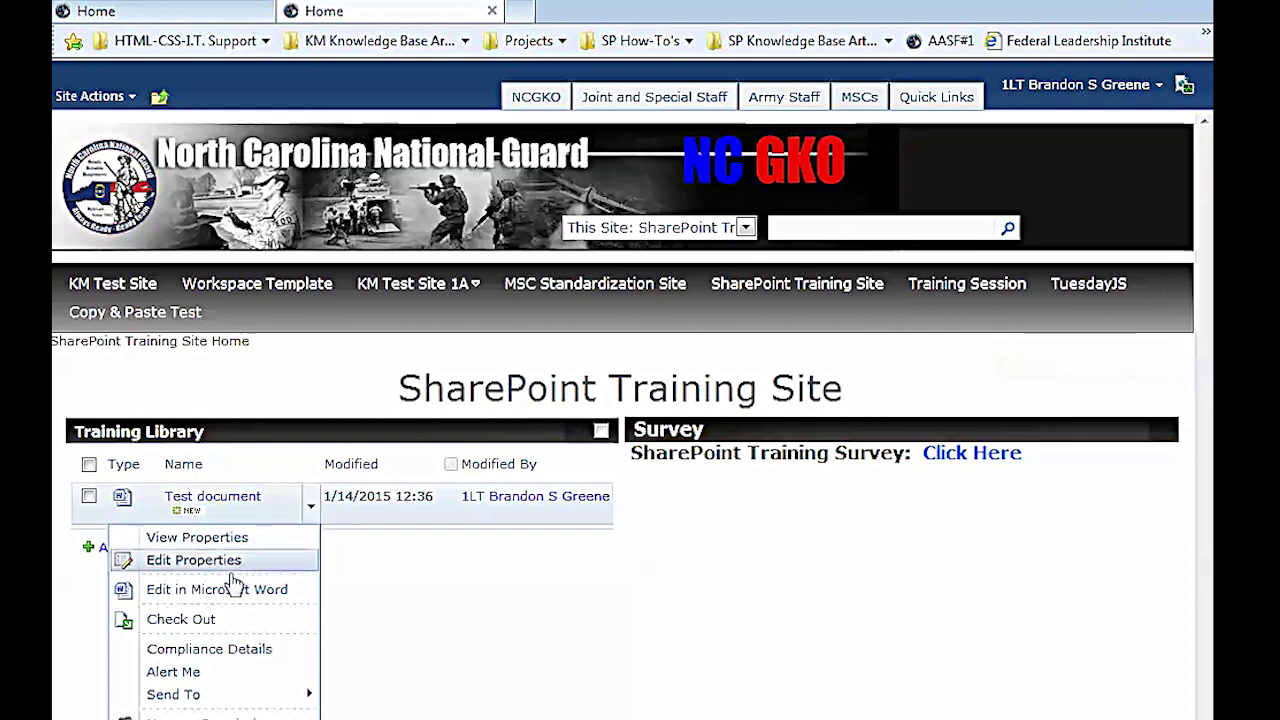
{"action": "left_click", "coordinate": [232, 591]}
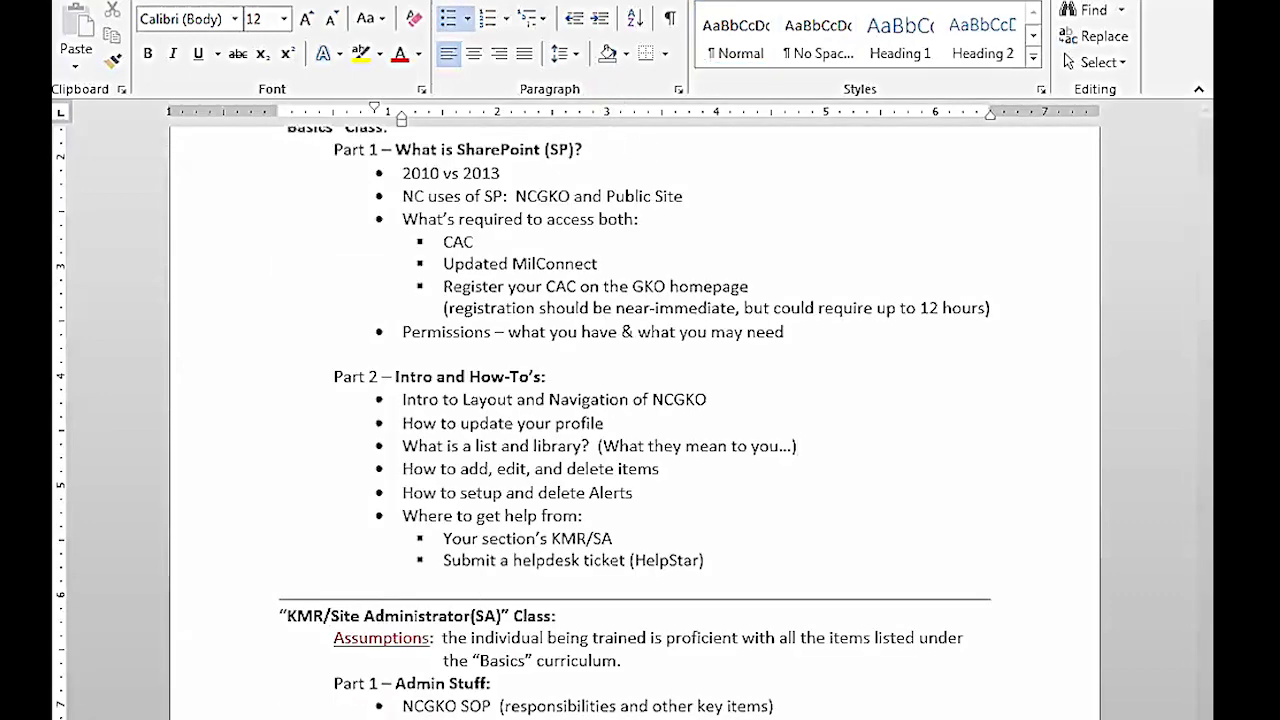
Step: Switch to the browser, select Test document in the Training Library, and show the ribbon on the SharePoint Training Site page
{"action": "left_click", "coordinate": [230, 716]}
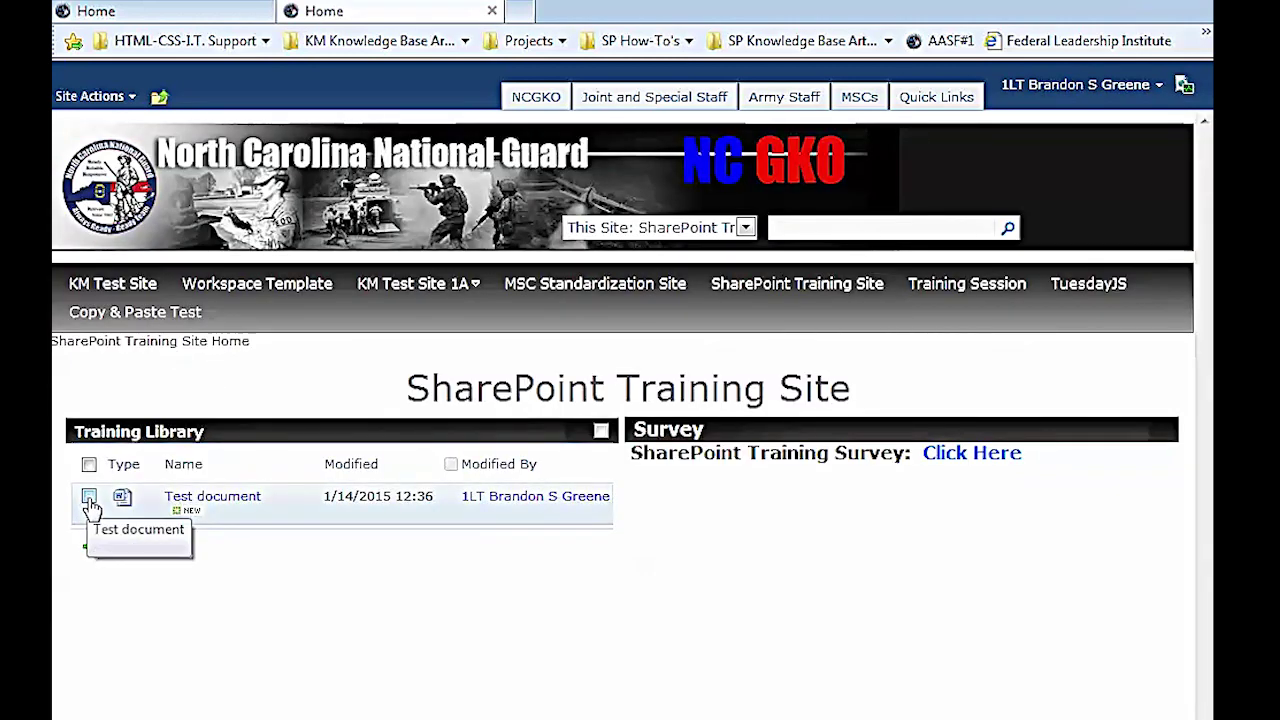
{"action": "left_click", "coordinate": [89, 499]}
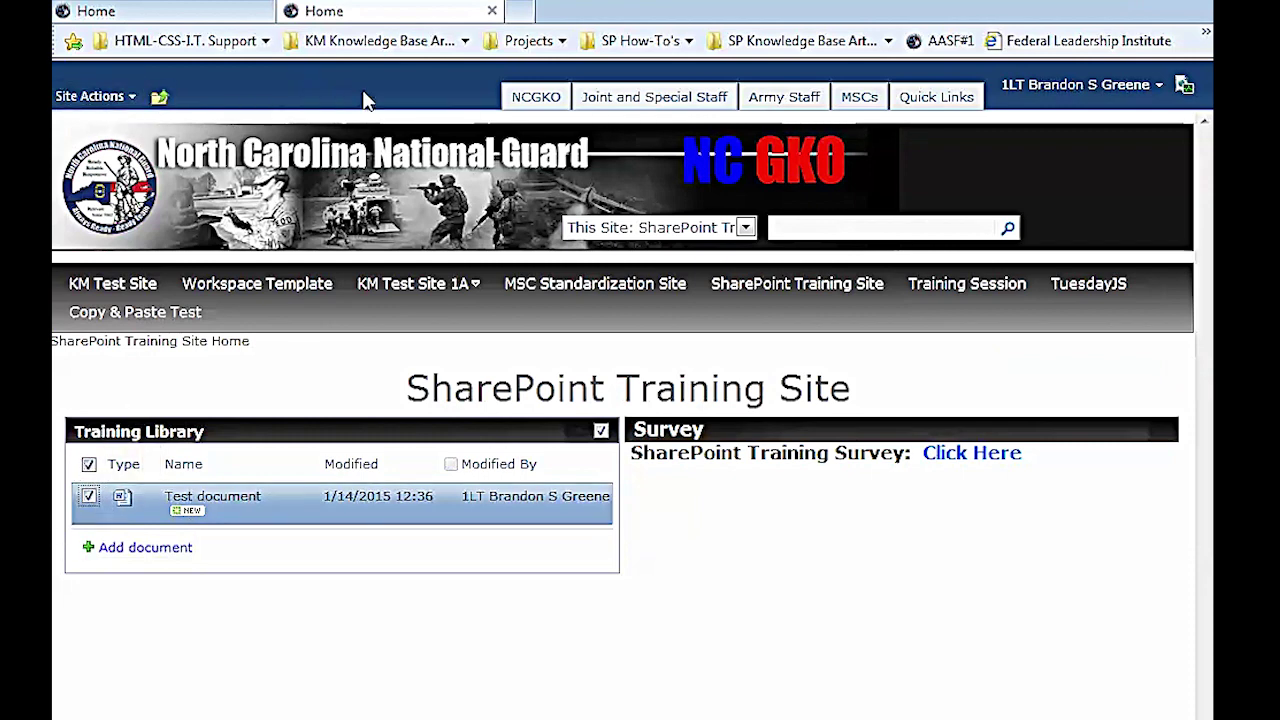
{"action": "left_click", "coordinate": [103, 100]}
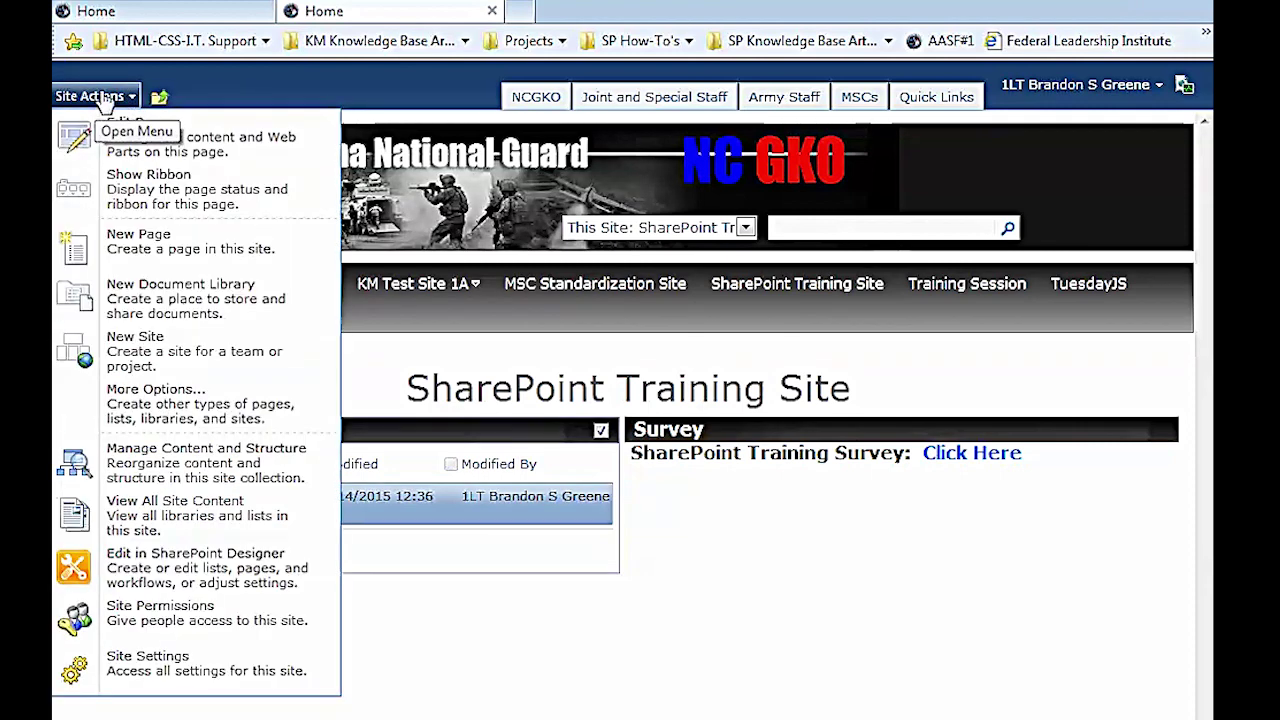
{"action": "left_click", "coordinate": [148, 190]}
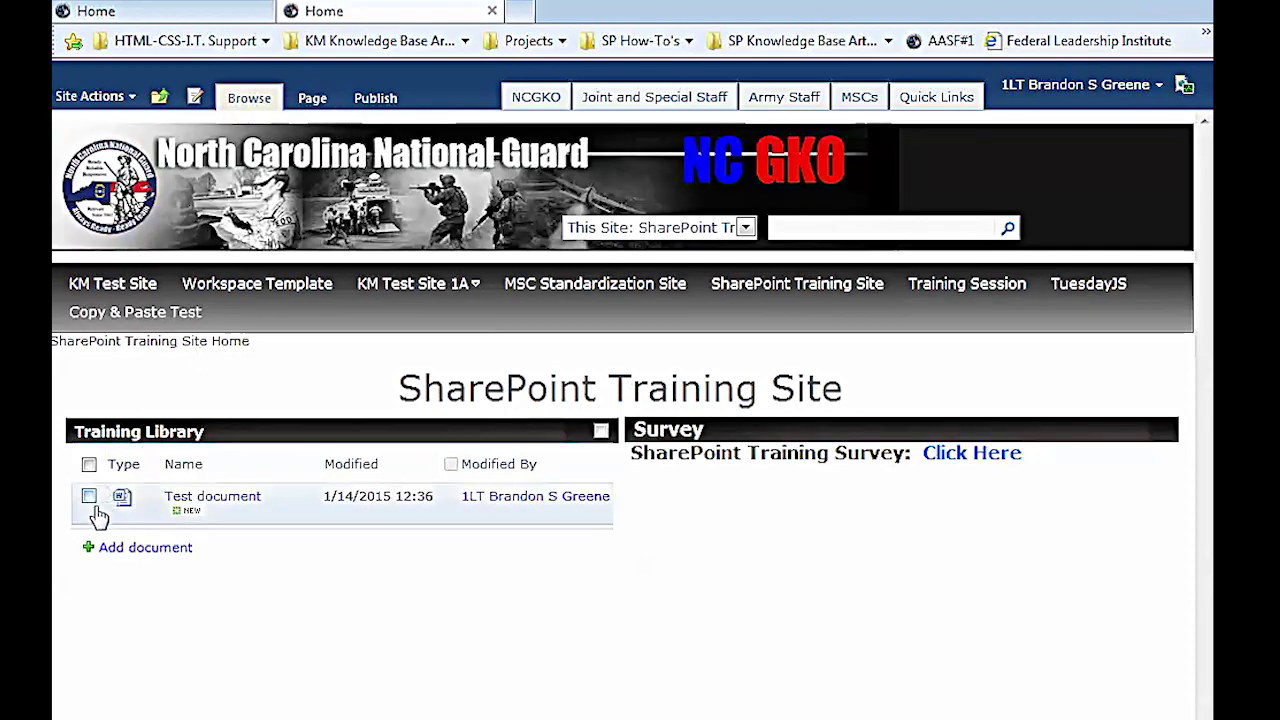
Step: Select Test document to examine its ribbon commands and item actions, and clear the selection
{"action": "left_click", "coordinate": [89, 497]}
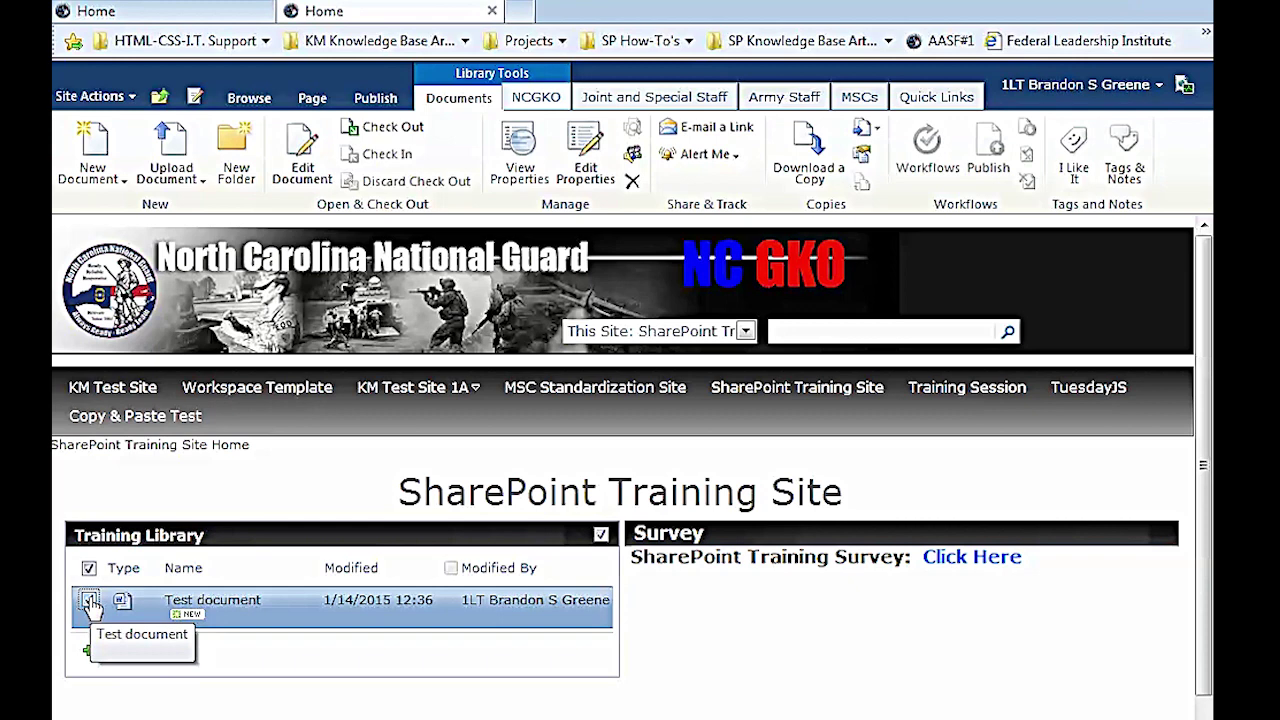
{"action": "left_click", "coordinate": [89, 601]}
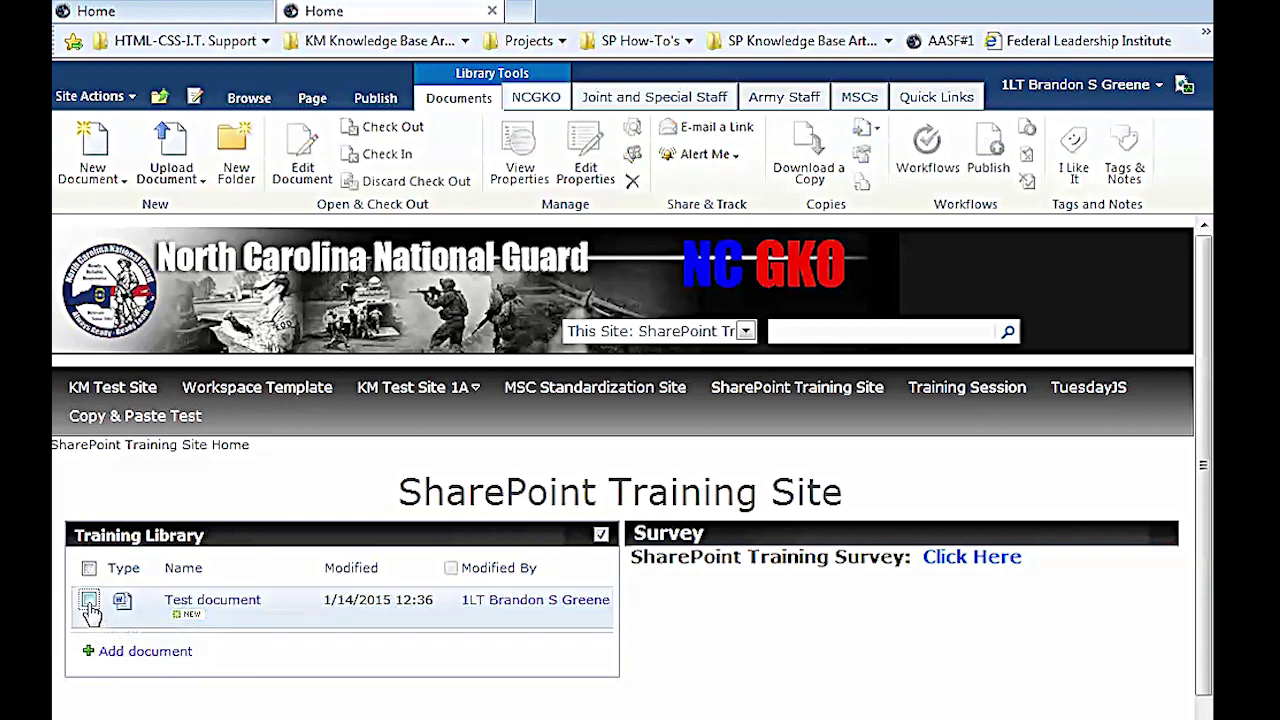
{"action": "left_click", "coordinate": [89, 601]}
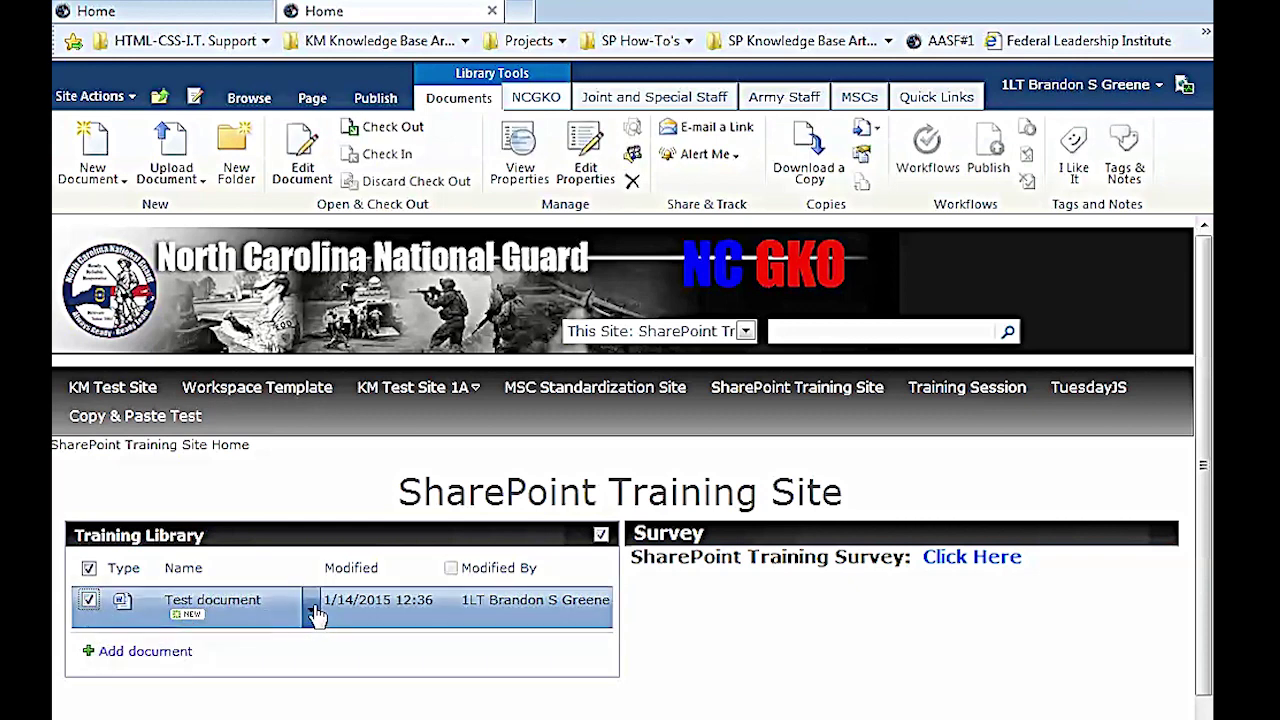
{"action": "left_click", "coordinate": [311, 612]}
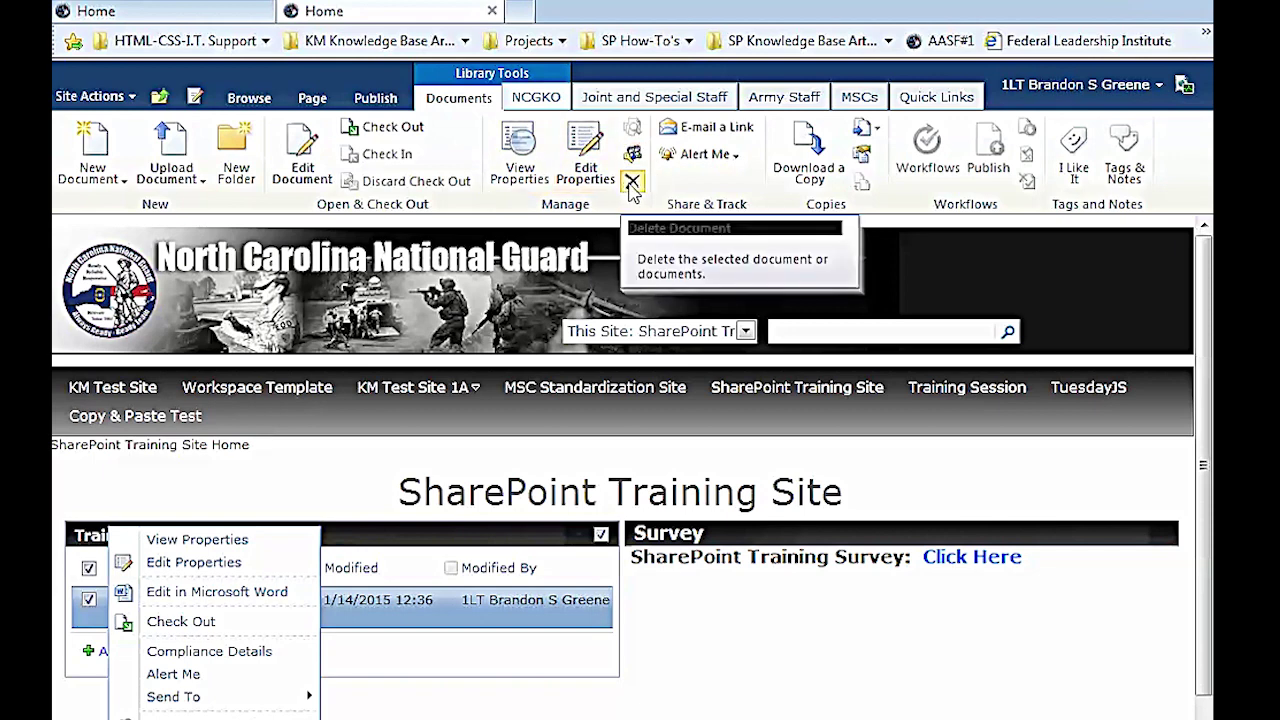
{"action": "key", "text": "Escape"}
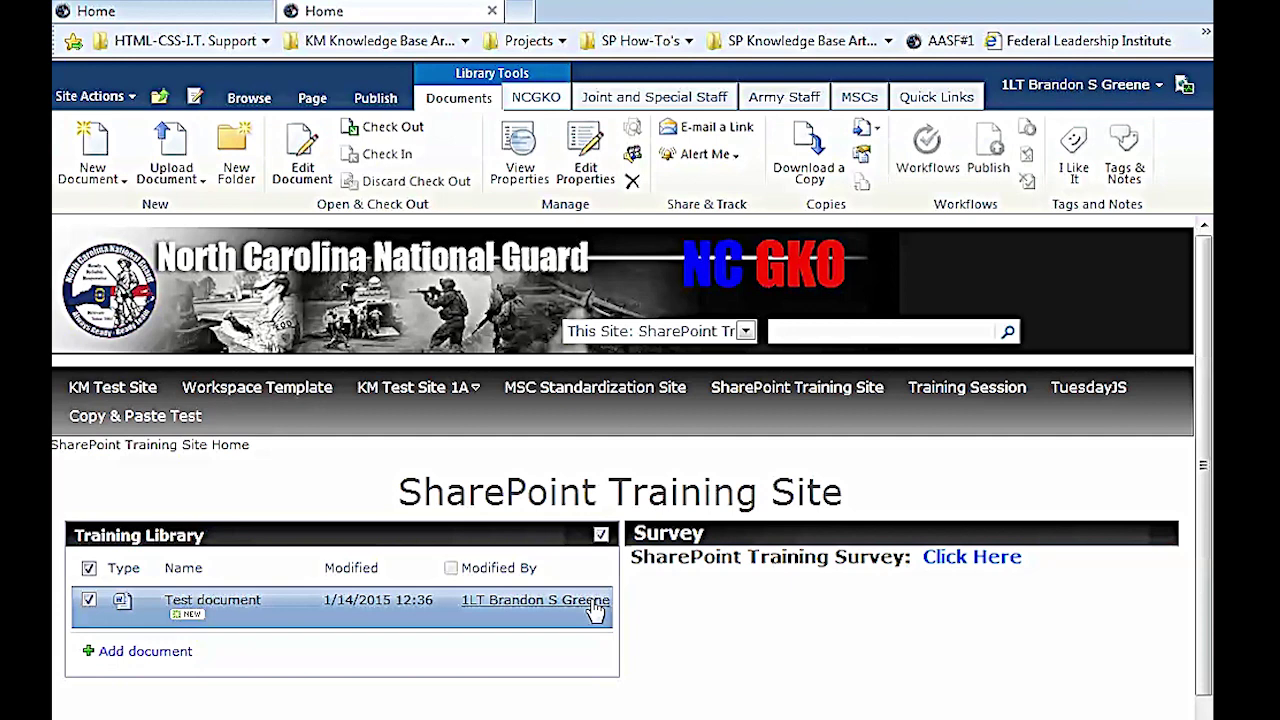
{"action": "left_click", "coordinate": [312, 706]}
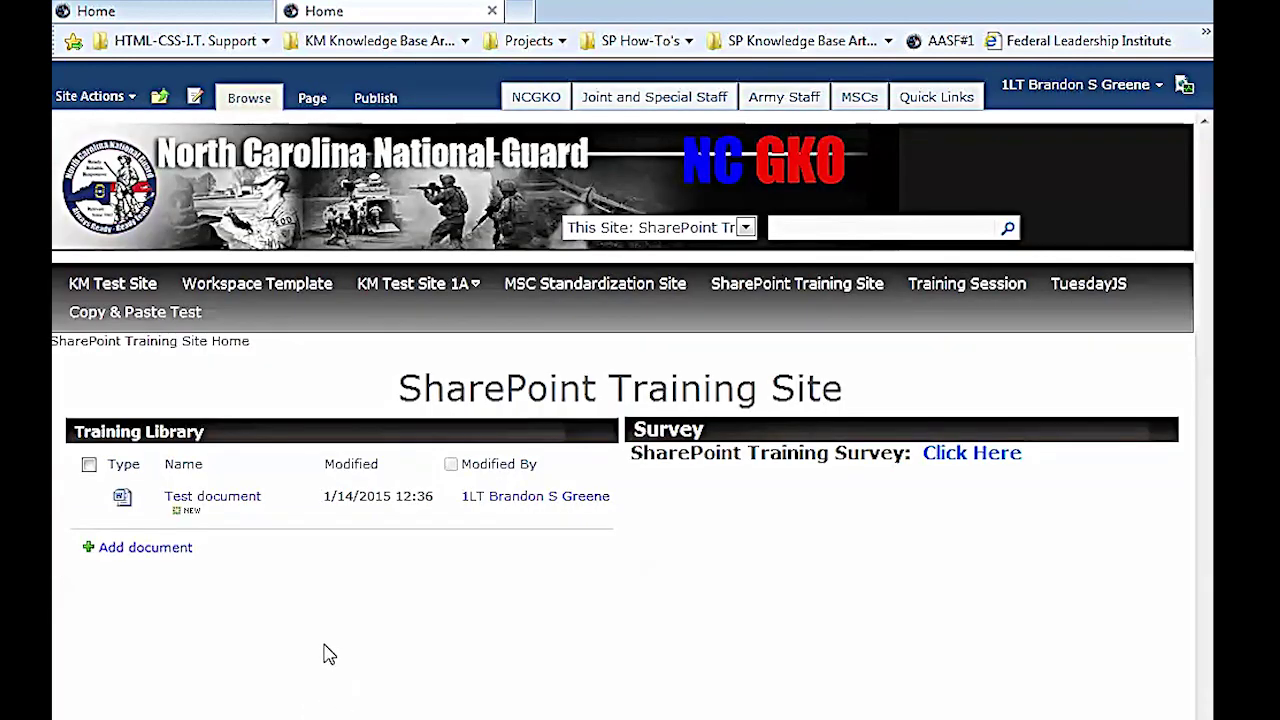
Step: View the Upload Document form through the Training Library's Add document option on the site home page, and cancel it
{"action": "left_click", "coordinate": [136, 550]}
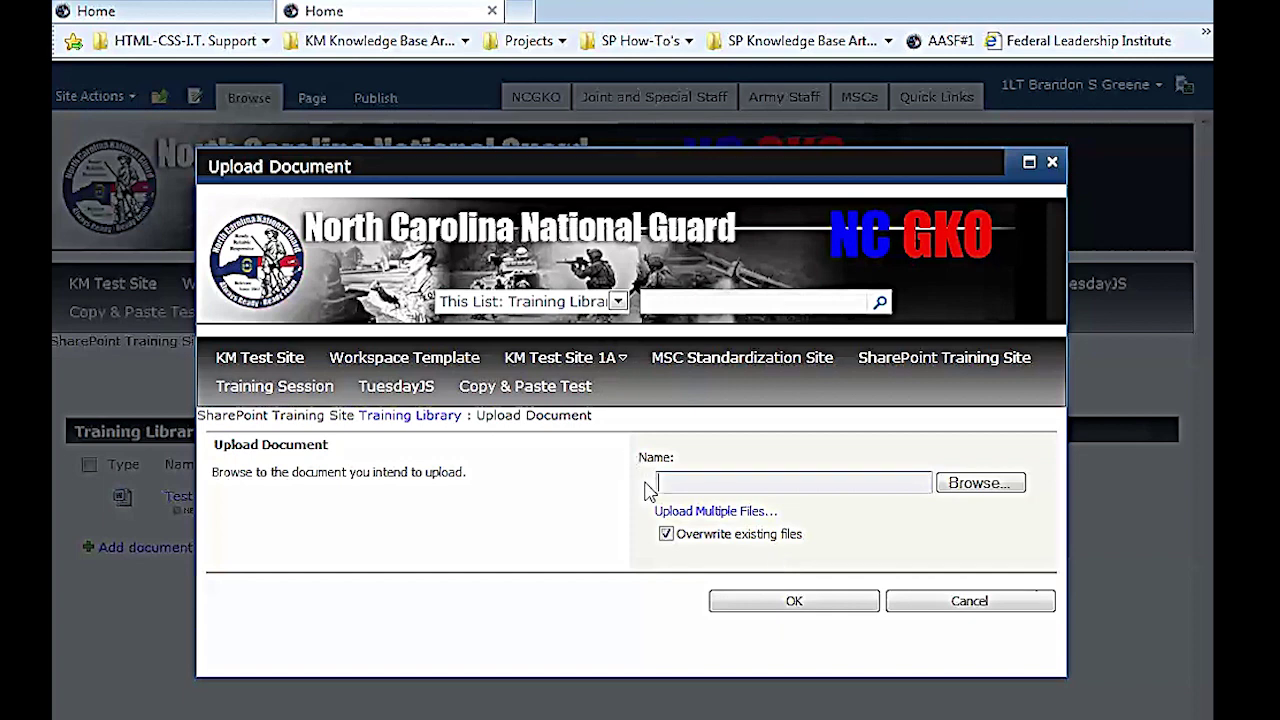
{"action": "left_click", "coordinate": [998, 603]}
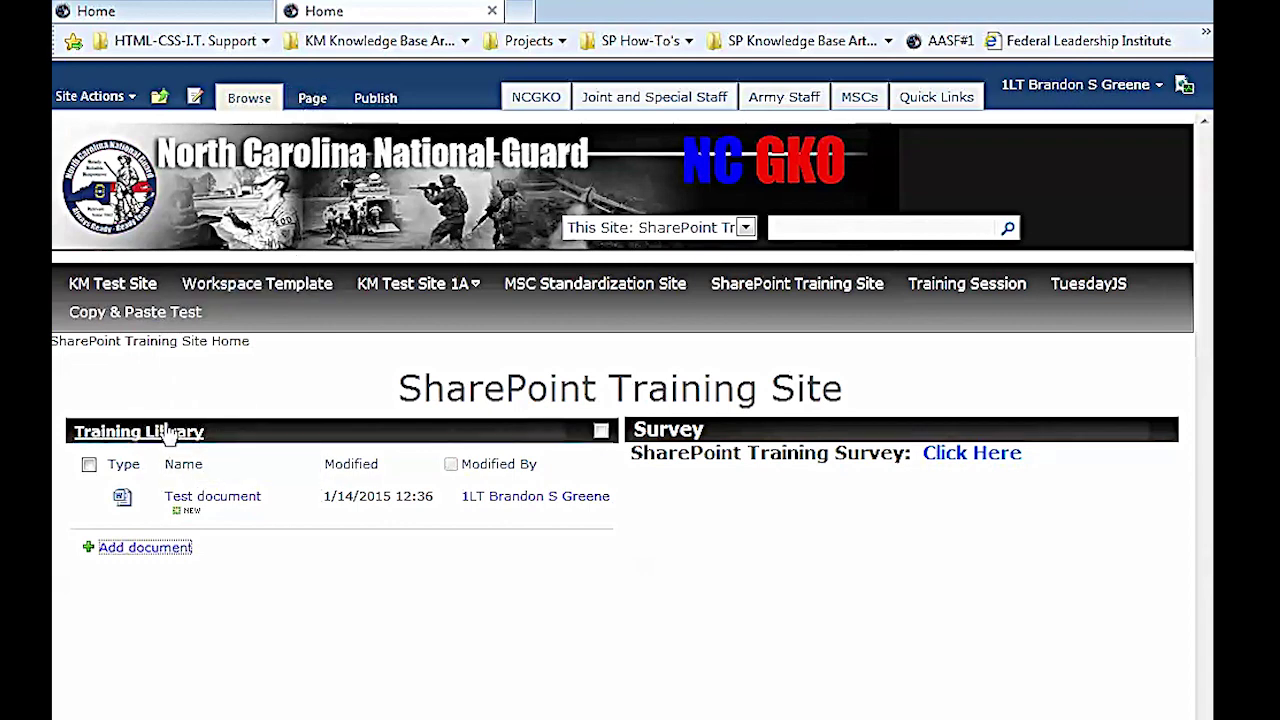
{"action": "left_click", "coordinate": [192, 388]}
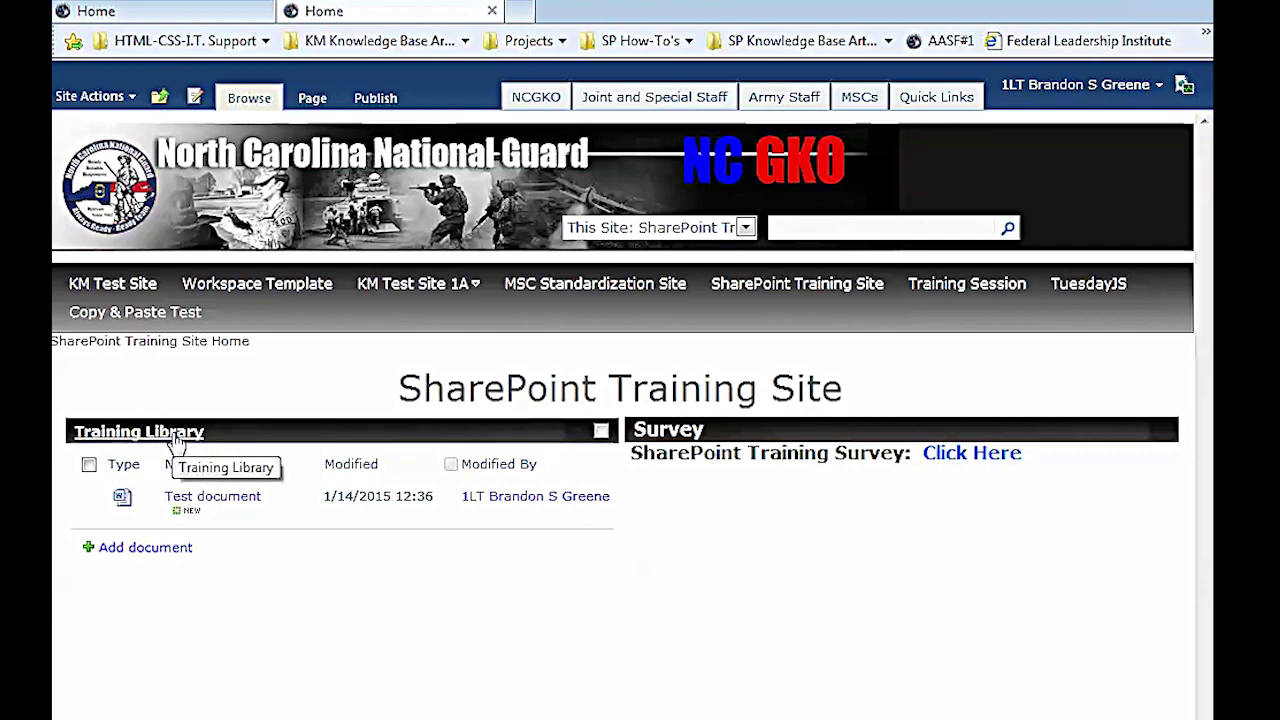
Step: Open the full Training Library page, view the upload form through its Upload Document command, and close the form
{"action": "left_click", "coordinate": [176, 438]}
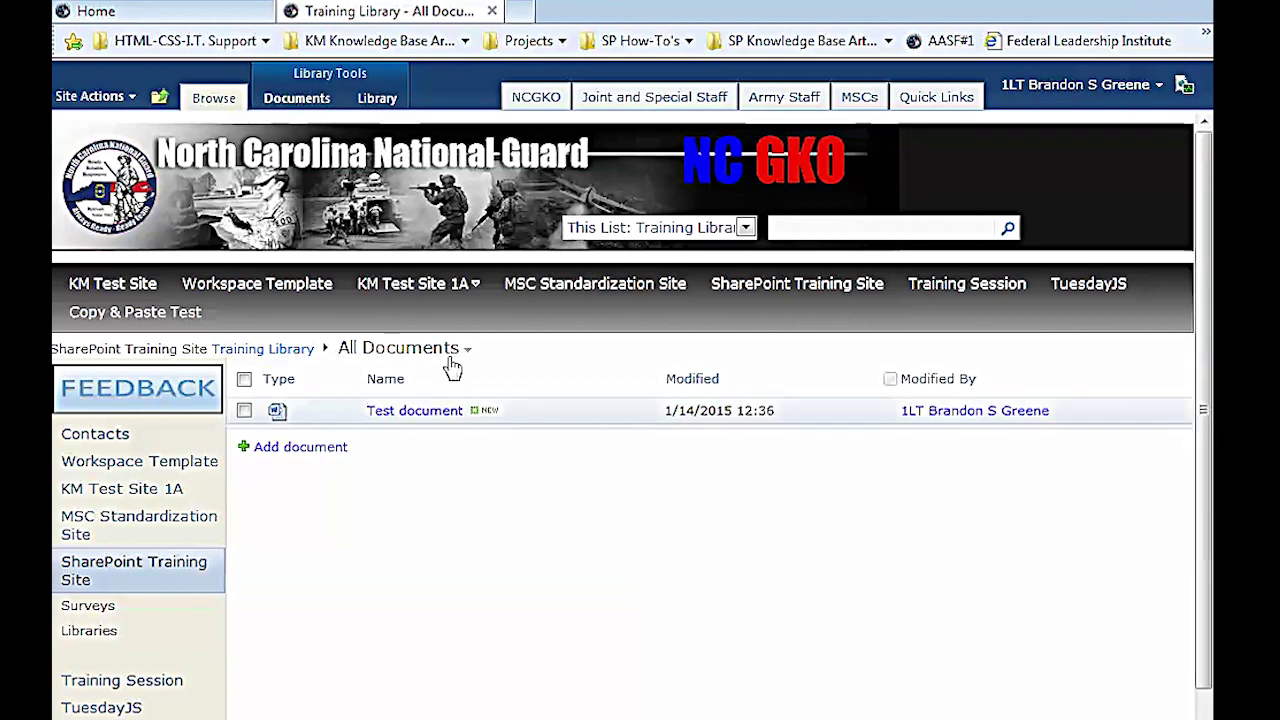
{"action": "left_click", "coordinate": [298, 102]}
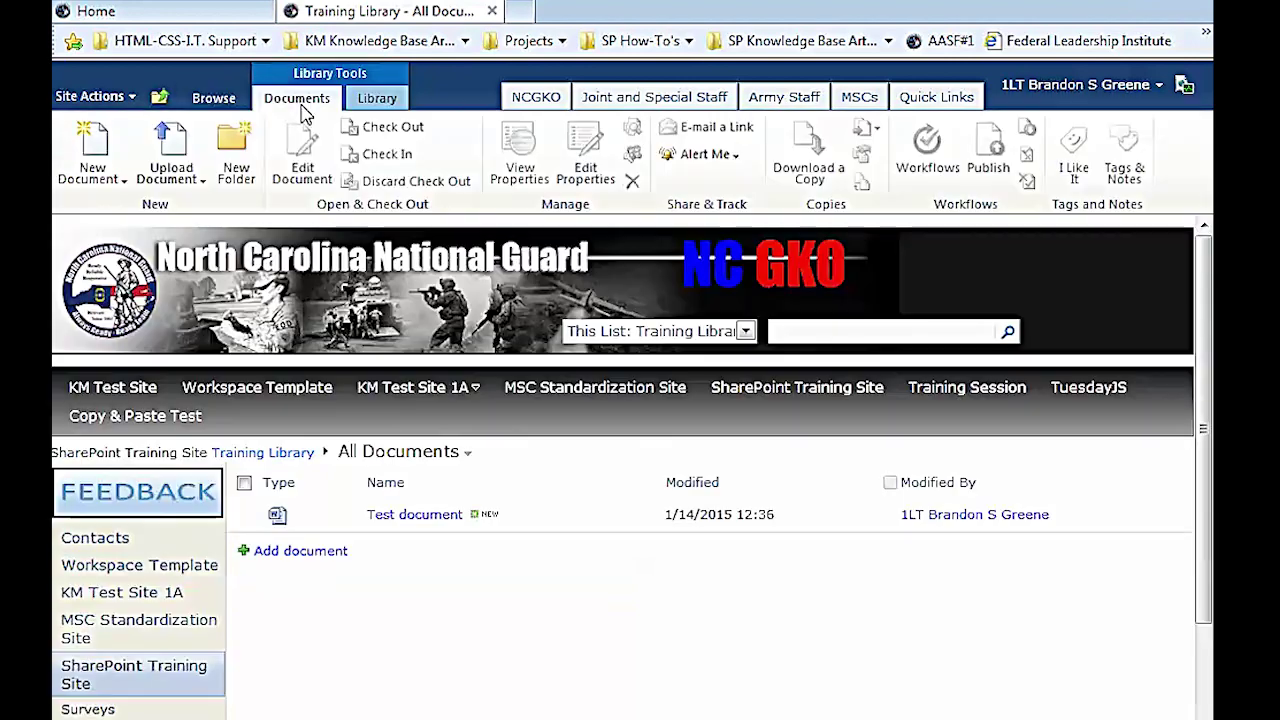
{"action": "left_click", "coordinate": [188, 142]}
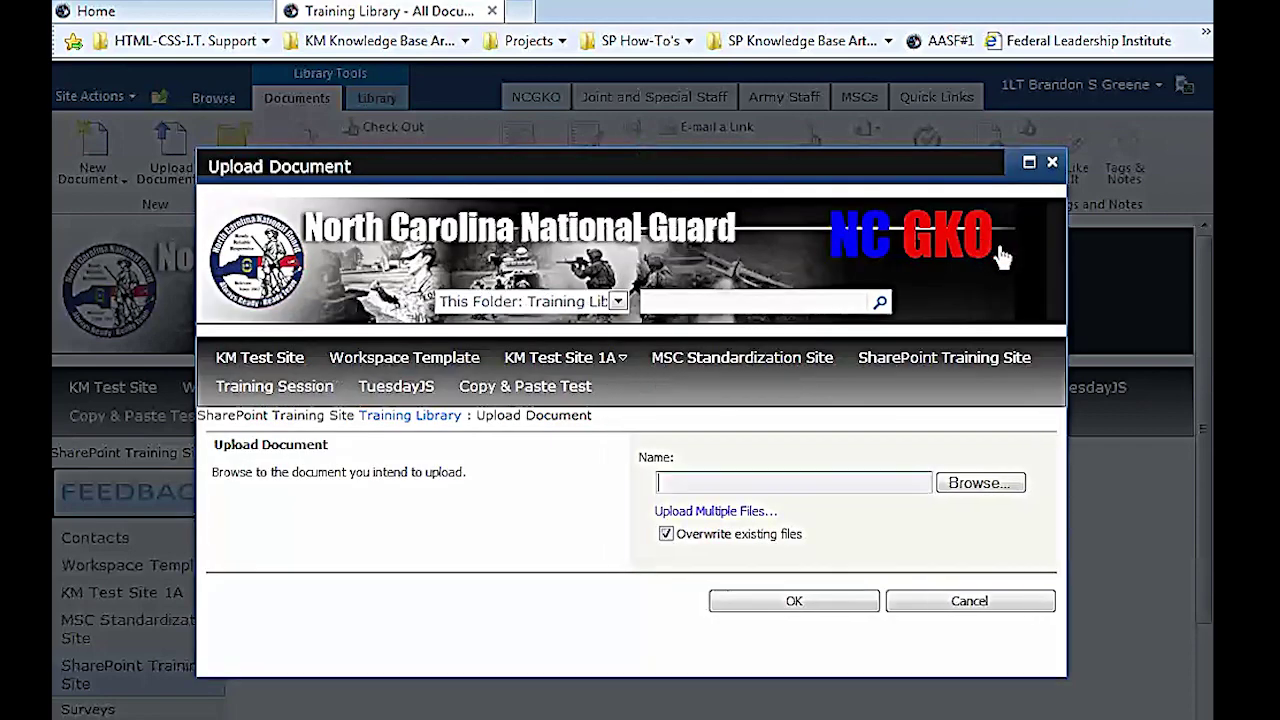
{"action": "left_click", "coordinate": [1055, 167]}
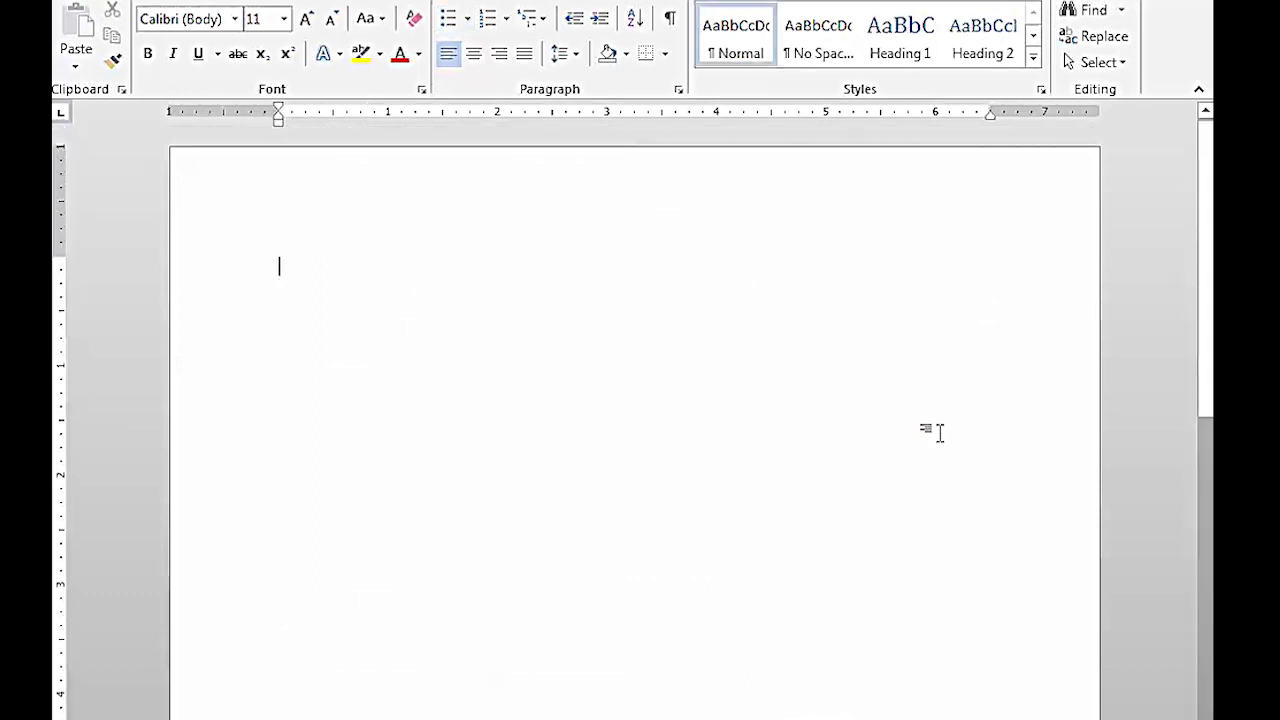
Step: Enter filler text kjkjkjkjlkjkl in the new Word document, preview saving it to the Training Library, and discard the document
{"action": "type", "text": "kjkjkjk"}
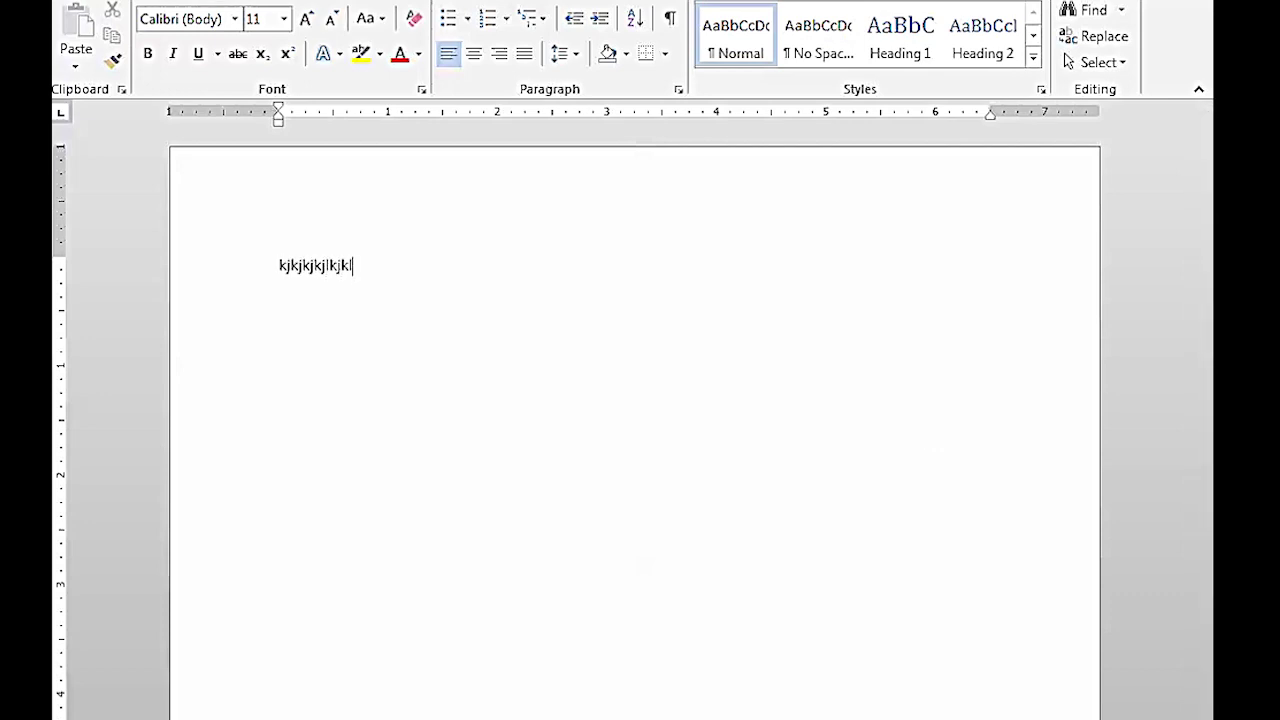
{"action": "key", "text": "ctrl+s"}
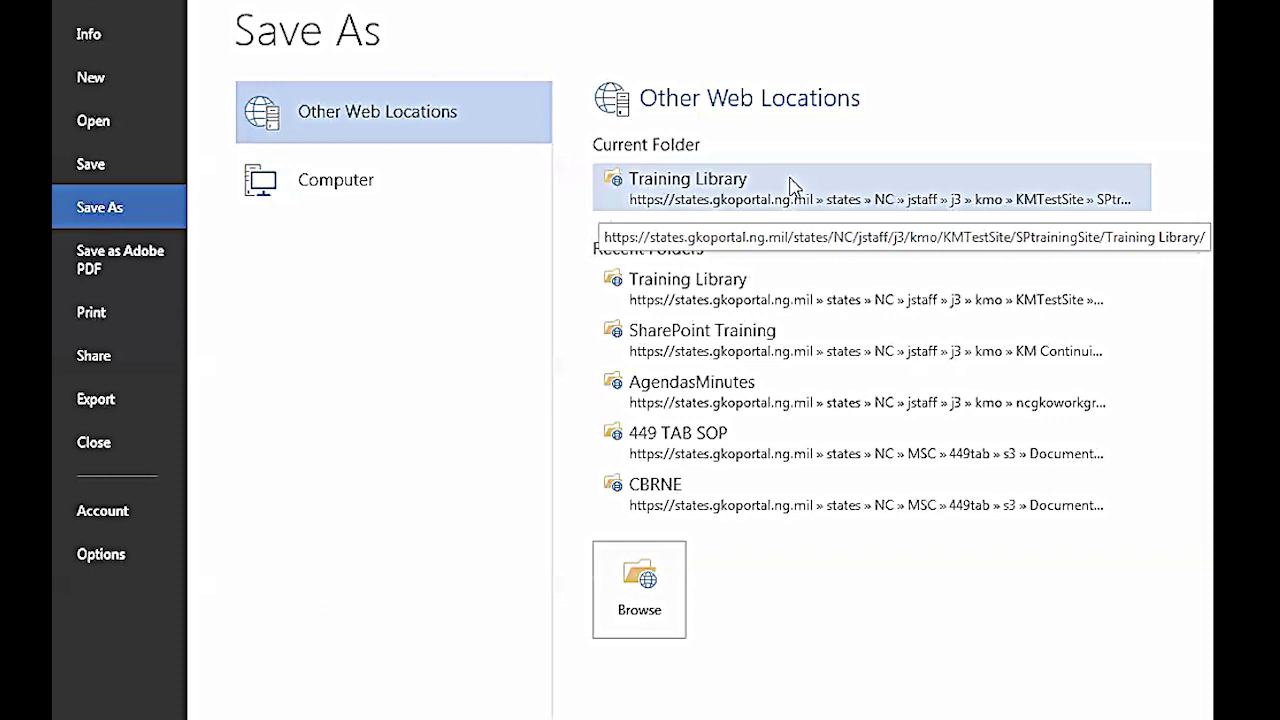
{"action": "left_click", "coordinate": [790, 186]}
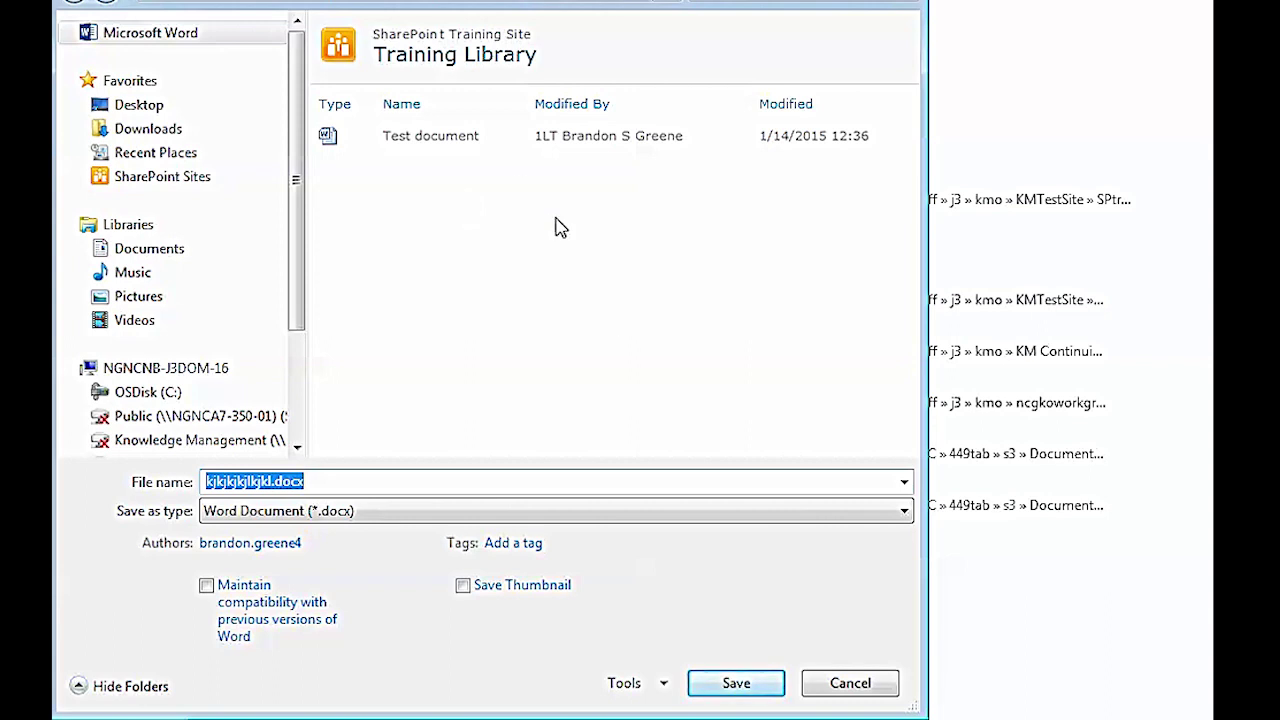
{"action": "left_click", "coordinate": [848, 683]}
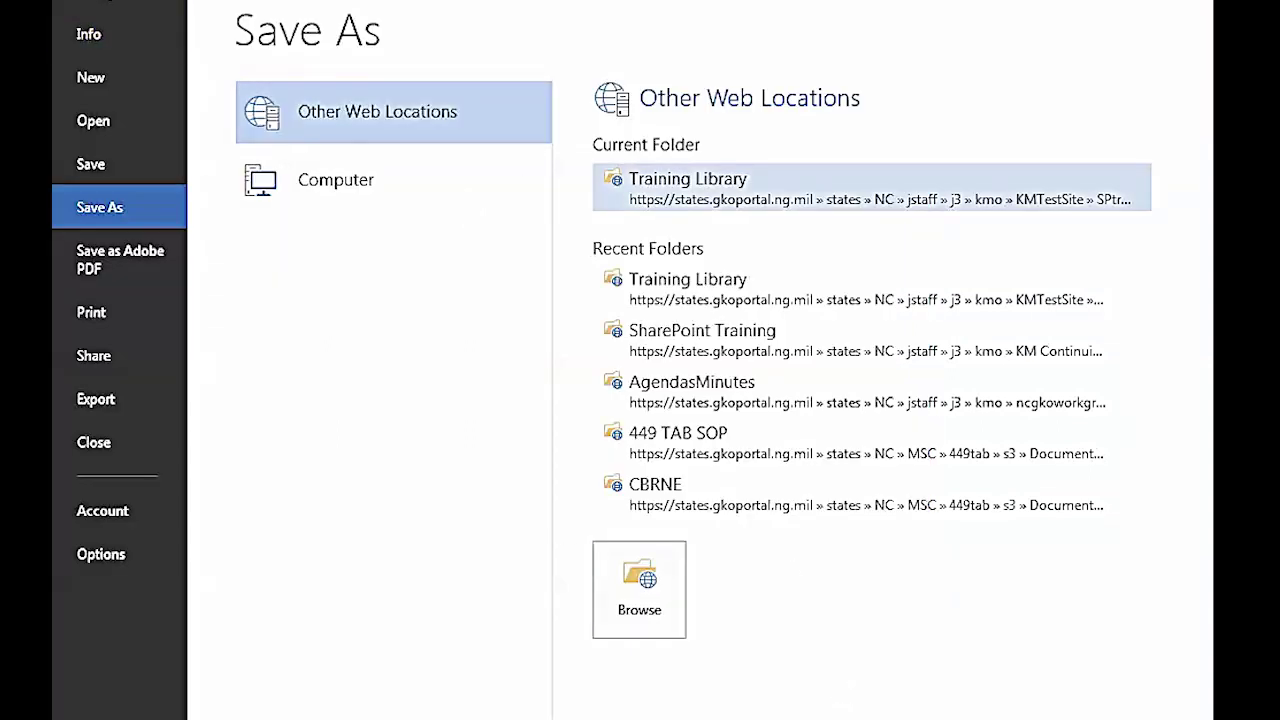
{"action": "key", "text": "Escape"}
{"action": "key", "text": "ctrl+w"}
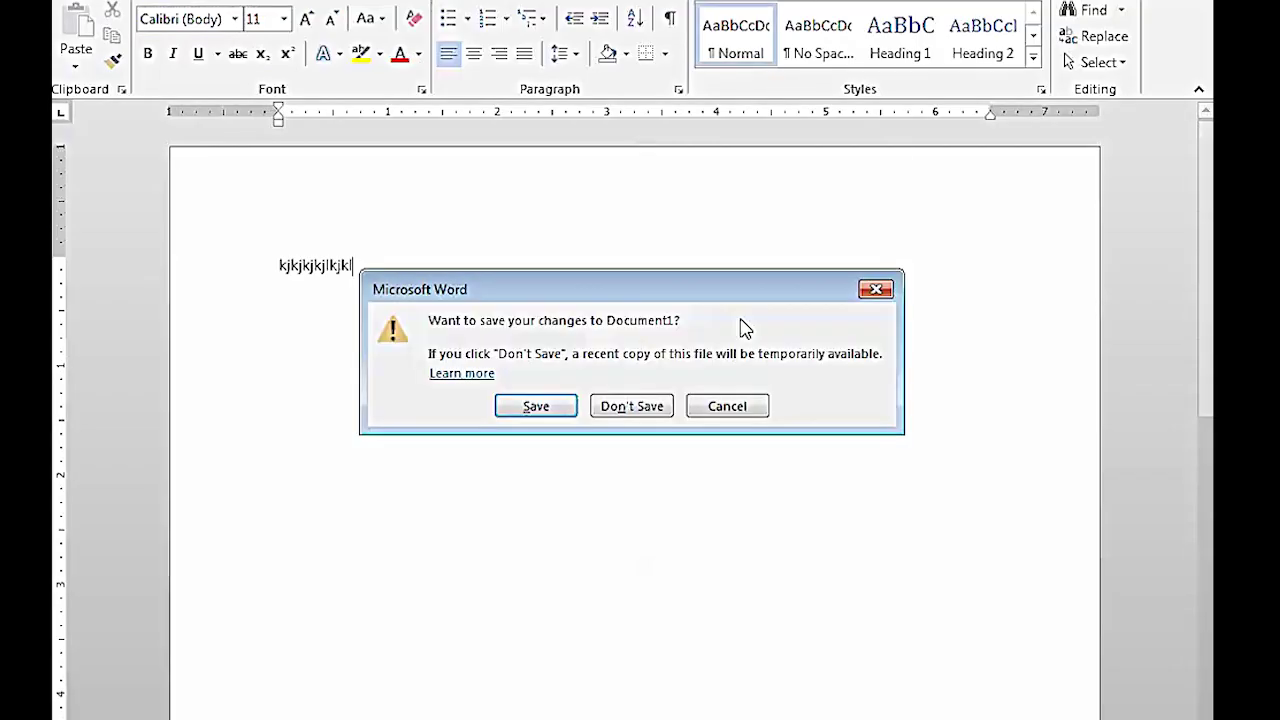
{"action": "left_click", "coordinate": [665, 405]}
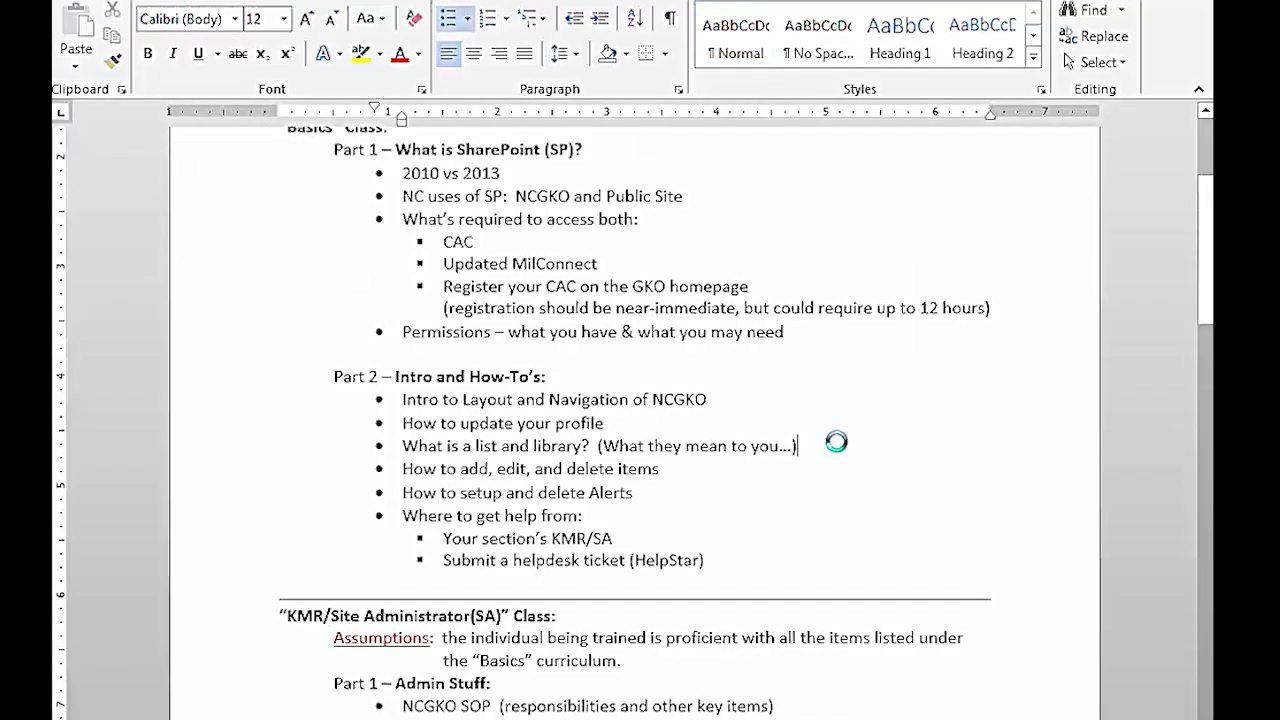
Step: Point out "add, edit, and delete items" in Part 2 of the class outline and move on to the Alerts topic
{"action": "left_click", "coordinate": [721, 468]}
{"action": "left_click", "coordinate": [492, 470]}
{"action": "type", "text": ","}
{"action": "left_click_drag", "start_coordinate": [460, 468], "coordinate": [660, 468]}
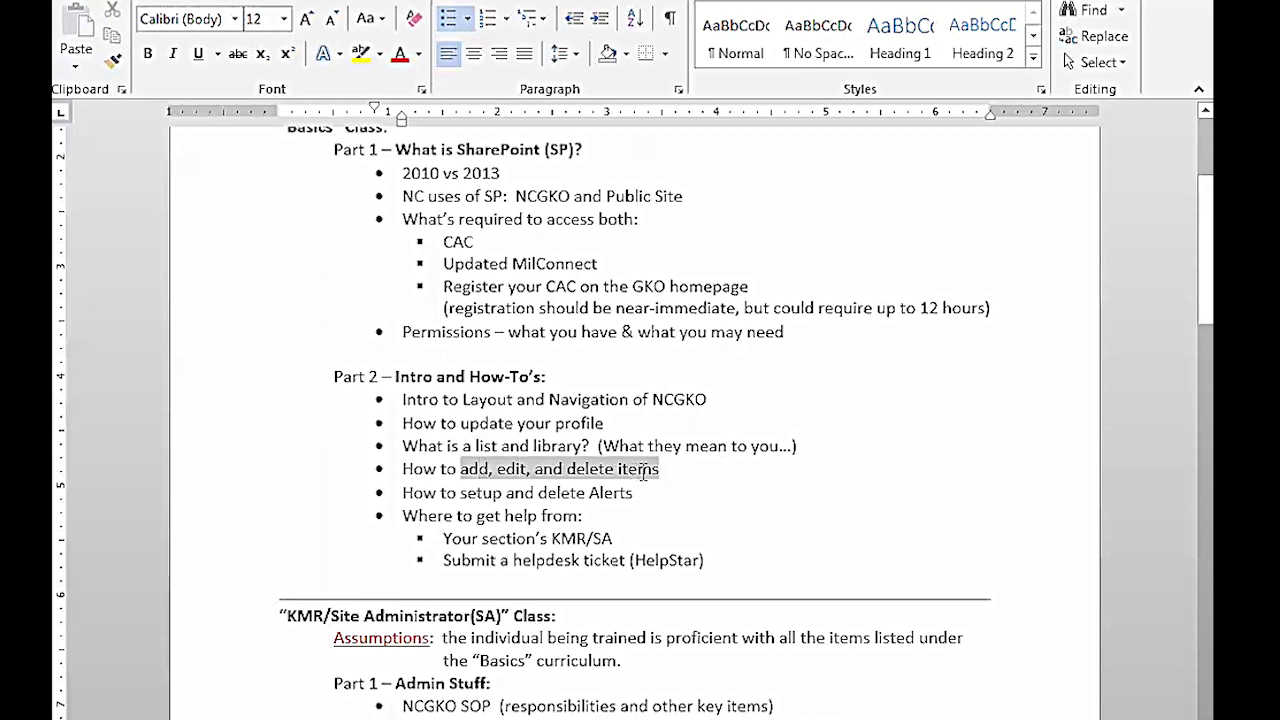
{"action": "left_click", "coordinate": [703, 484]}
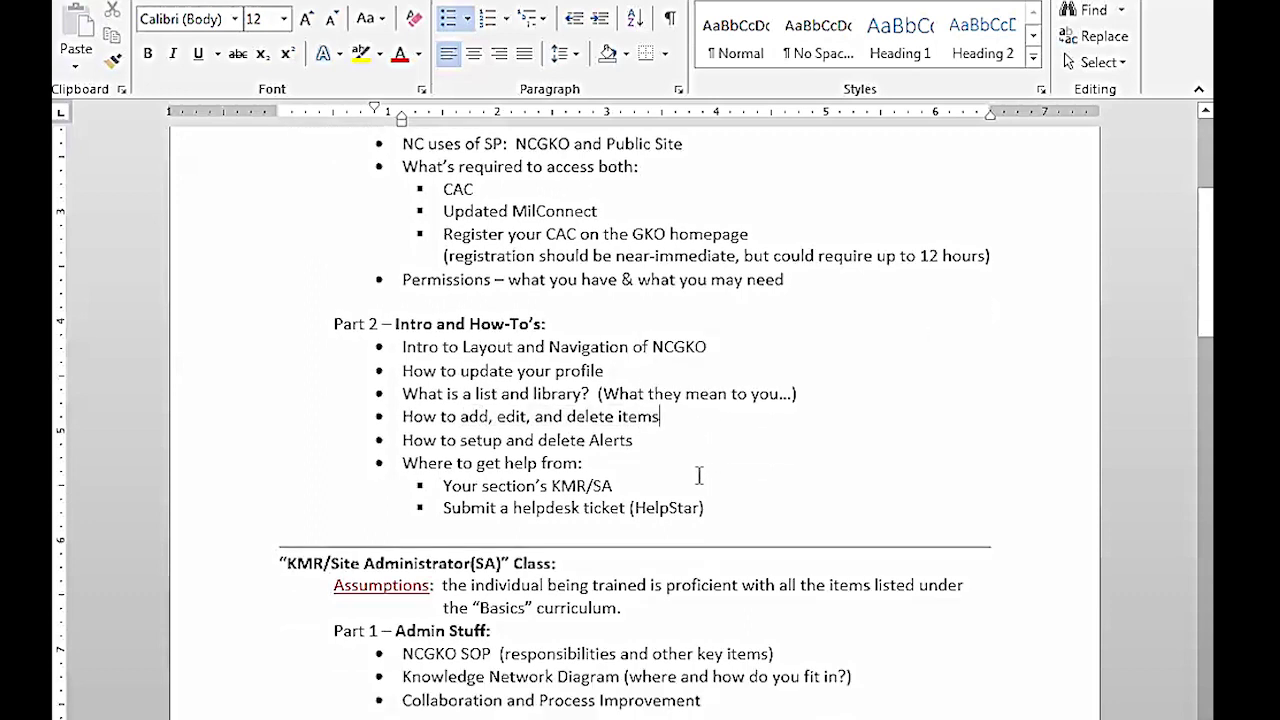
{"action": "scroll", "coordinate": [697, 477], "scroll_direction": "down", "scroll_amount": 1}
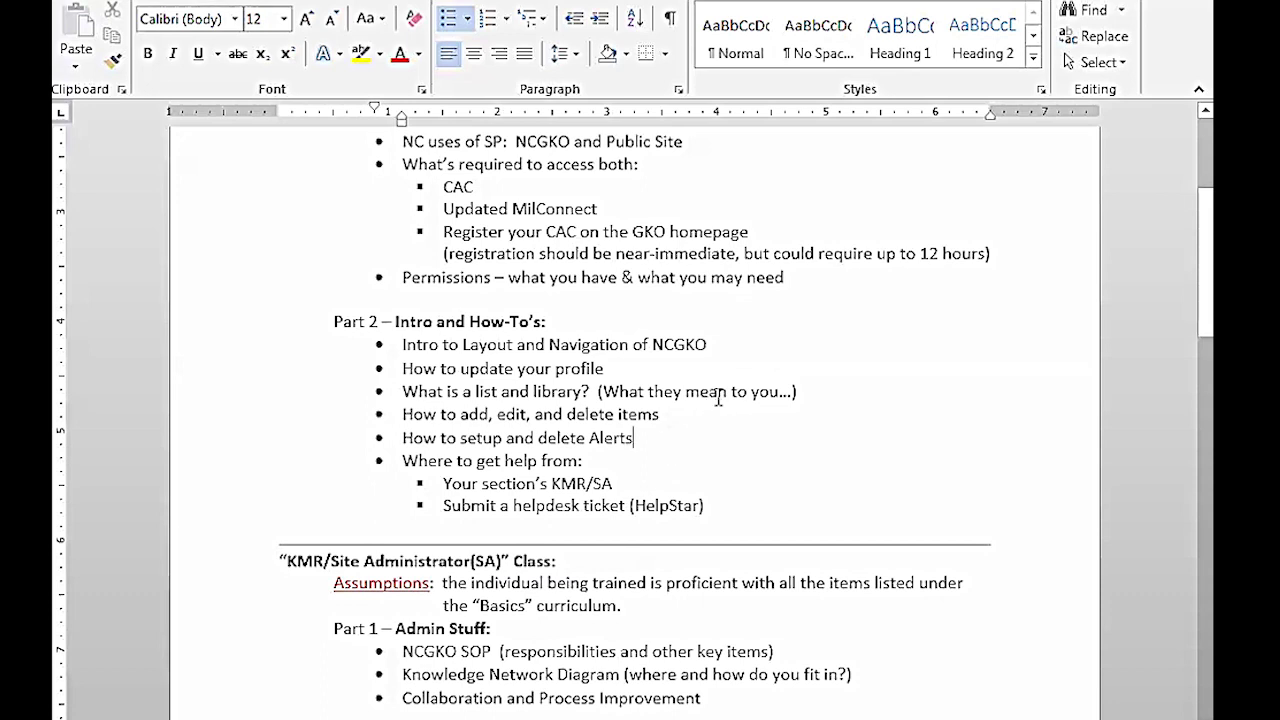
Step: Switch to the browser and return to the SharePoint Training Site home page, checking the class outline in Word once more
{"action": "left_click", "coordinate": [1112, 2]}
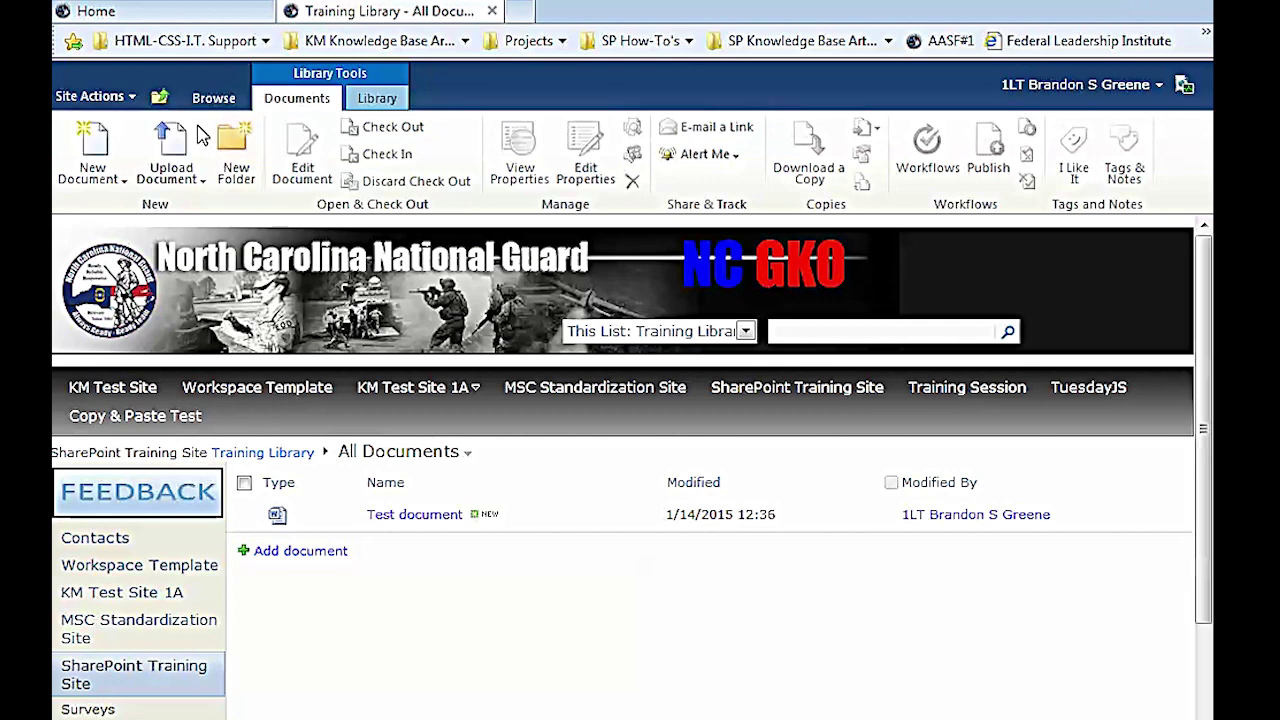
{"action": "left_click", "coordinate": [160, 96]}
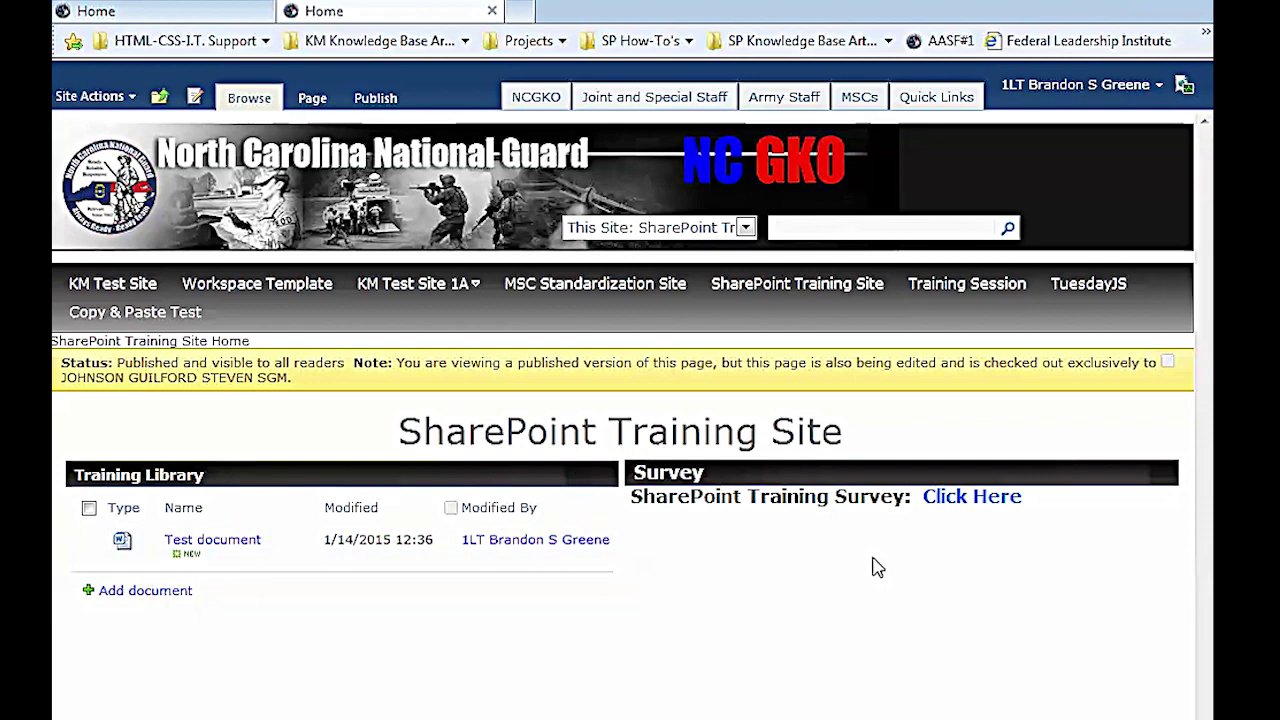
{"action": "key", "text": "alt+Tab"}
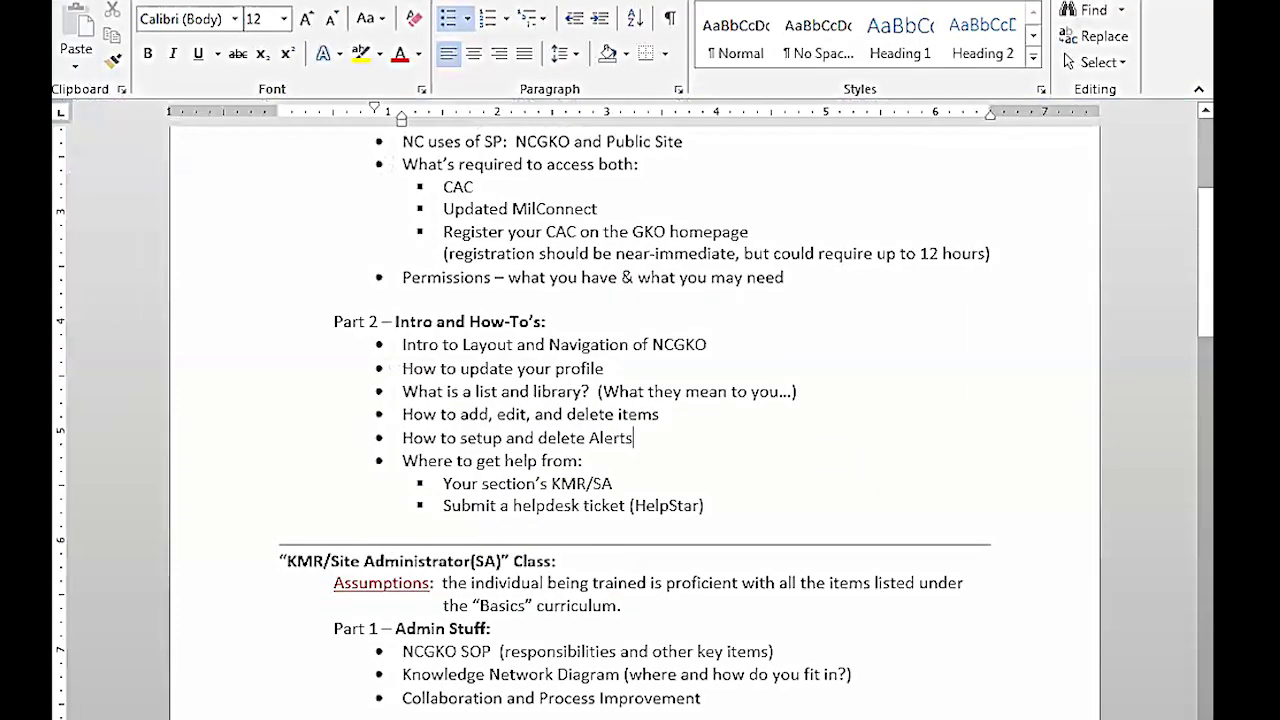
{"action": "key", "text": "alt+Tab"}
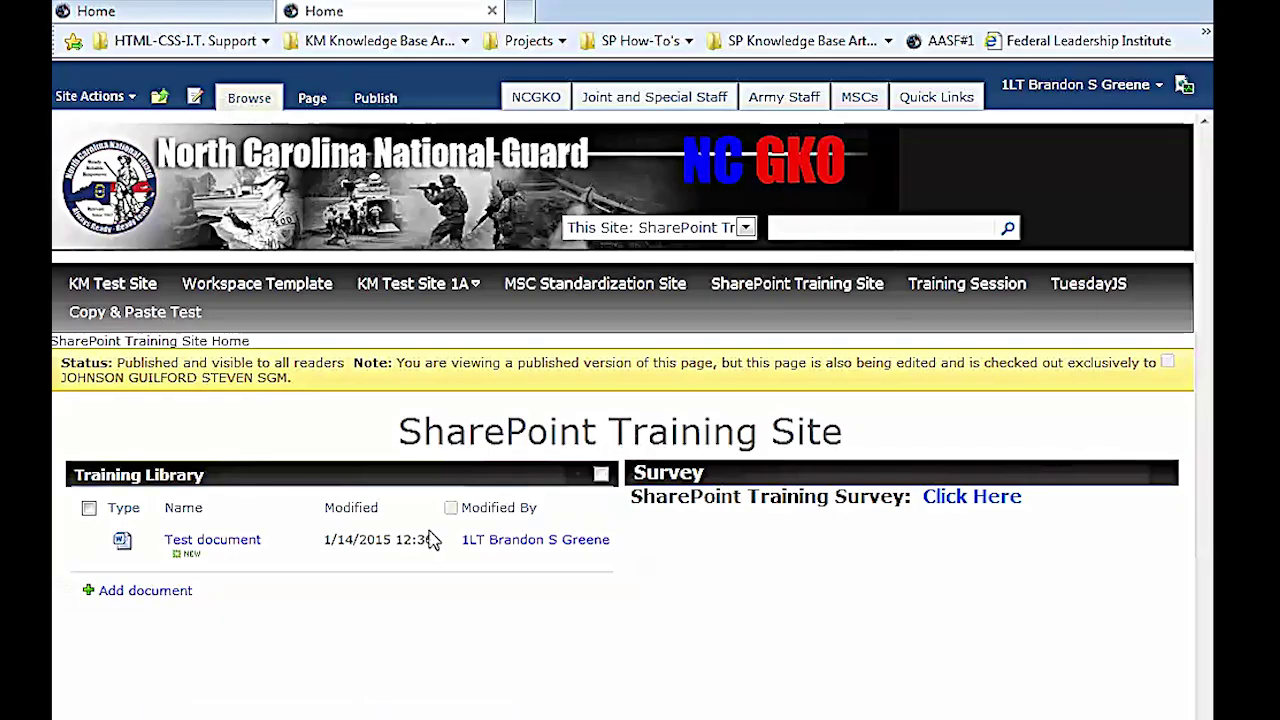
Step: Start a new alert on the SharePoint Training Site home page and view its title, recipient and delivery settings
{"action": "left_click", "coordinate": [314, 100]}
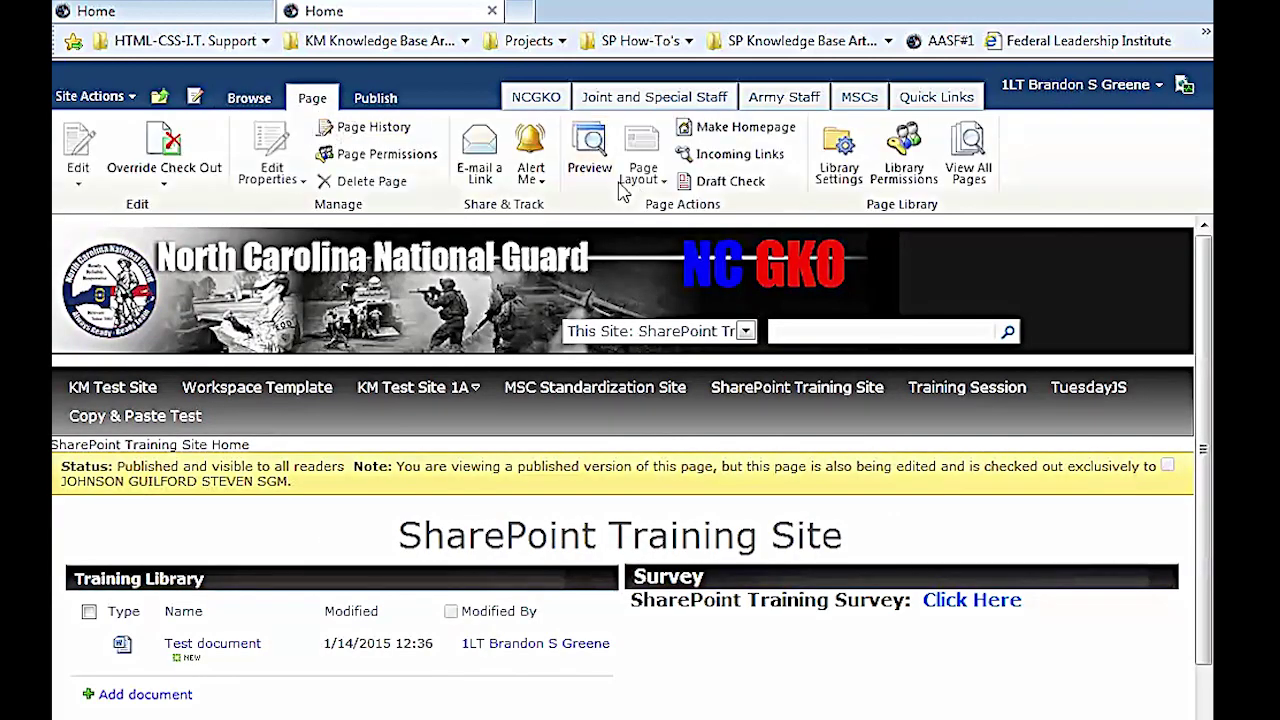
{"action": "left_click", "coordinate": [533, 190]}
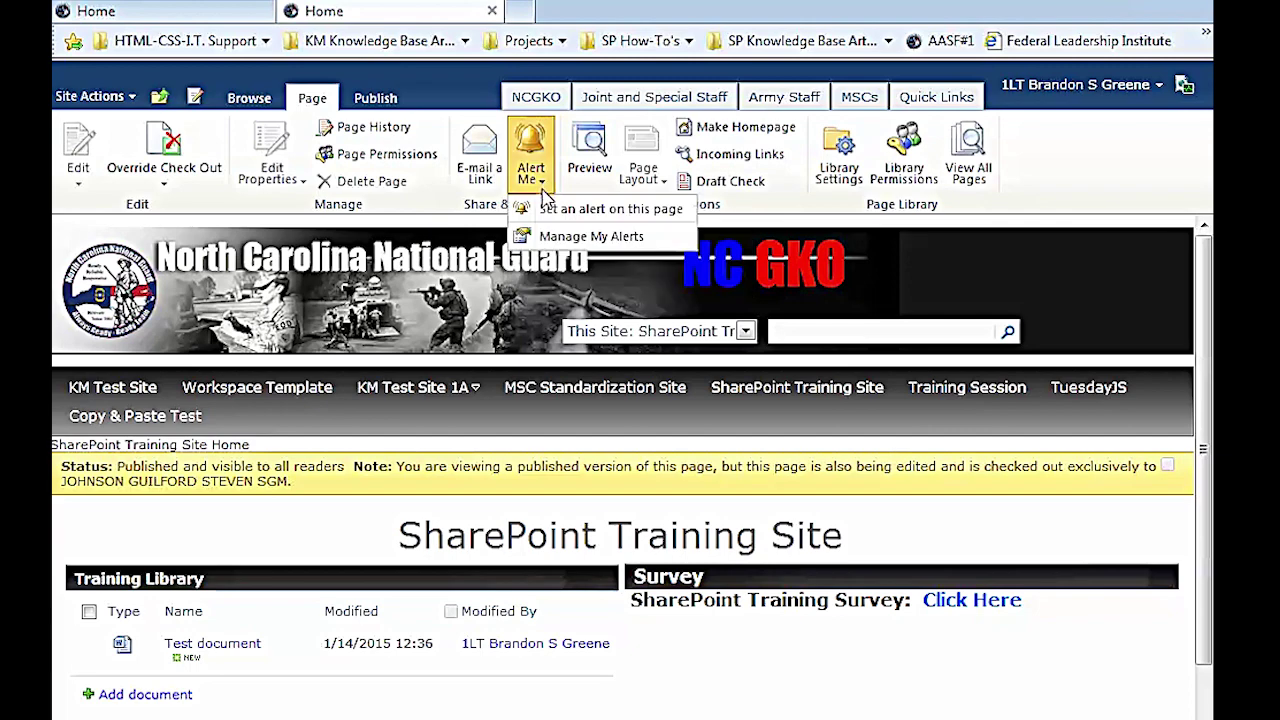
{"action": "left_click", "coordinate": [577, 208]}
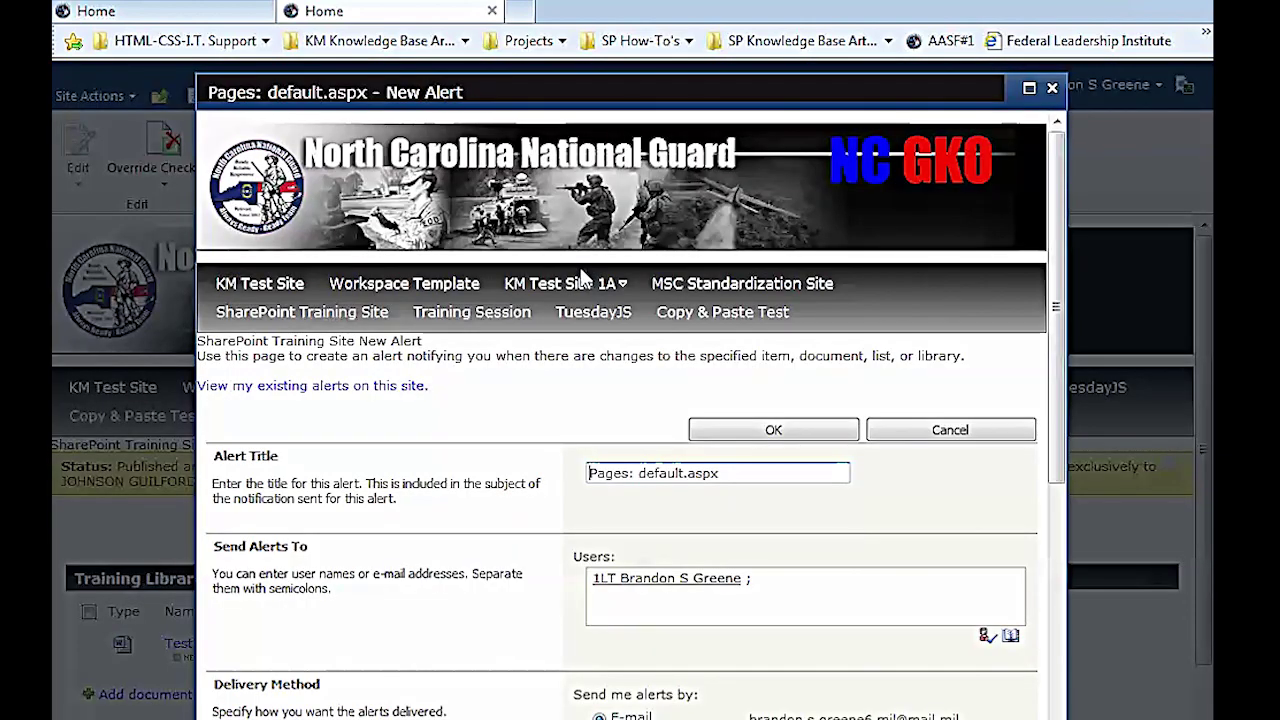
{"action": "mouse_move", "coordinate": [583, 280]}
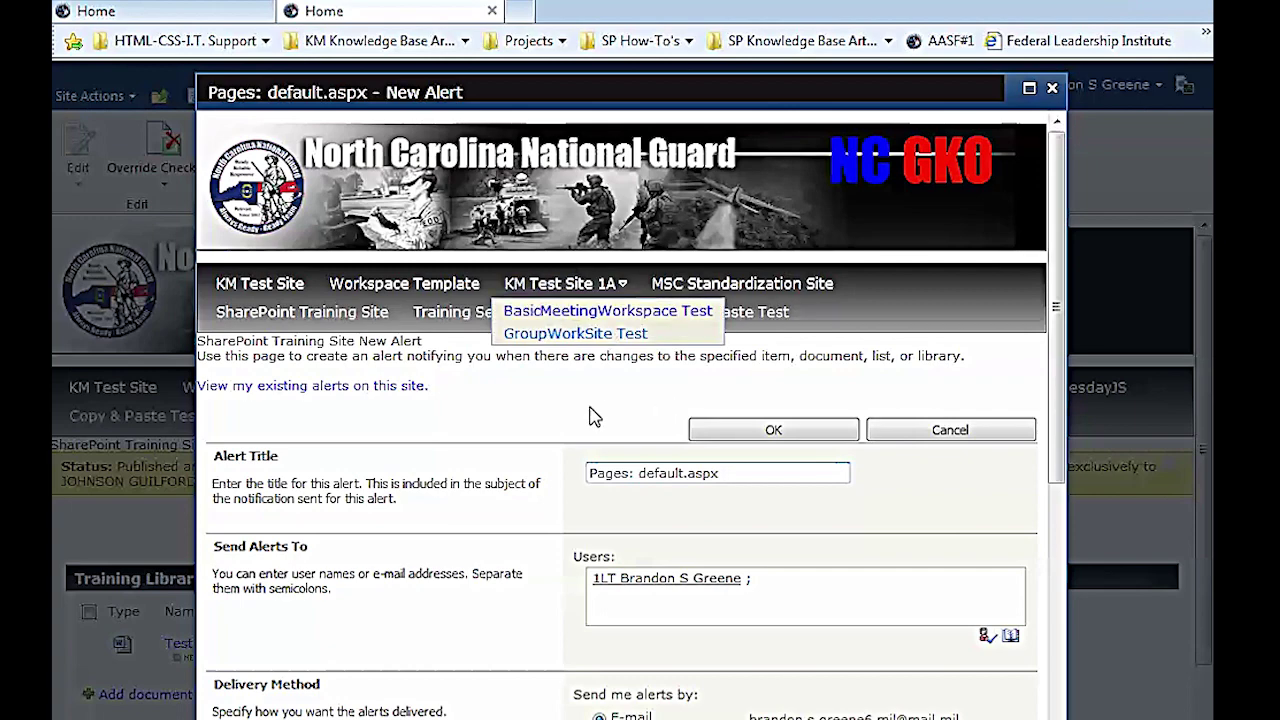
{"action": "scroll", "coordinate": [590, 415], "scroll_direction": "down", "scroll_amount": 2}
{"action": "scroll", "coordinate": [563, 434], "scroll_direction": "down", "scroll_amount": 2}
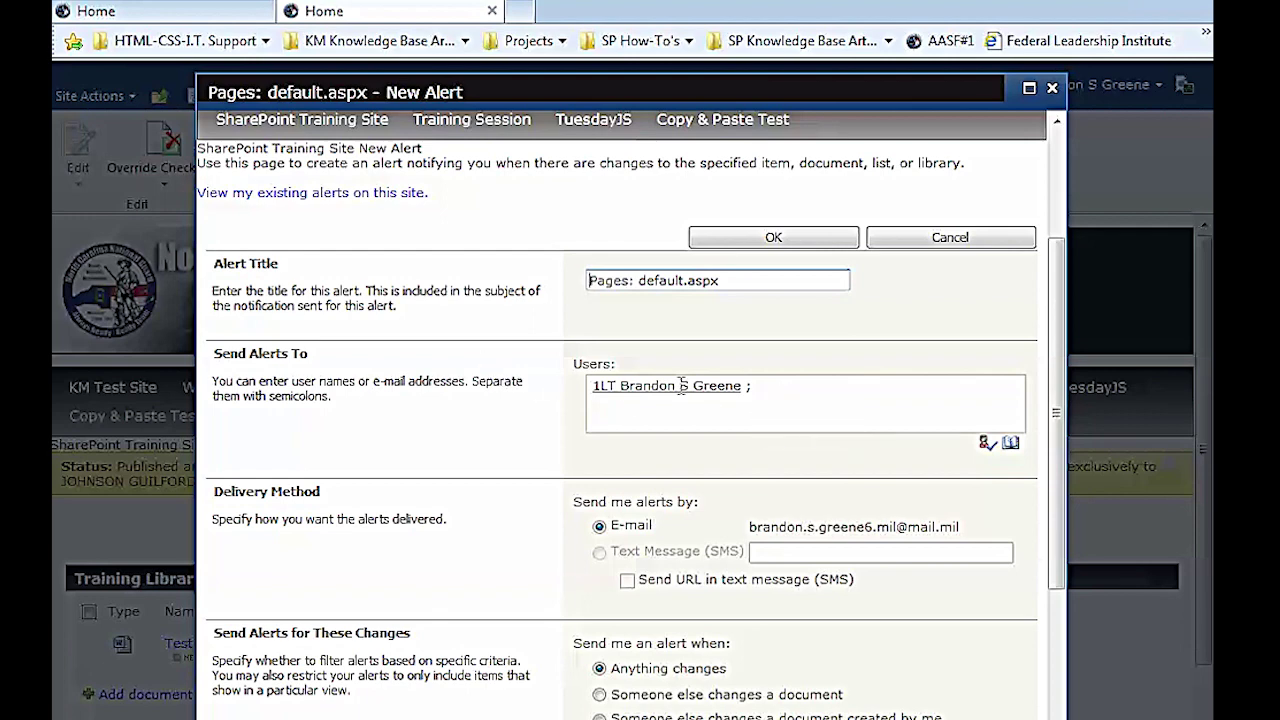
Step: Point out the recipient field, review the e-mail delivery, change-type and notification-frequency options, and submit the alert with its default settings
{"action": "left_click_drag", "start_coordinate": [777, 391], "coordinate": [590, 389]}
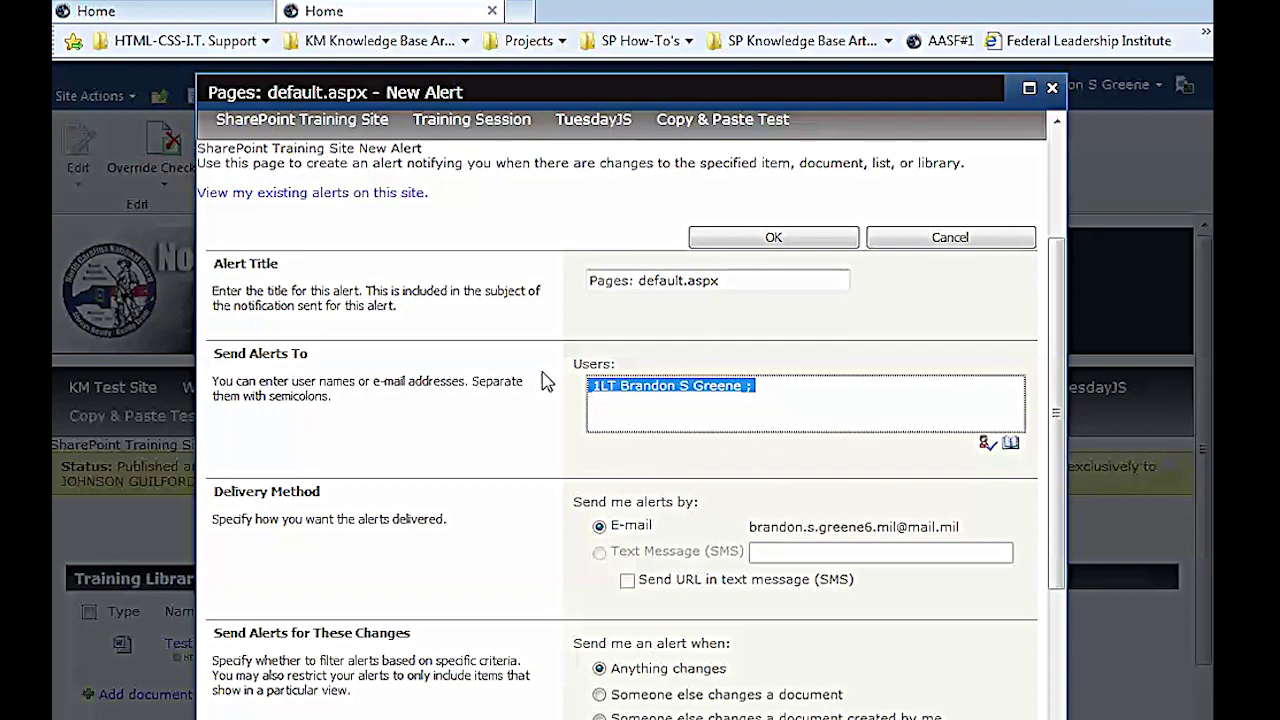
{"action": "left_click", "coordinate": [641, 453]}
{"action": "scroll", "coordinate": [540, 540], "scroll_direction": "down", "scroll_amount": 2}
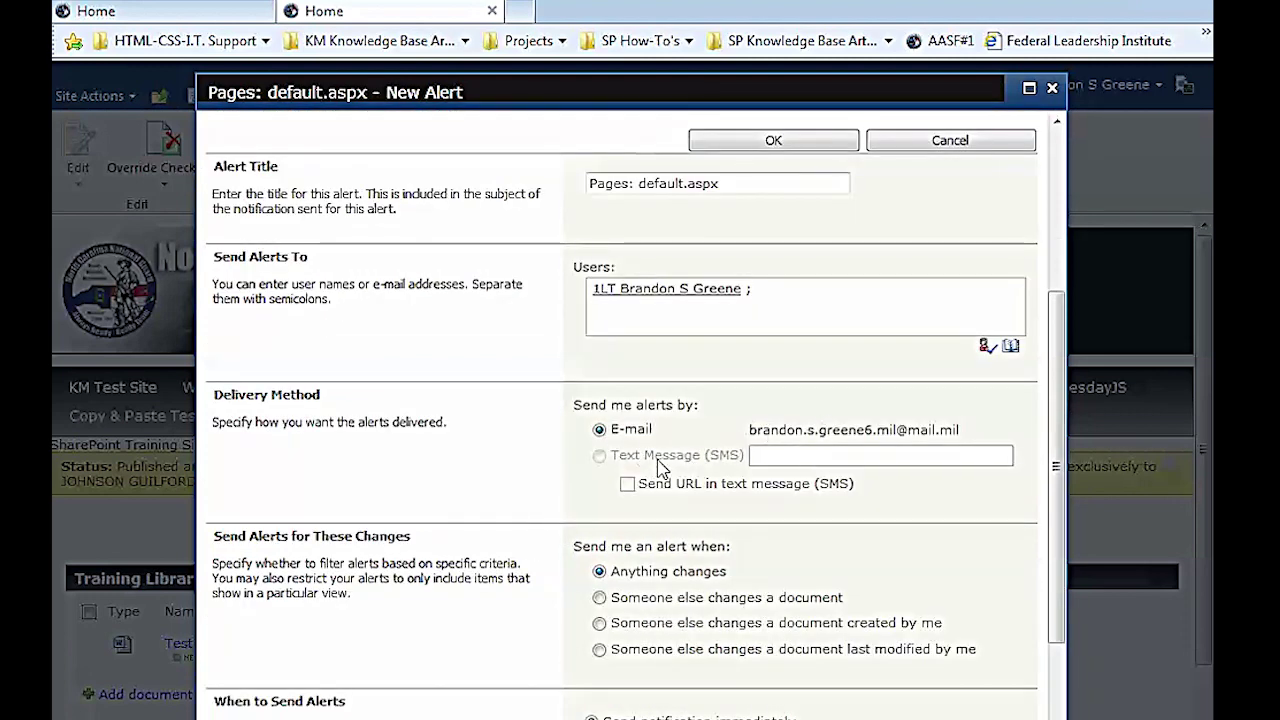
{"action": "scroll", "coordinate": [527, 488], "scroll_direction": "down", "scroll_amount": 2}
{"action": "scroll", "coordinate": [527, 488], "scroll_direction": "down", "scroll_amount": 1}
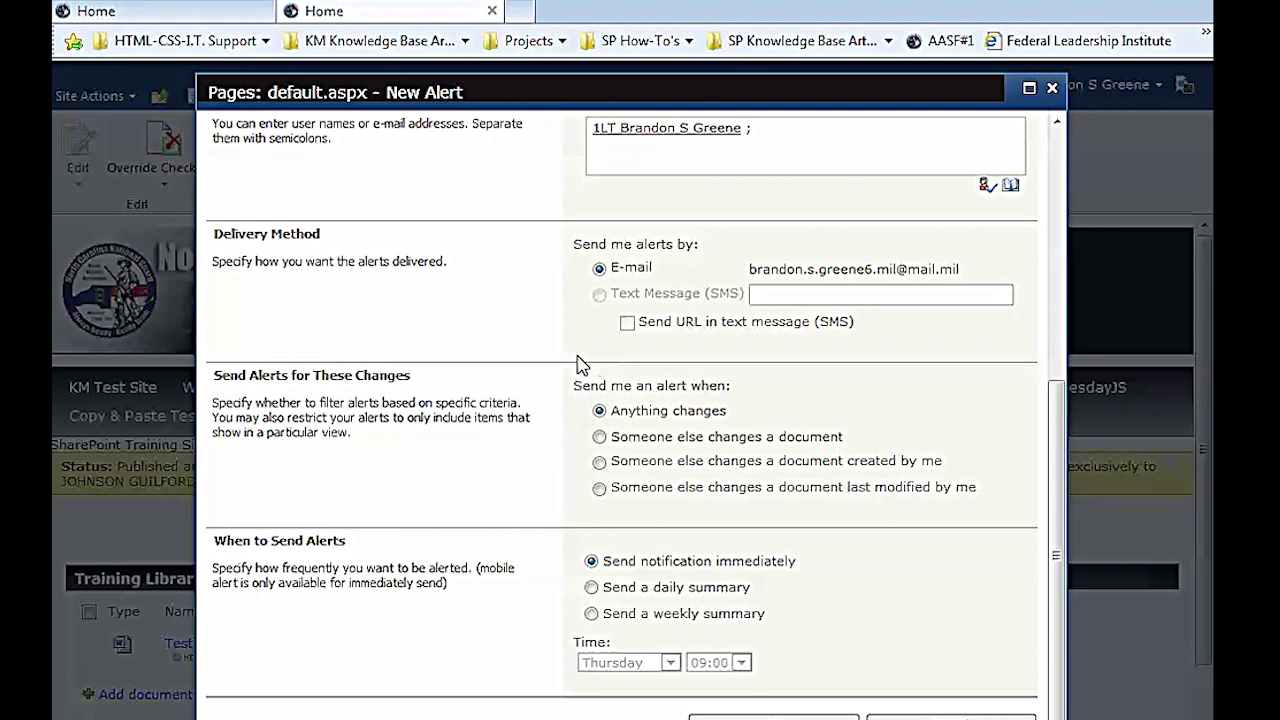
{"action": "left_click", "coordinate": [770, 716]}
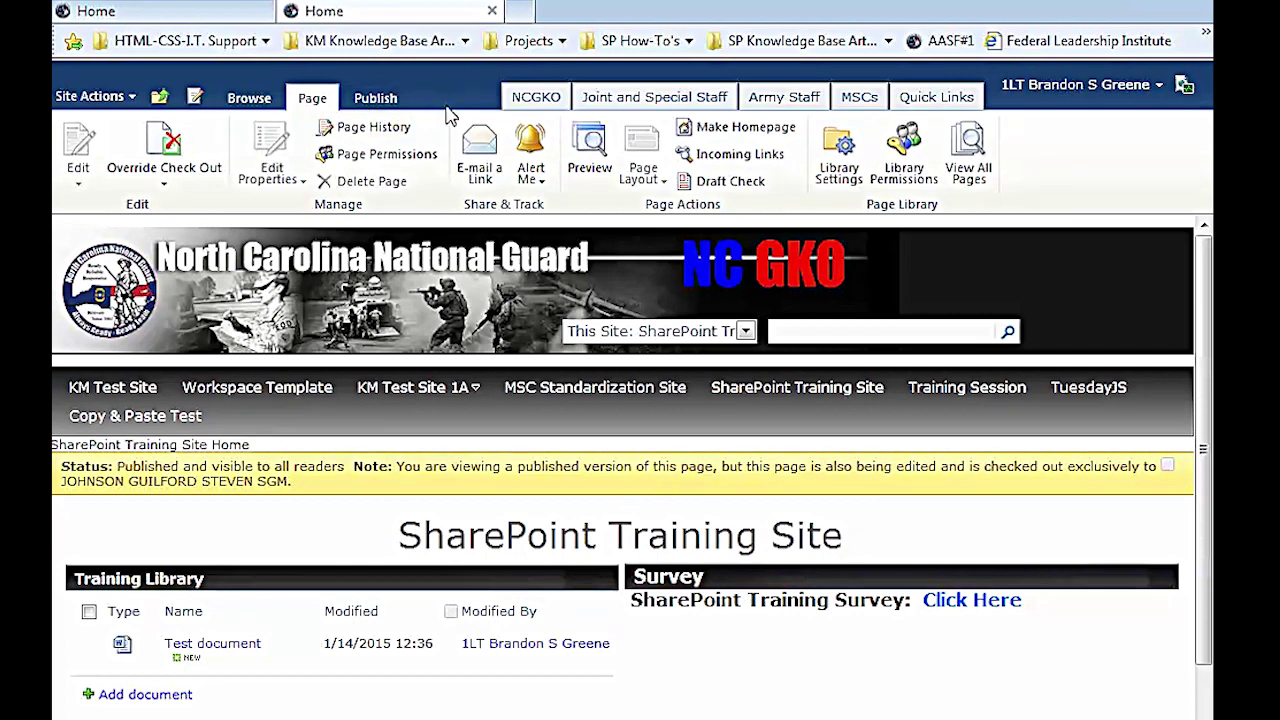
Step: View the site's list of personal alerts through Manage My Alerts and return to the training site home page
{"action": "left_click", "coordinate": [545, 163]}
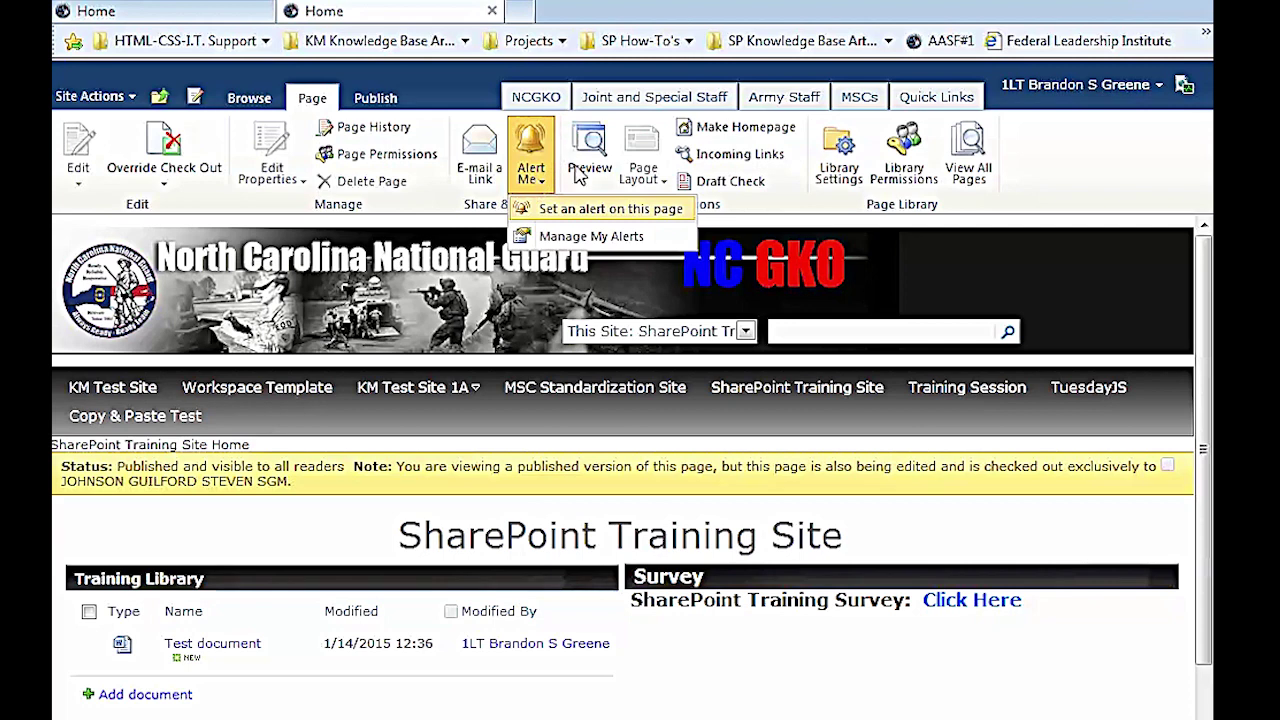
{"action": "left_click", "coordinate": [590, 236]}
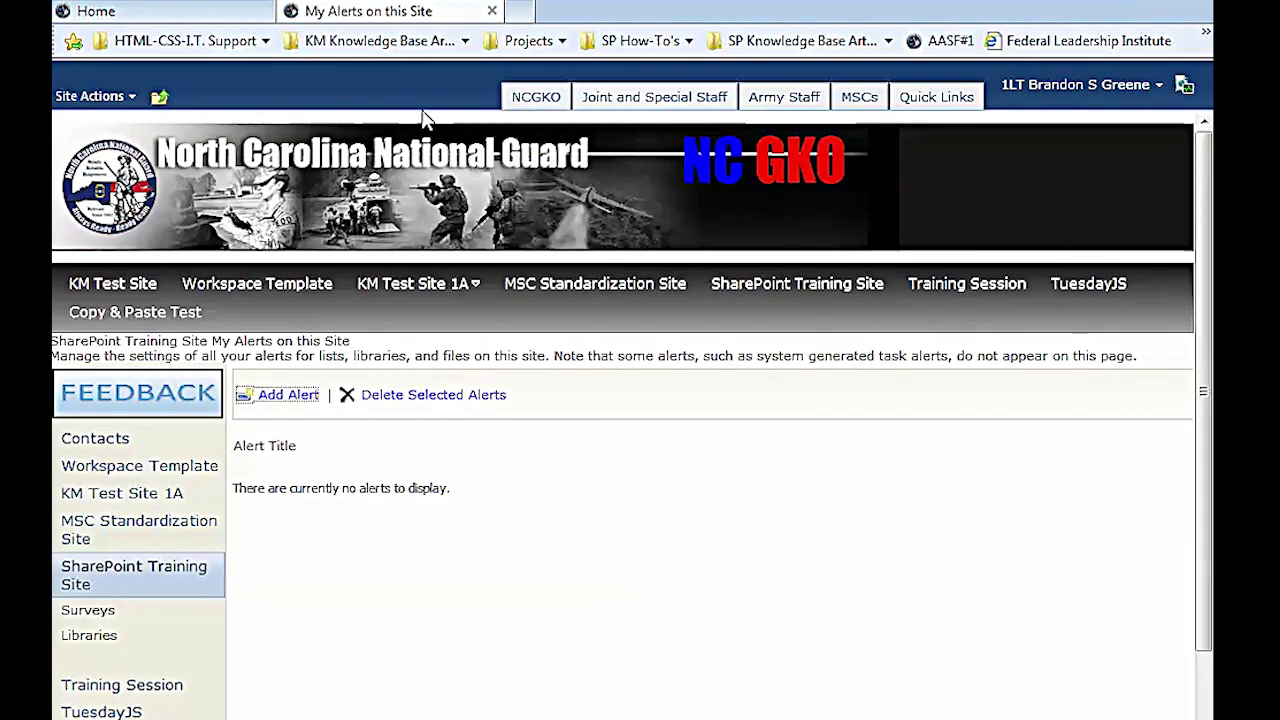
{"action": "mouse_move", "coordinate": [410, 286]}
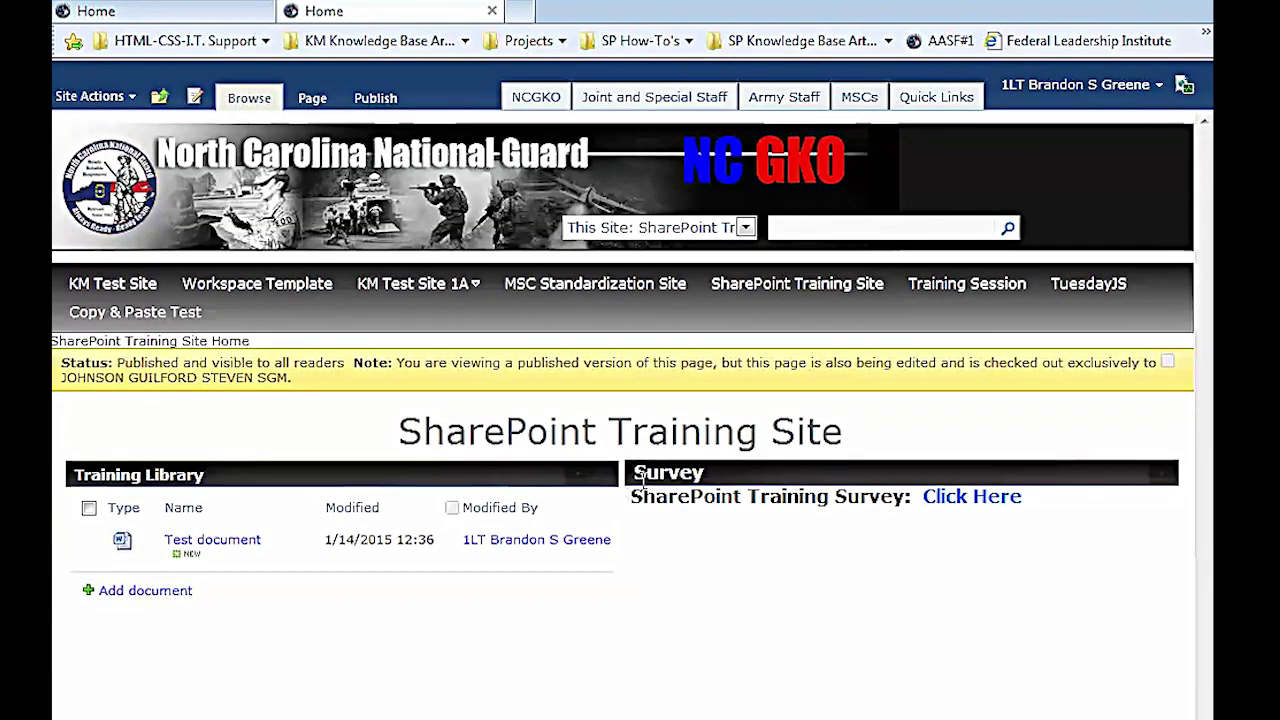
Step: Switch to the class outline in Word and point out "Submit a helpdesk ticket (HelpStar)" under the help topics
{"action": "key", "text": "alt+Tab"}
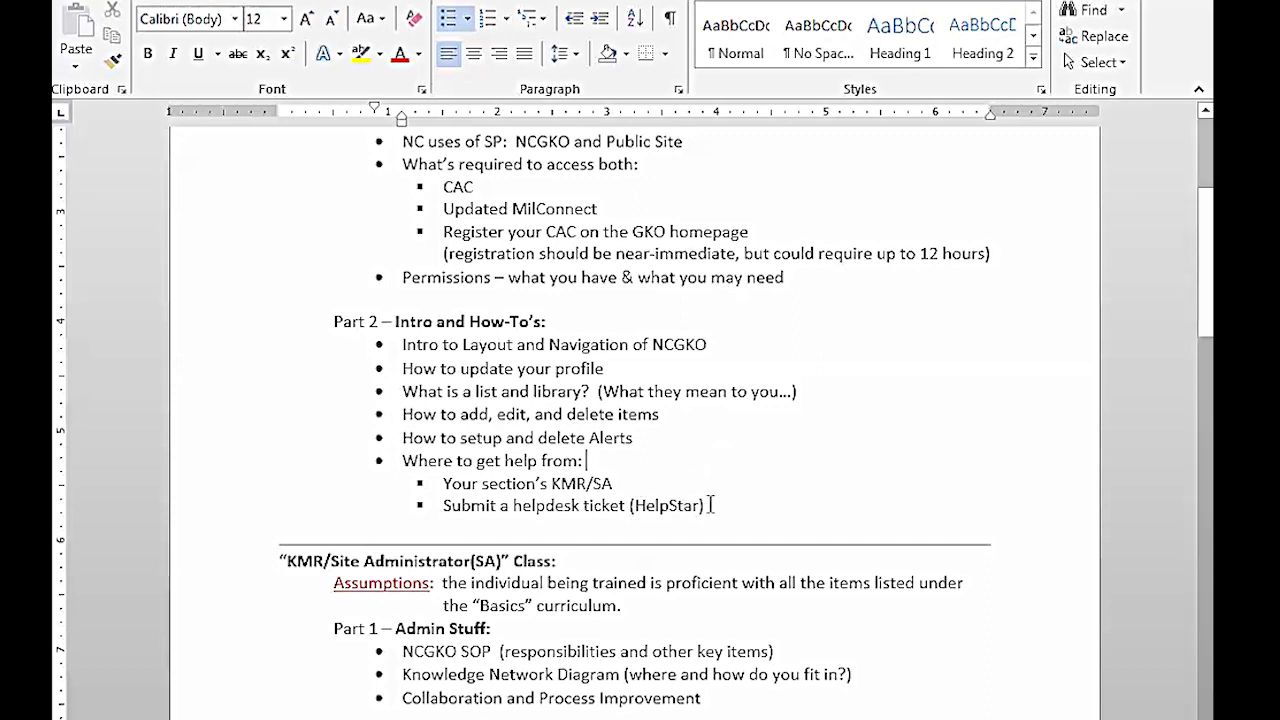
{"action": "left_click_drag", "start_coordinate": [731, 503], "coordinate": [380, 519]}
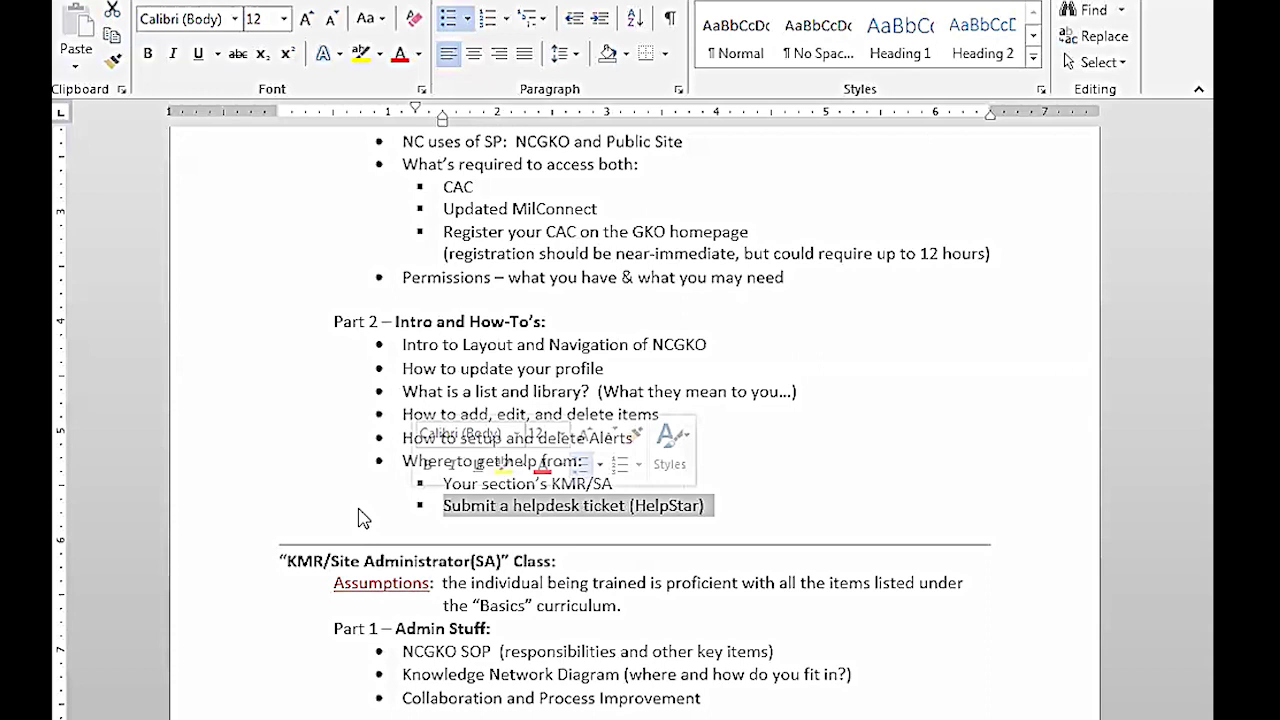
{"action": "left_click", "coordinate": [982, 503]}
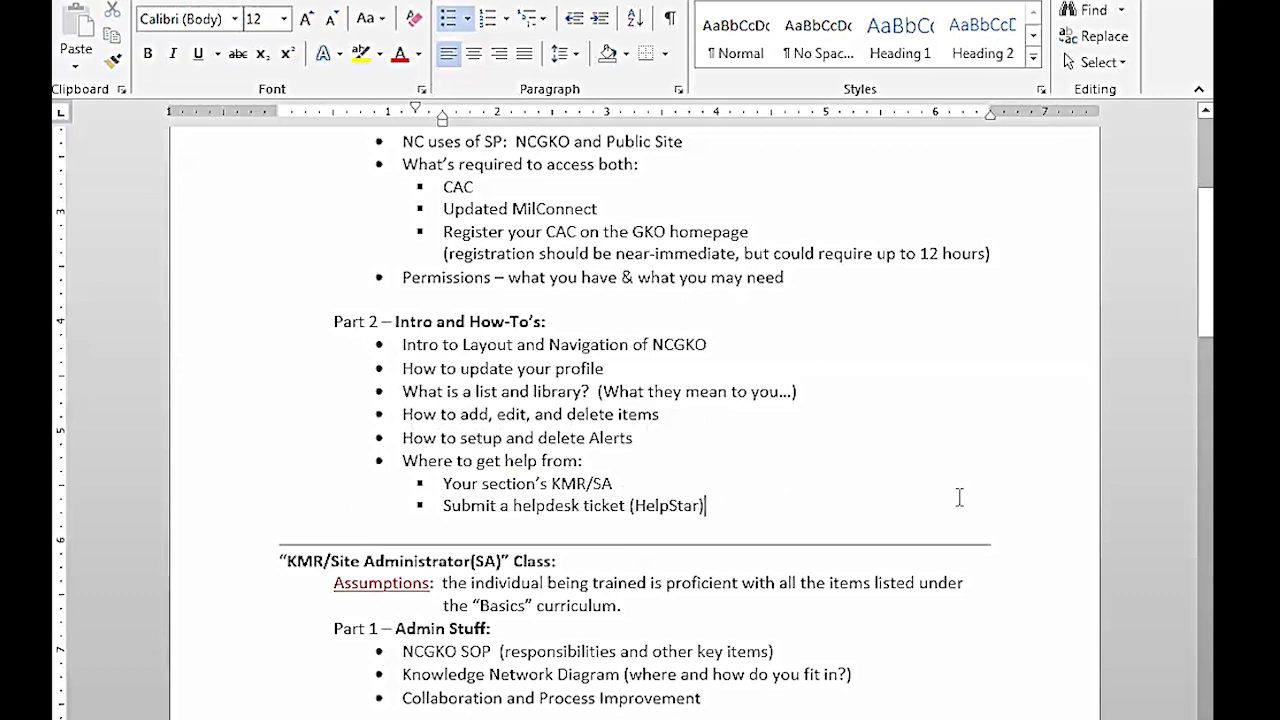
{"action": "scroll", "coordinate": [980, 492], "scroll_direction": "down", "scroll_amount": 2}
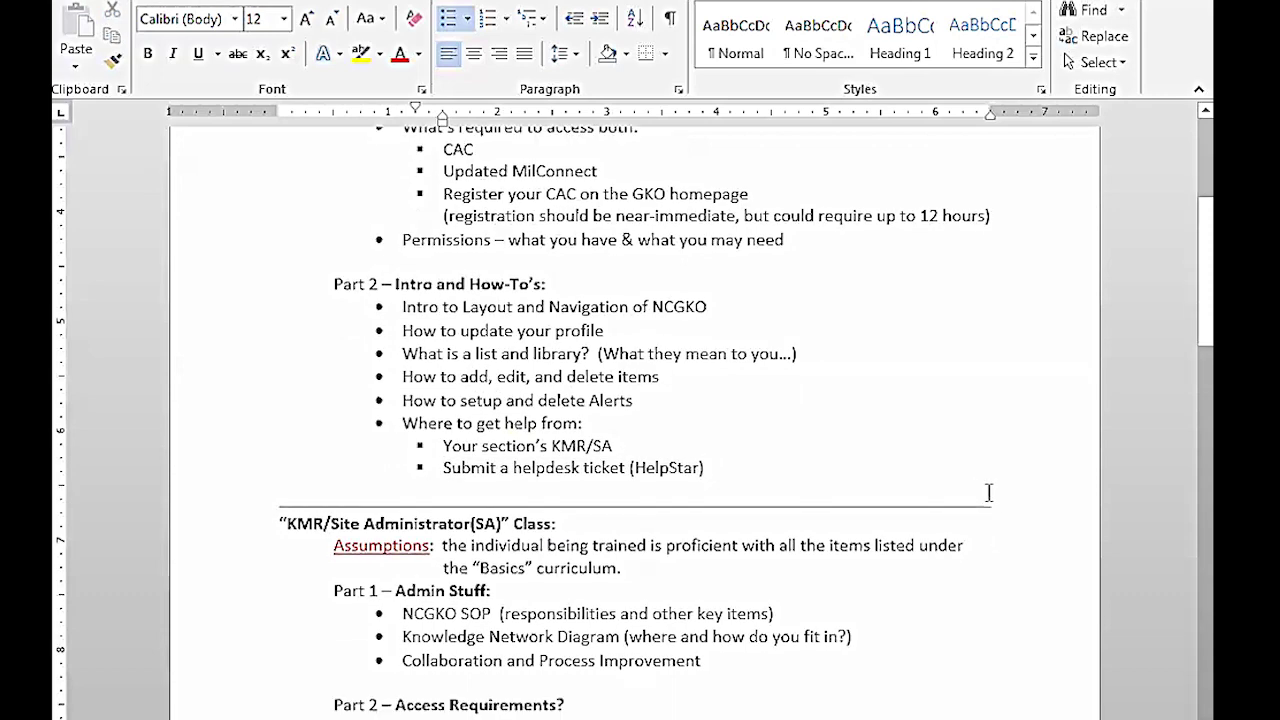
{"action": "scroll", "coordinate": [985, 488], "scroll_direction": "up", "scroll_amount": 4}
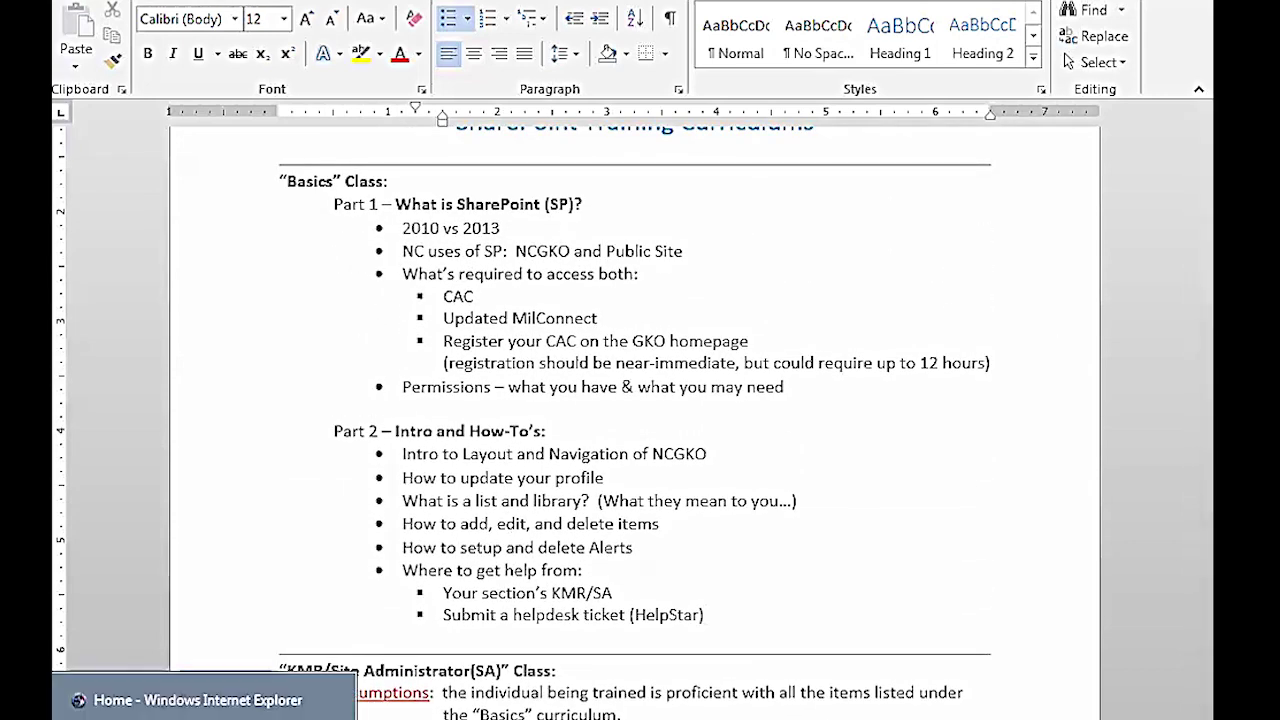
Step: Switch to Internet Explorer, open the full Training Library page, and show its library management commands
{"action": "left_click", "coordinate": [220, 702]}
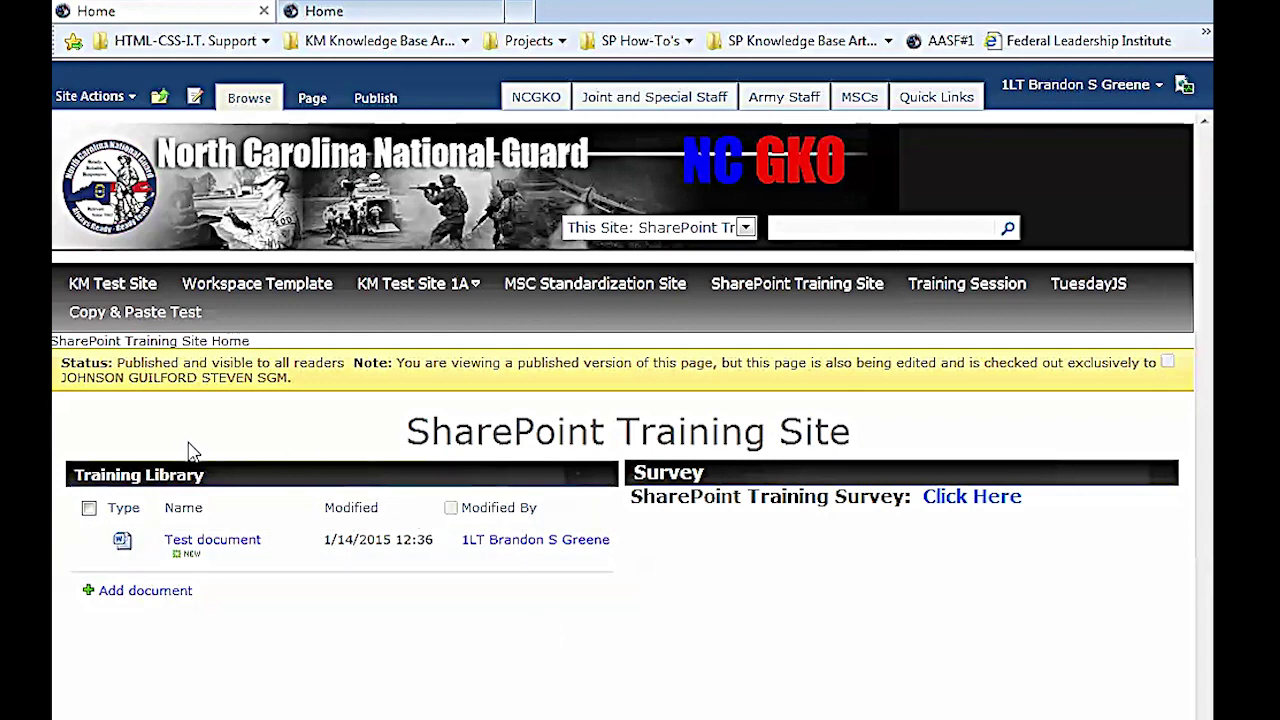
{"action": "left_click", "coordinate": [160, 478]}
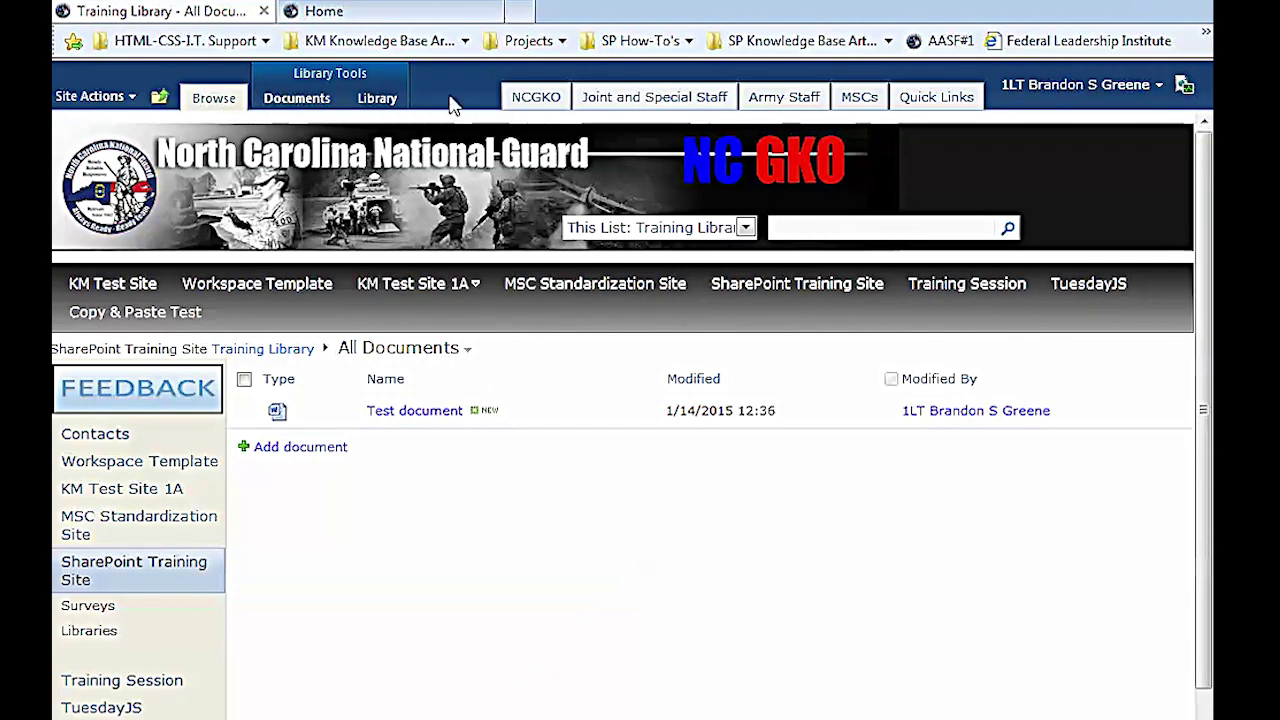
{"action": "left_click", "coordinate": [385, 96]}
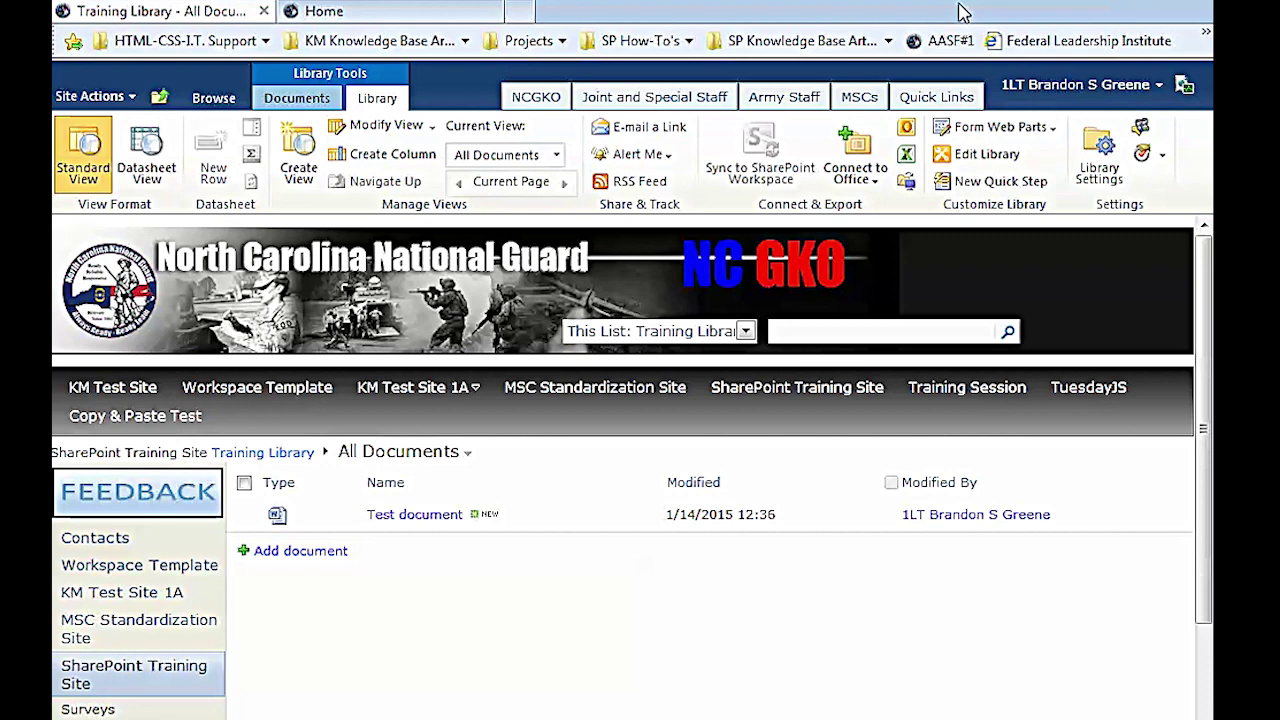
{"action": "left_click", "coordinate": [926, 334]}
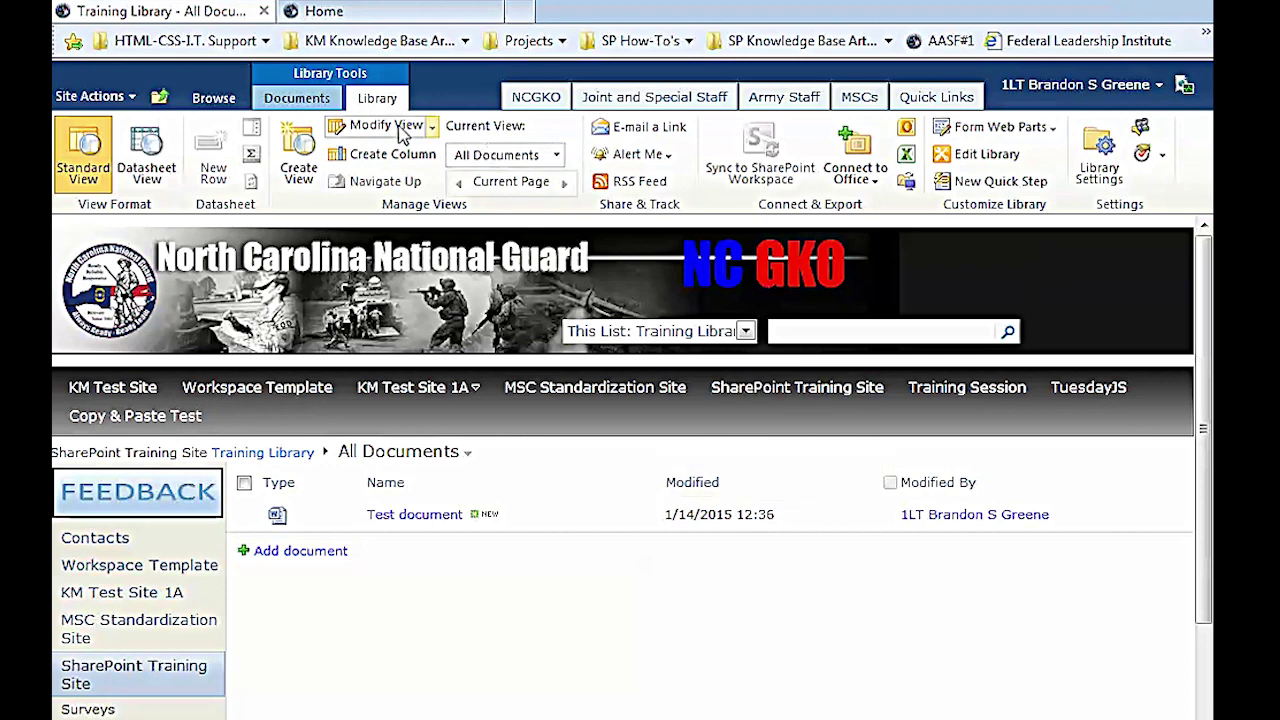
Step: Go to the NCGKO home page, override its existing check-out, and check the page out for editing
{"action": "left_click", "coordinate": [555, 99]}
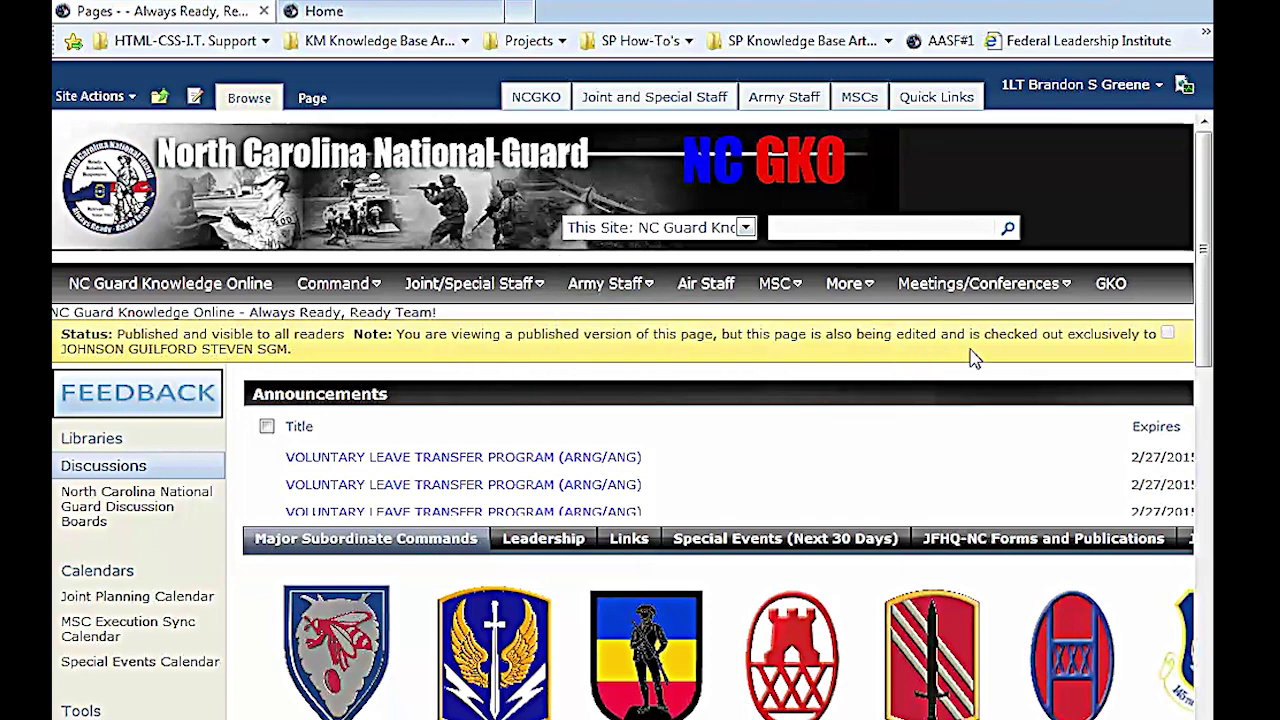
{"action": "scroll", "coordinate": [1205, 230], "scroll_direction": "down", "scroll_amount": 1}
{"action": "scroll", "coordinate": [1205, 215], "scroll_direction": "up", "scroll_amount": 1}
{"action": "left_click", "coordinate": [310, 99]}
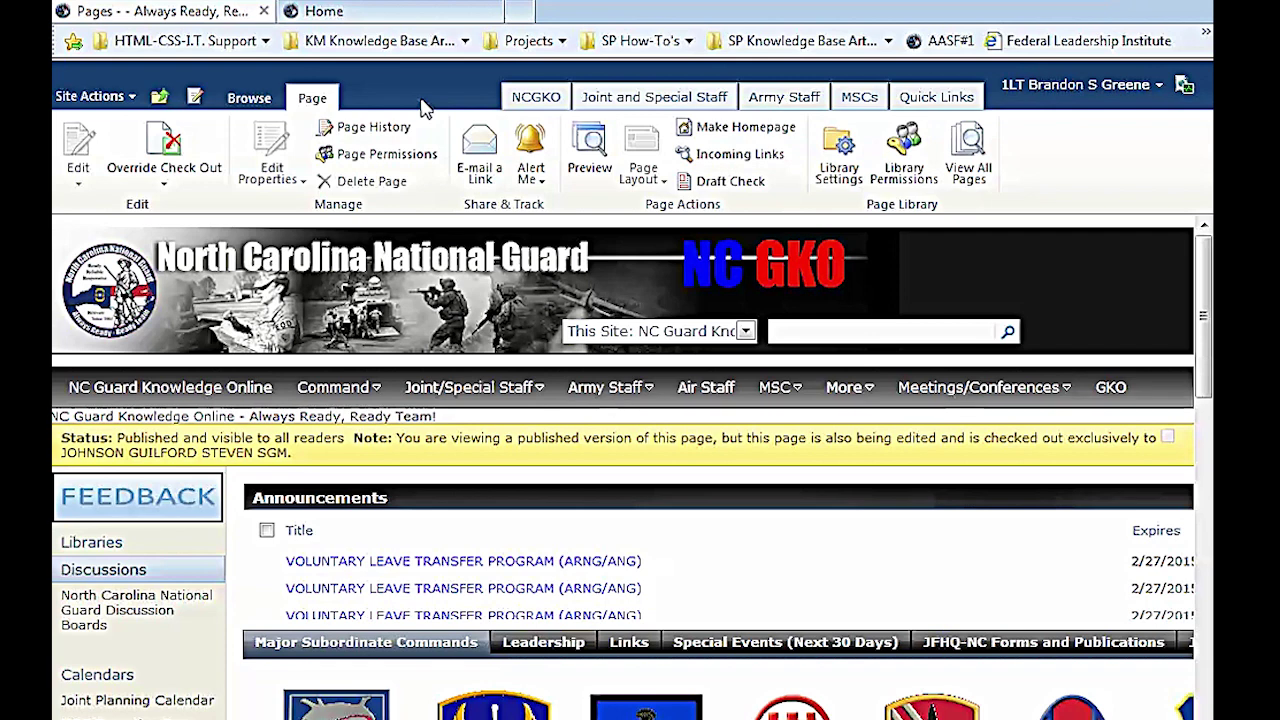
{"action": "left_click", "coordinate": [183, 145]}
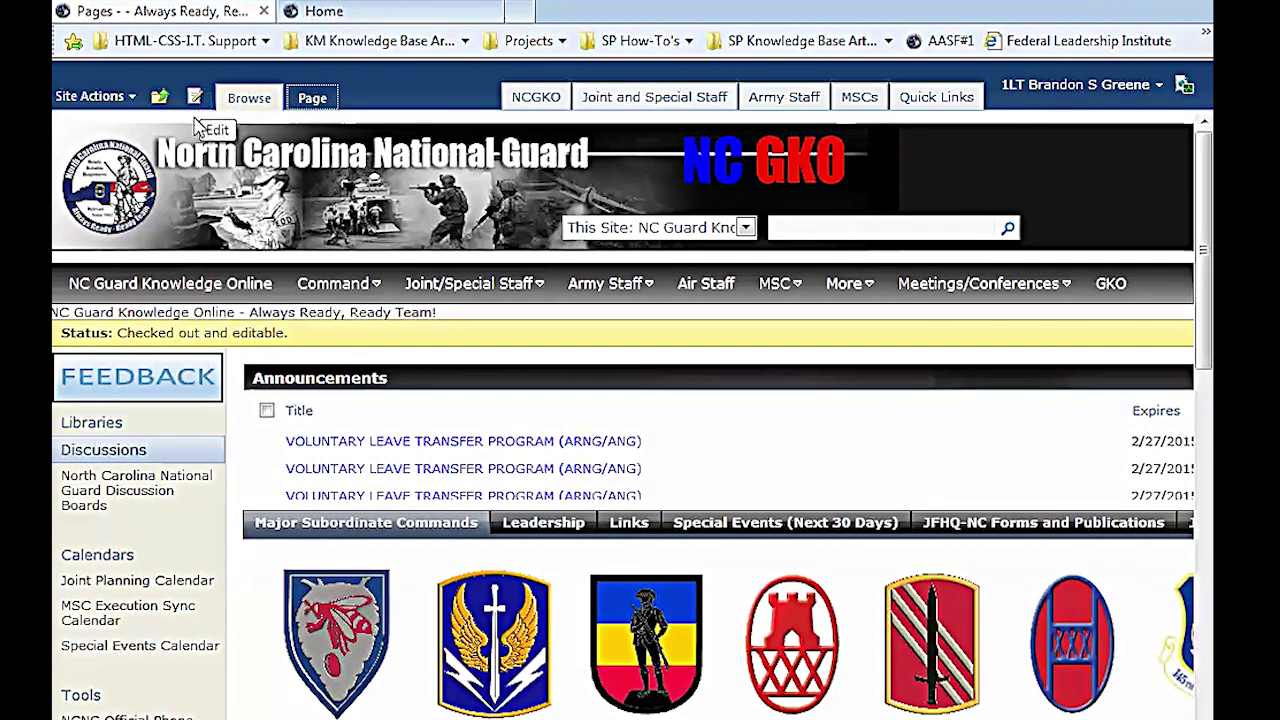
Step: Open and close edit mode on the NCGKO home page, and check the page back in
{"action": "left_click", "coordinate": [196, 98]}
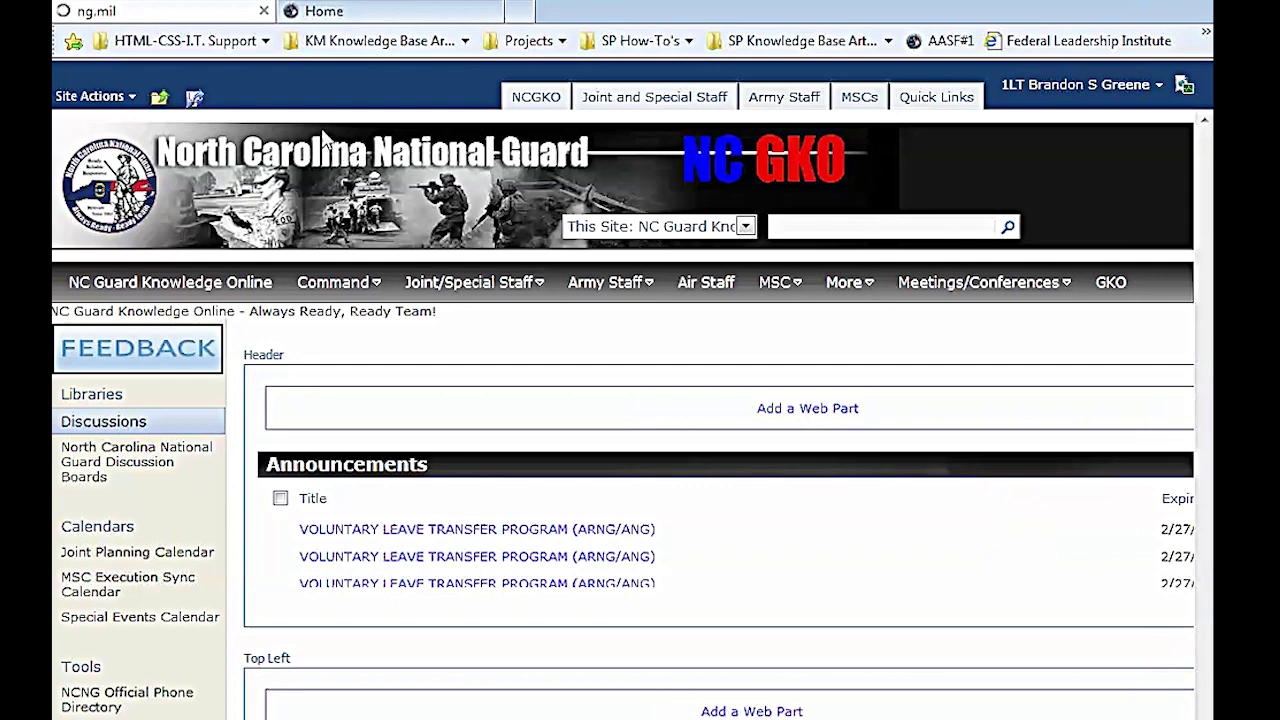
{"action": "left_click", "coordinate": [203, 103]}
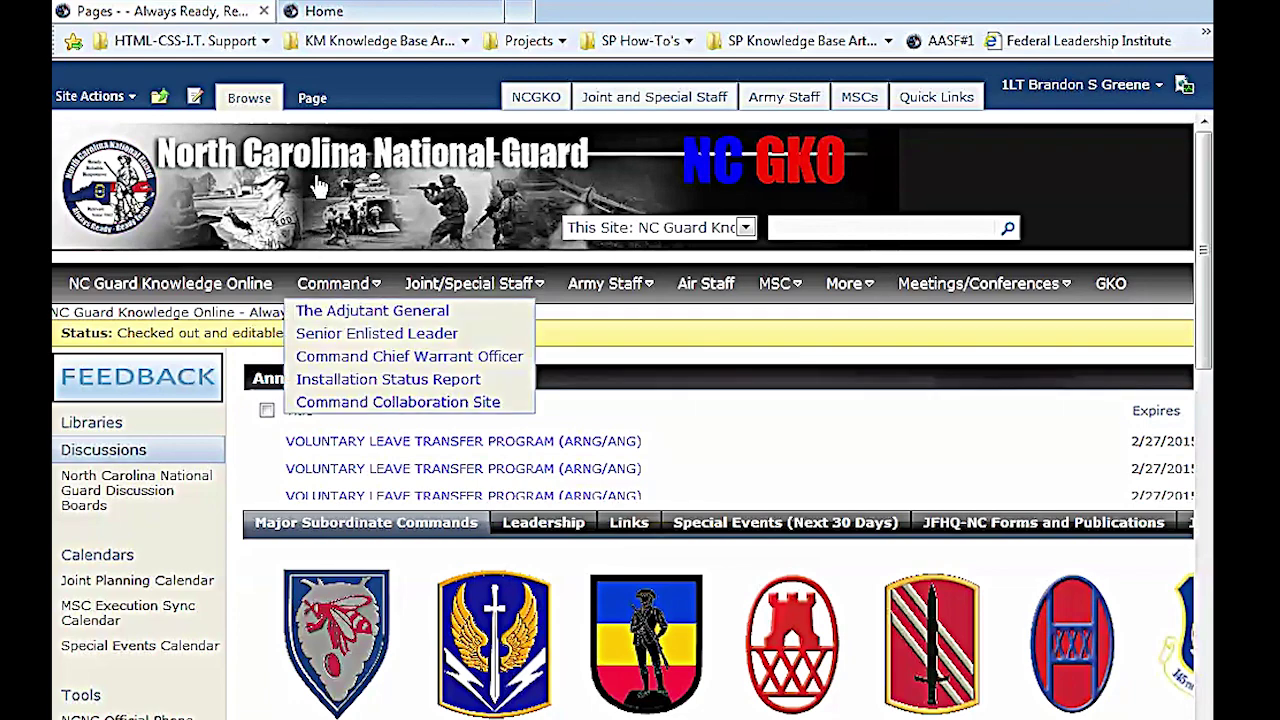
{"action": "left_click", "coordinate": [314, 98]}
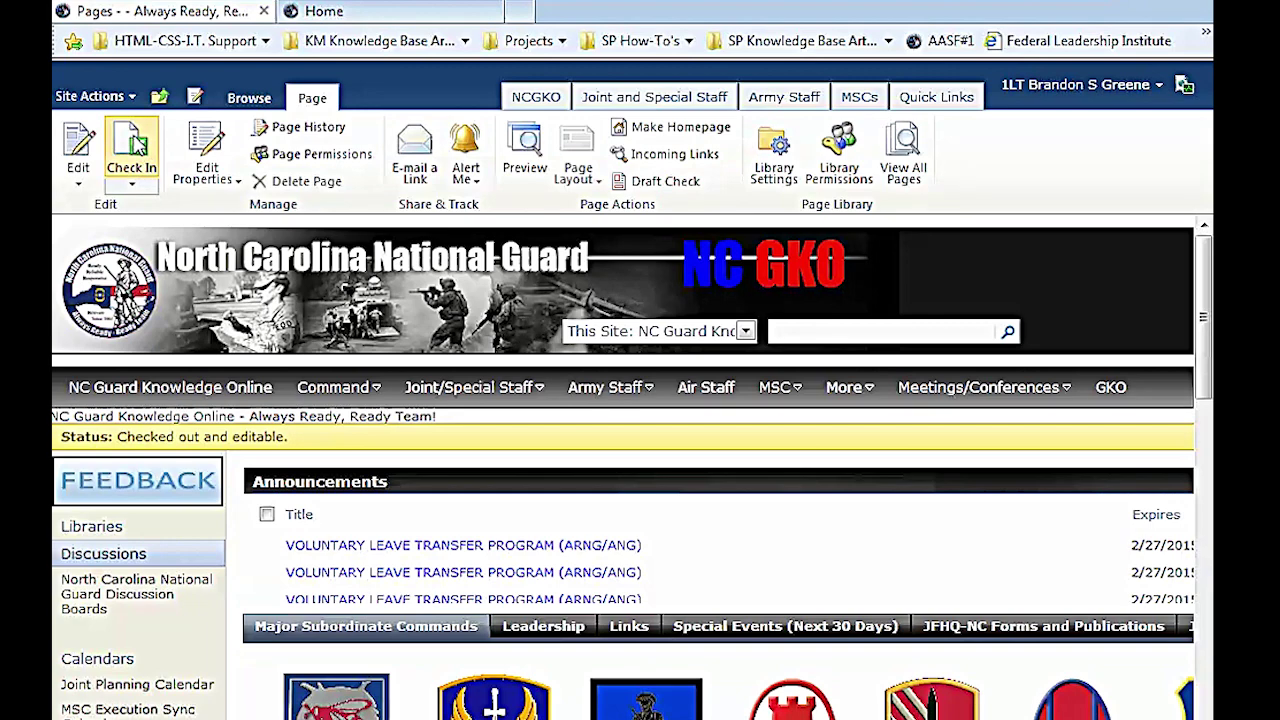
{"action": "left_click", "coordinate": [138, 146]}
{"action": "left_click", "coordinate": [704, 508]}
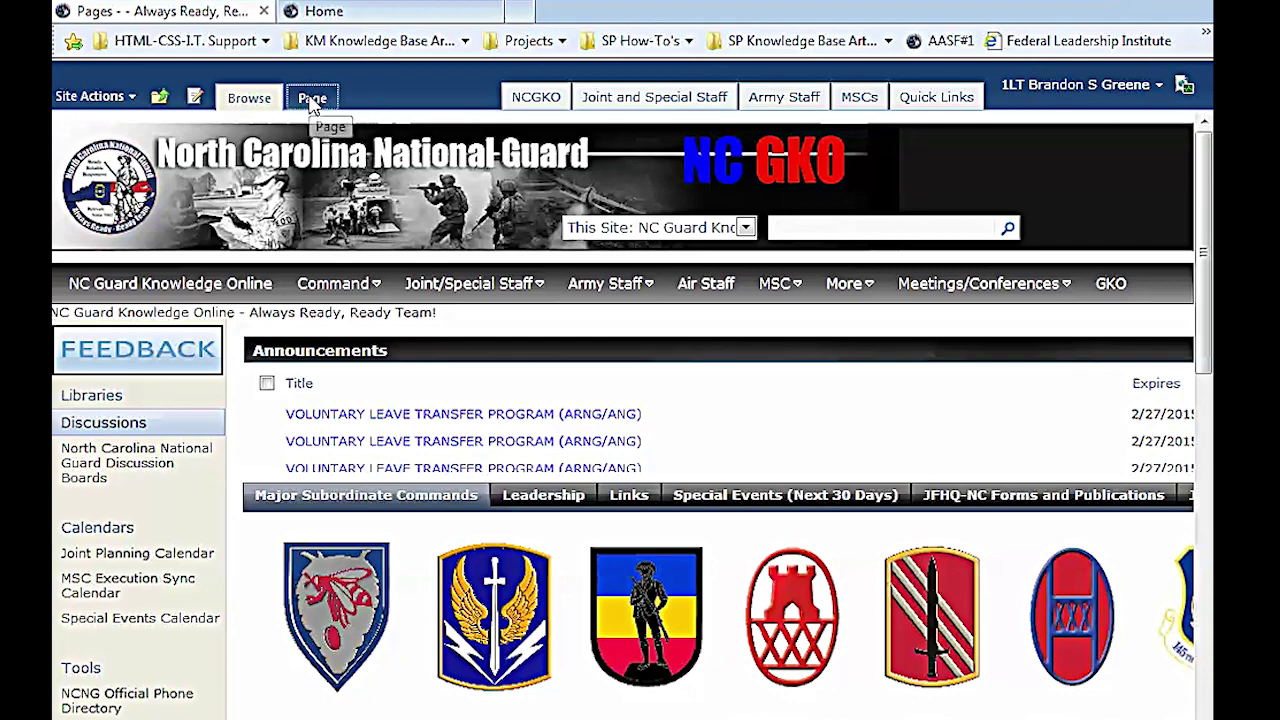
Step: Show the Check Out command among the NCGKO home page's page commands and return to the normal browsing view
{"action": "left_click", "coordinate": [311, 98]}
{"action": "left_click", "coordinate": [262, 100]}
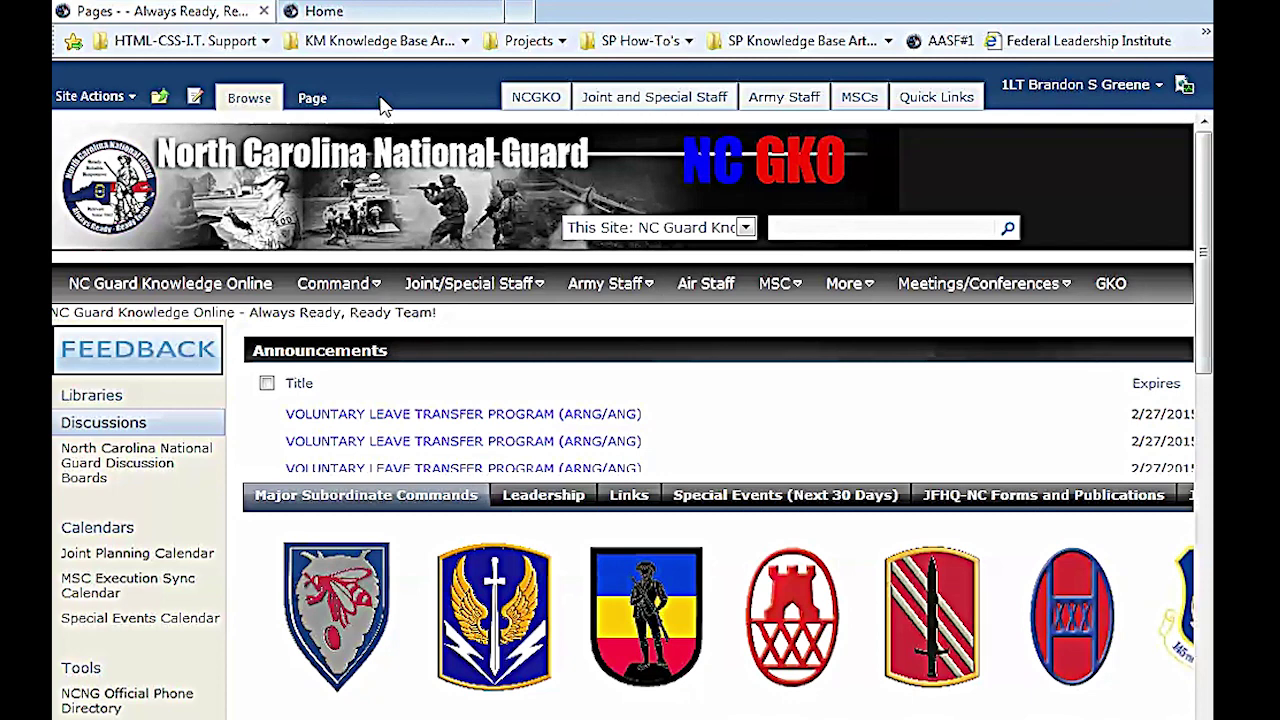
{"action": "mouse_move", "coordinate": [848, 284]}
{"action": "left_click", "coordinate": [311, 97]}
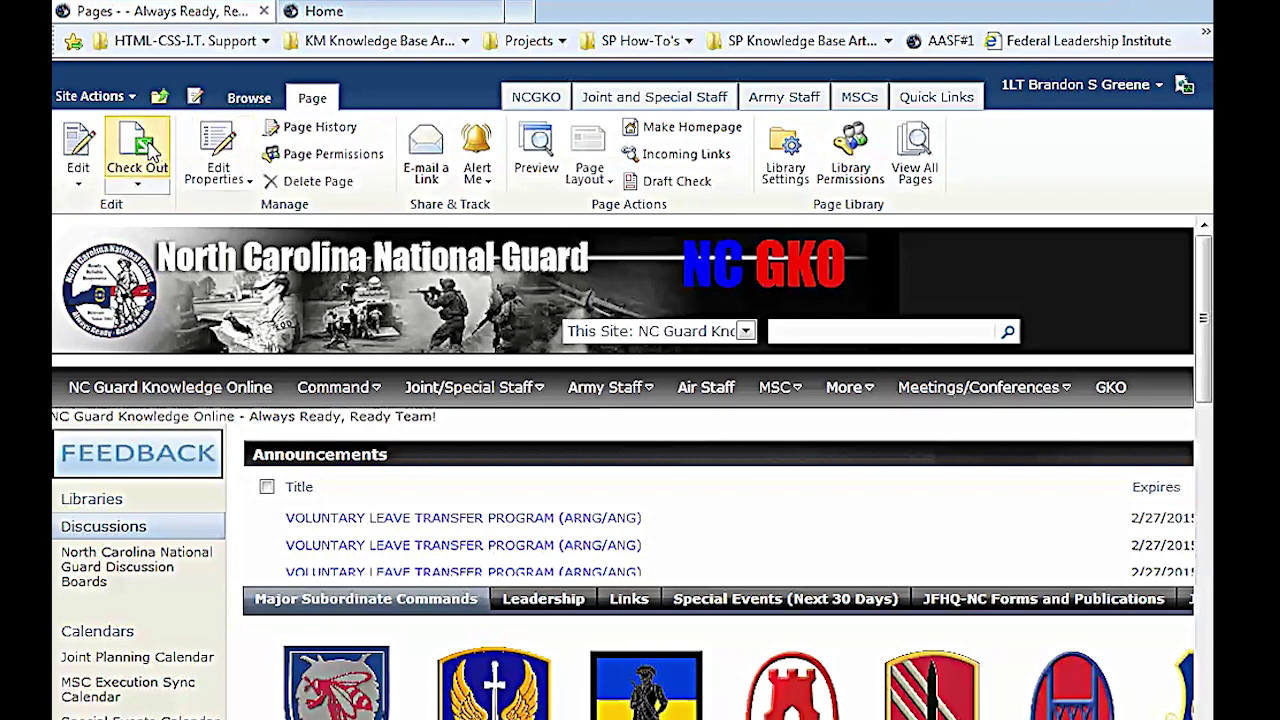
{"action": "left_click", "coordinate": [249, 97]}
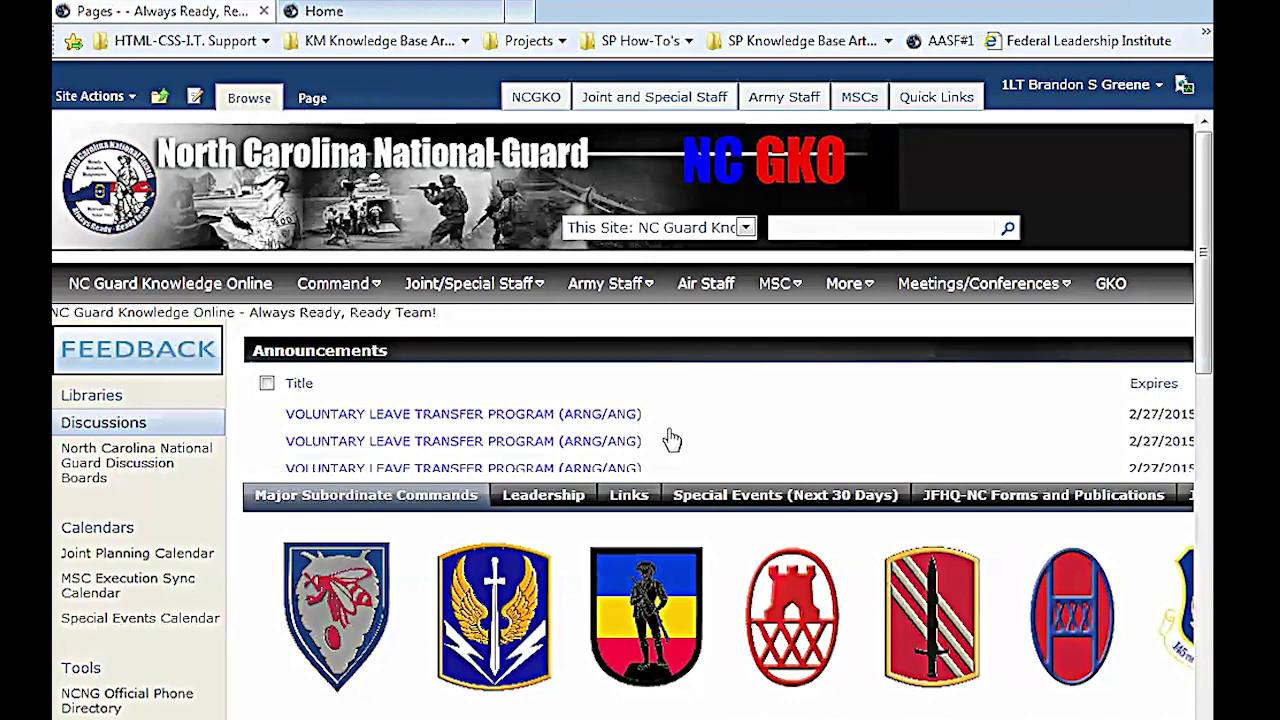
Step: Return to the SharePoint Training Site home page and view its Override Check Out and Unpublish commands
{"action": "left_click", "coordinate": [414, 14]}
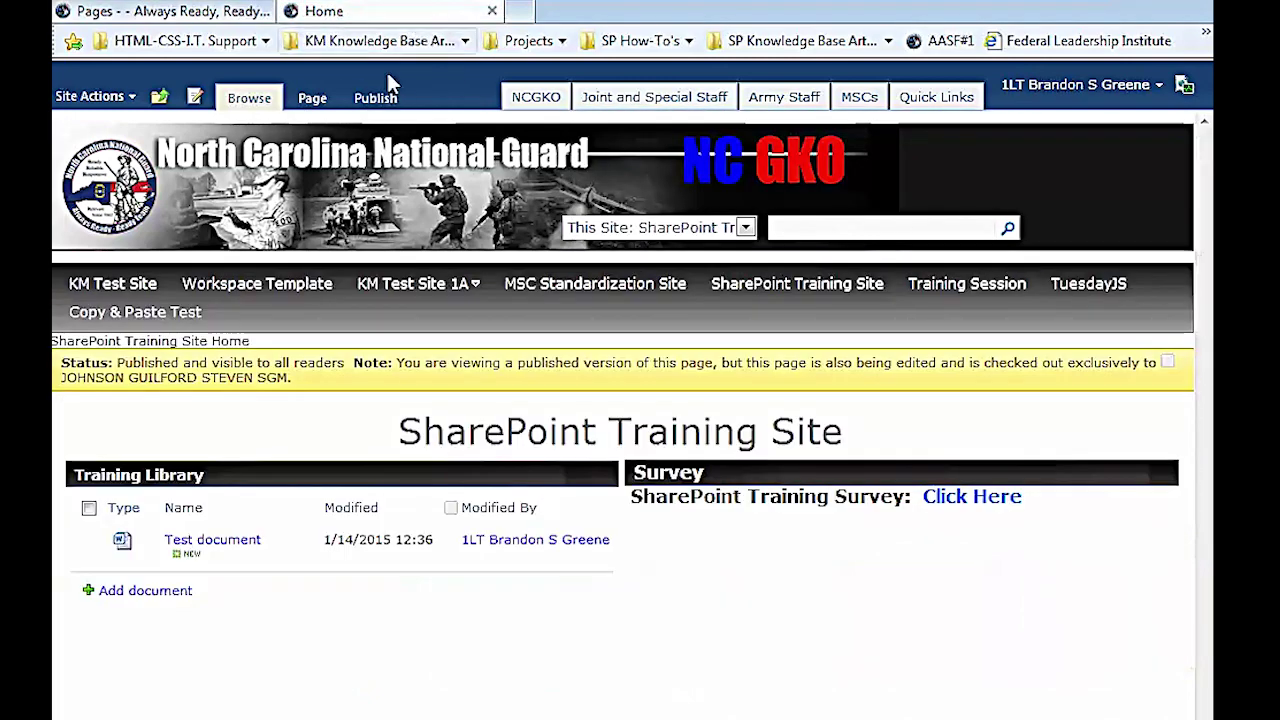
{"action": "left_click", "coordinate": [262, 12]}
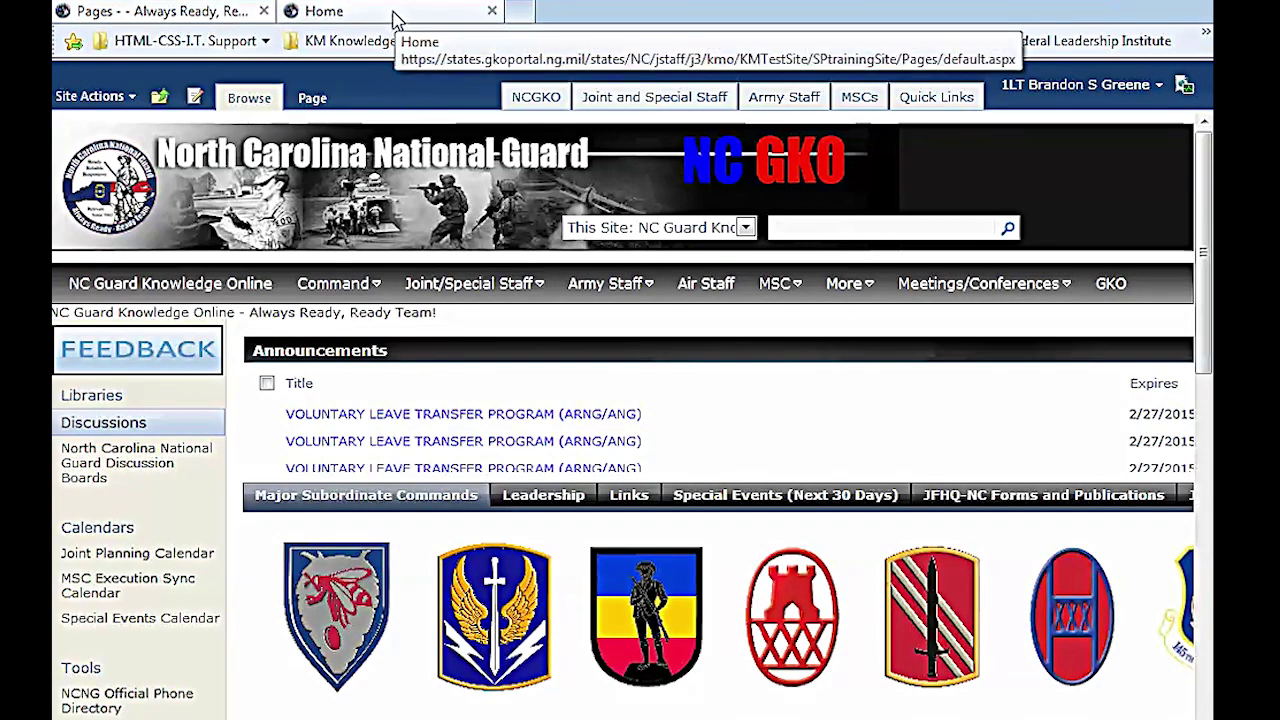
{"action": "left_click", "coordinate": [392, 18]}
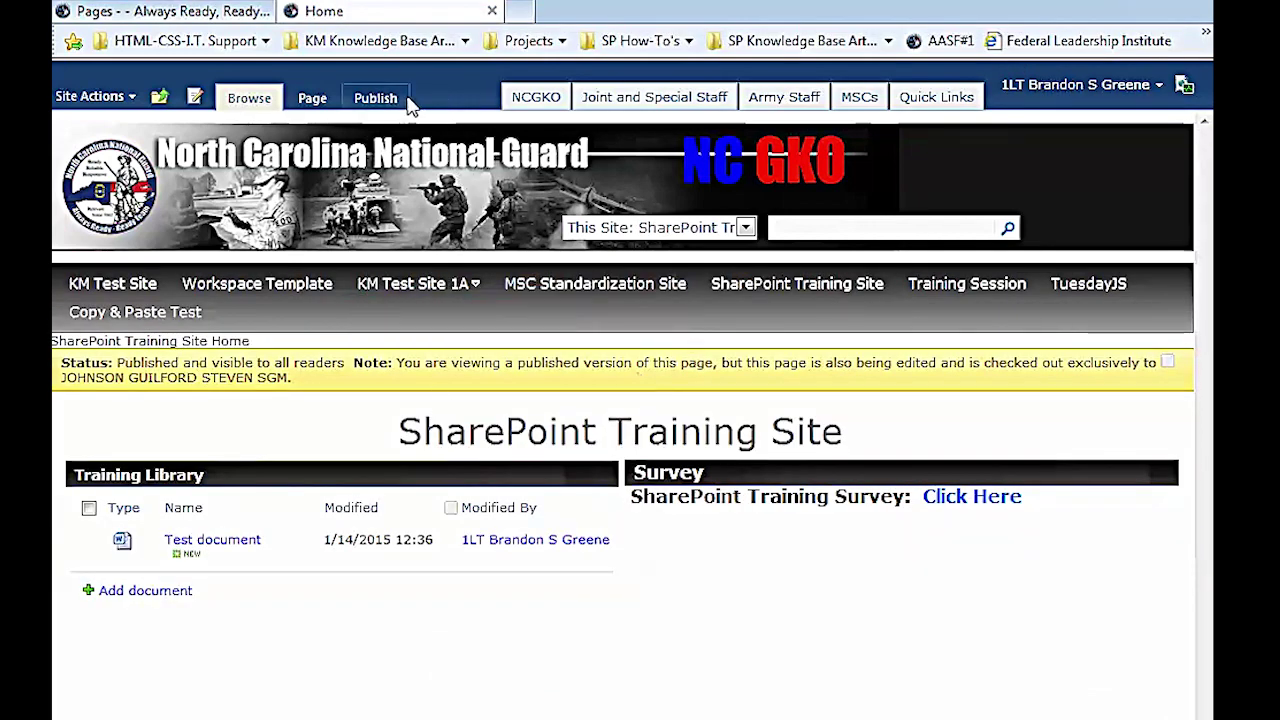
{"action": "left_click", "coordinate": [311, 99]}
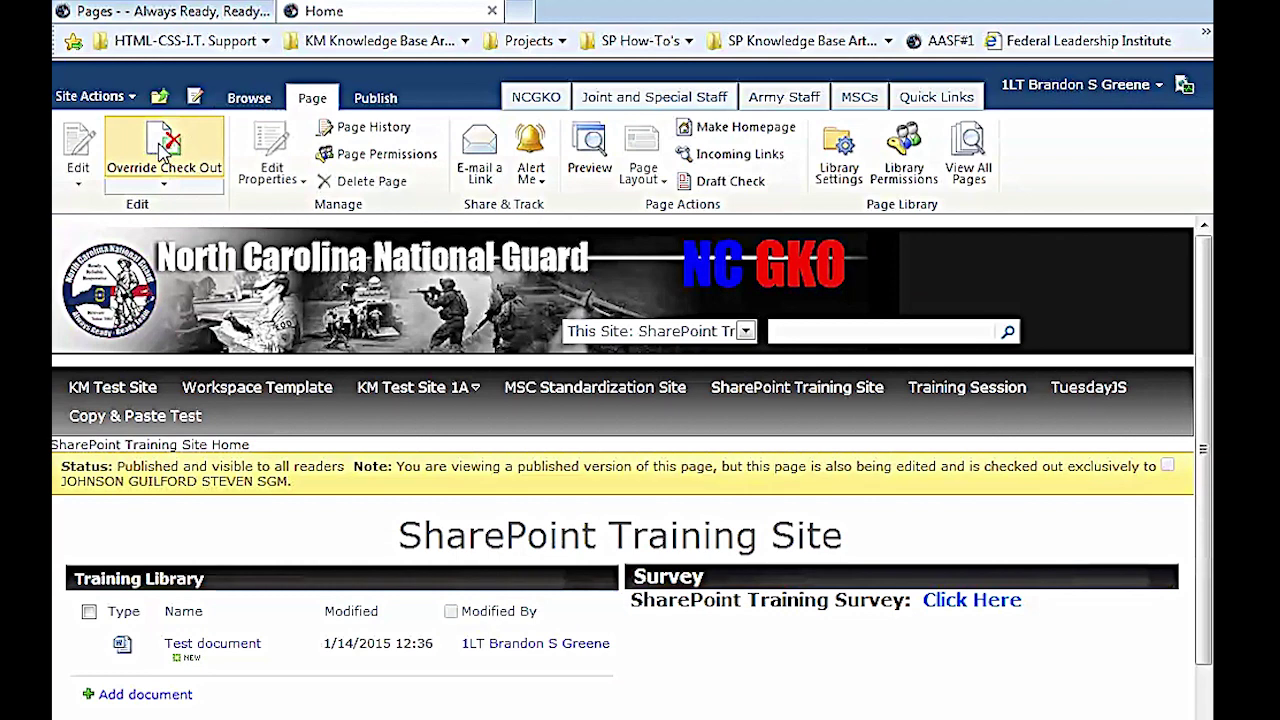
{"action": "left_click", "coordinate": [375, 97]}
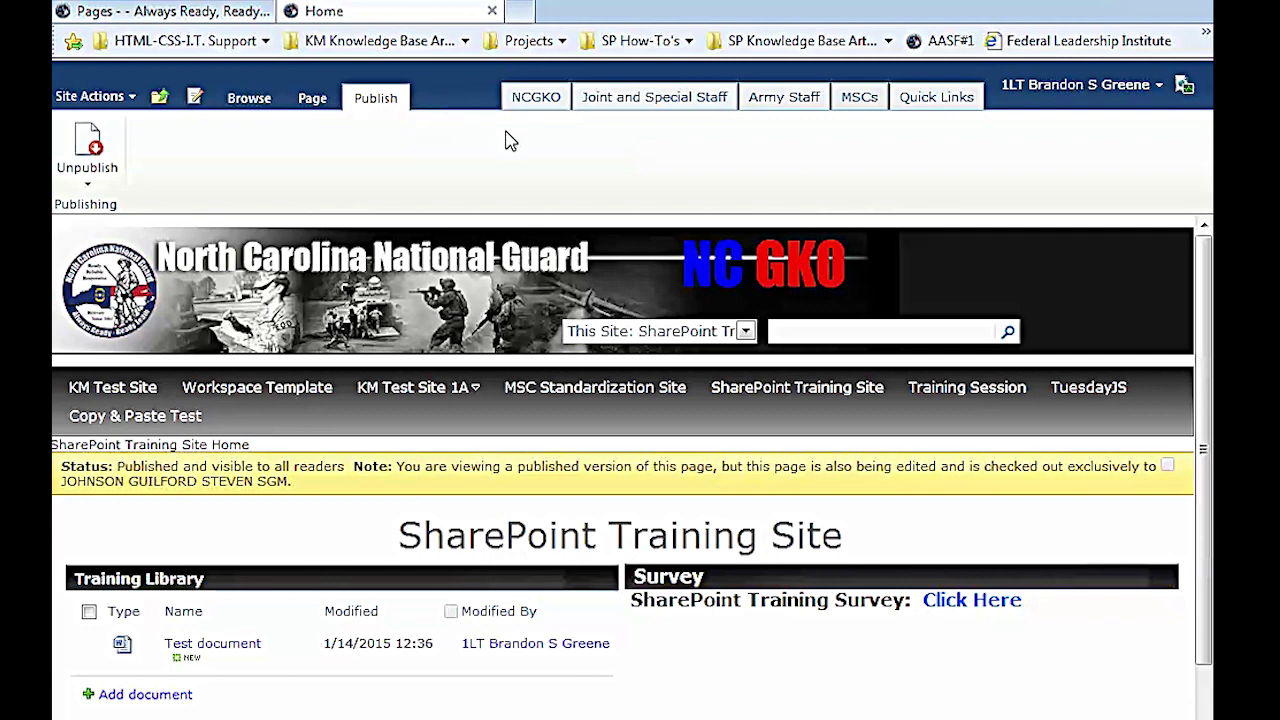
{"action": "left_click", "coordinate": [249, 98]}
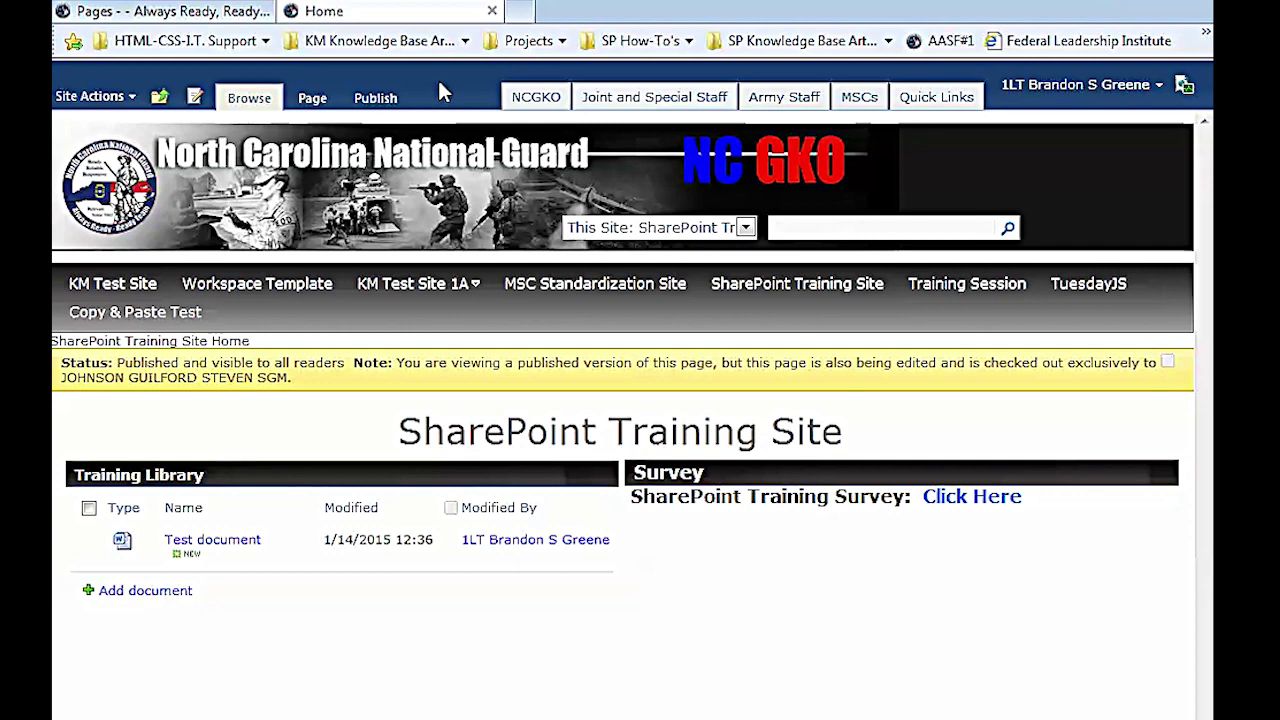